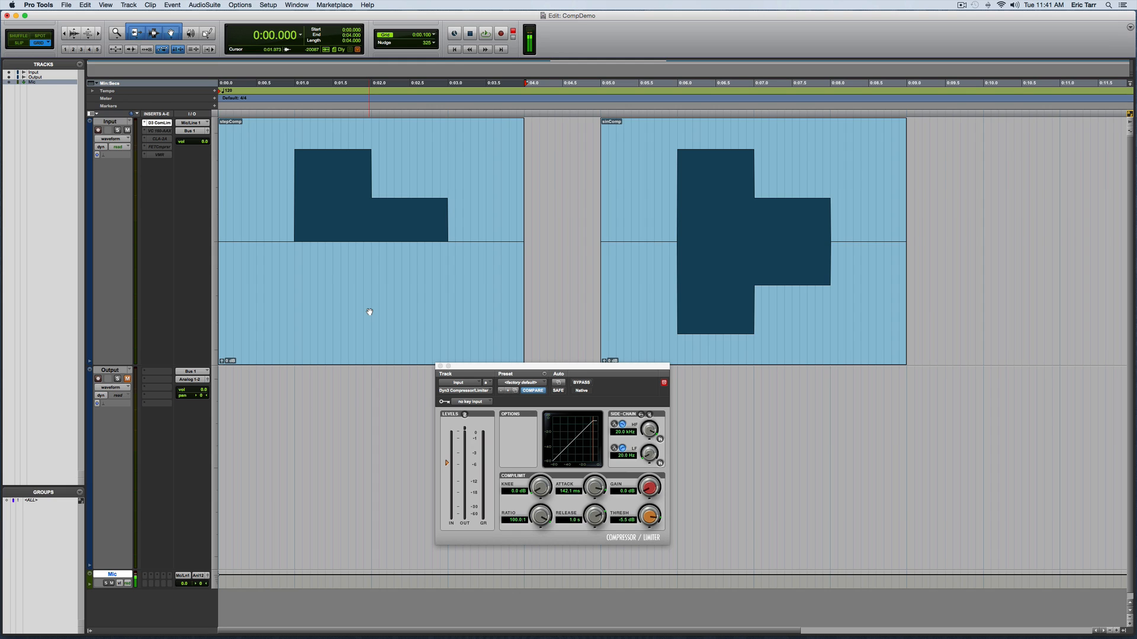
Place the edit cursor on the stepComp clip's rising edge at 0:01.000 with the Selector tool and examine the edge up close.
{"action": "left_click", "coordinate": [370, 312]}
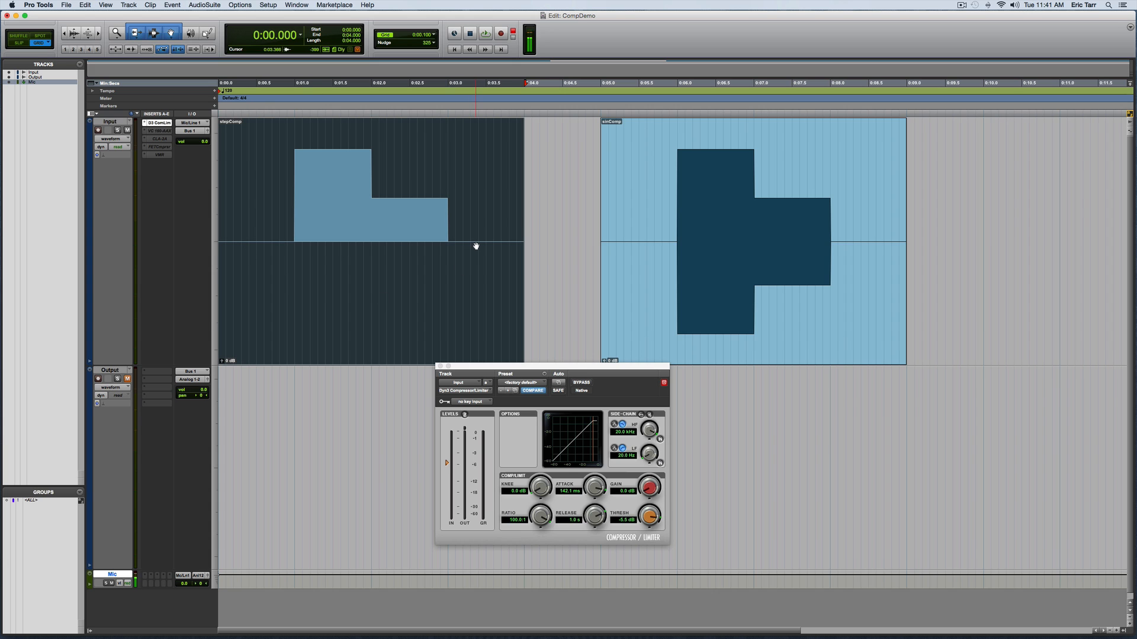
{"action": "key", "text": "t"}
{"action": "key", "text": "t"}
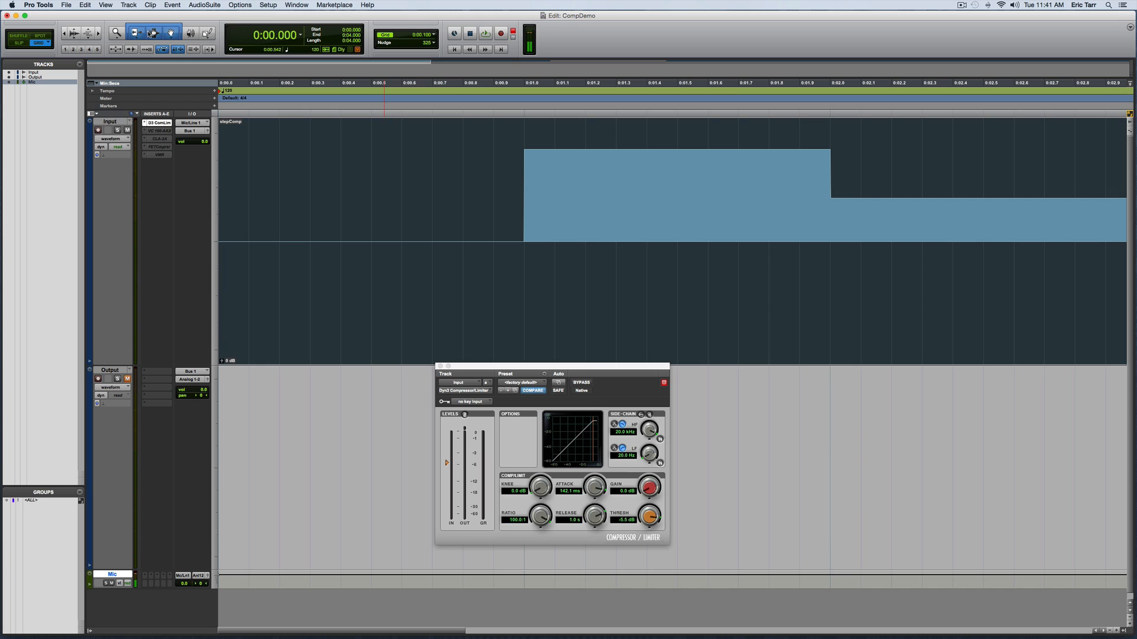
{"action": "left_click", "coordinate": [153, 33]}
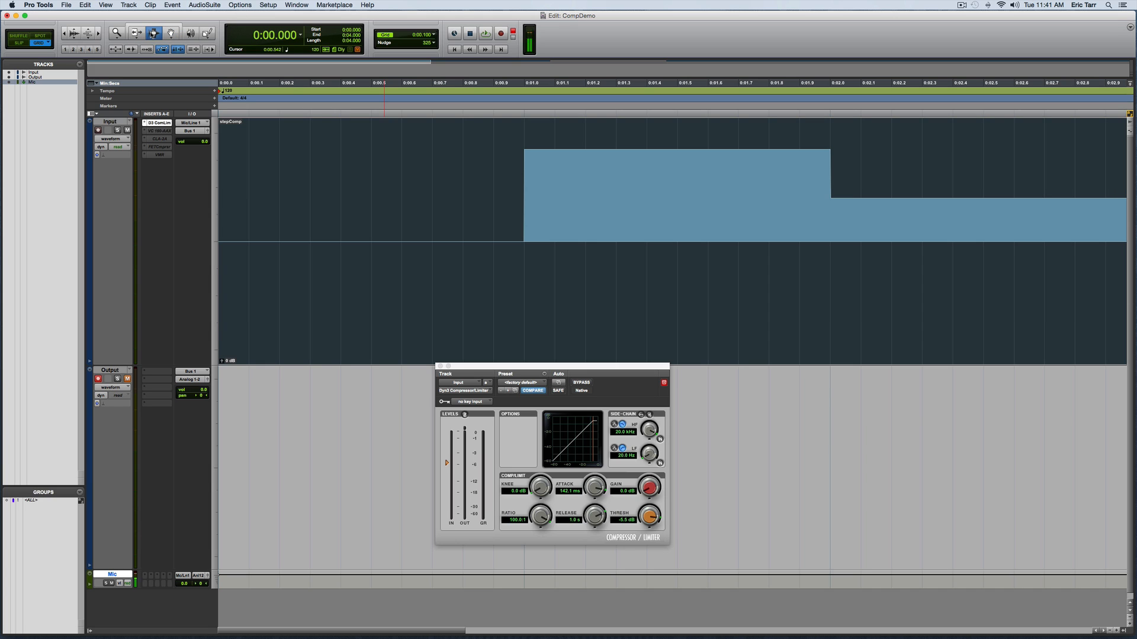
{"action": "left_click", "coordinate": [523, 197]}
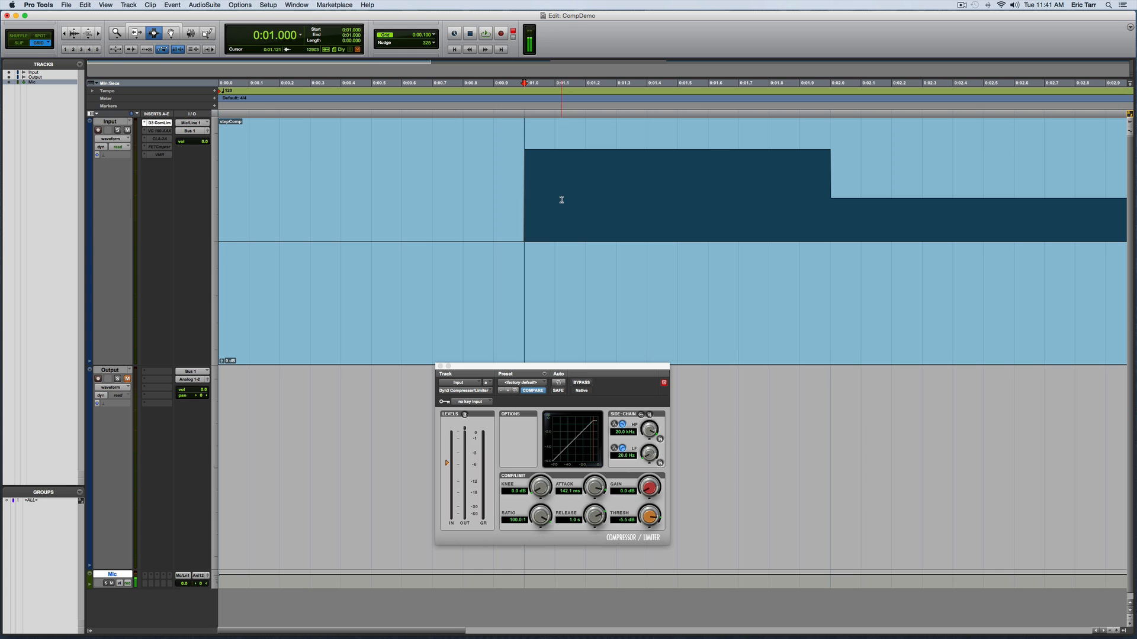
{"action": "key", "text": "t"}
{"action": "key", "text": "t"}
{"action": "key", "text": "t"}
{"action": "key", "text": "t"}
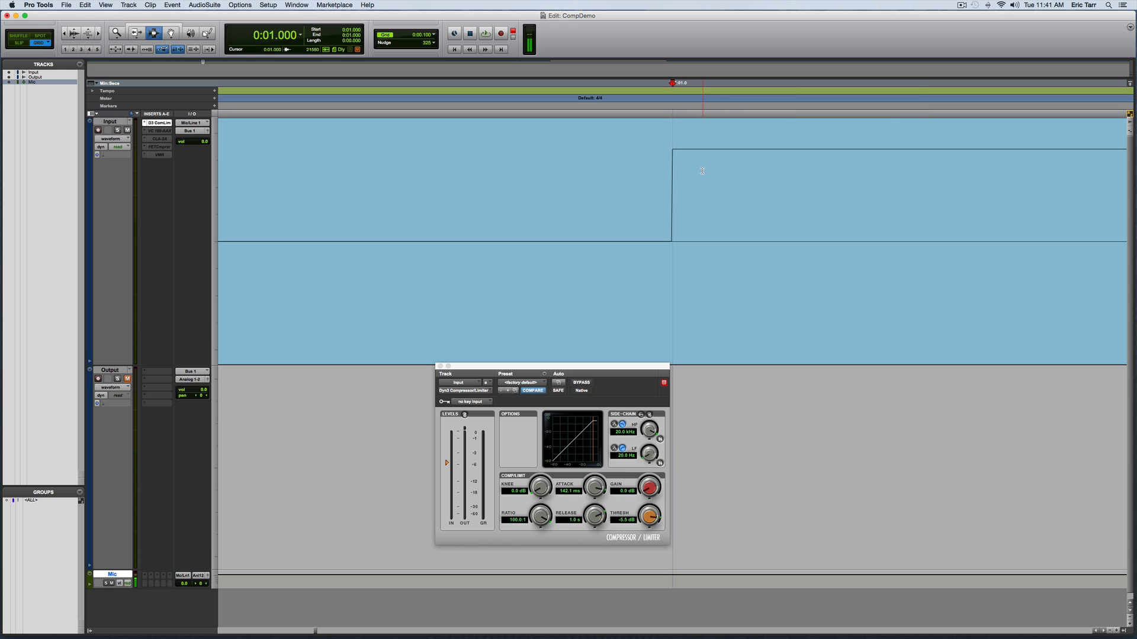
Place the edit cursor on the stepComp clip's falling step at 0:02.000 and examine that level change up close.
{"action": "key", "text": "r"}
{"action": "key", "text": "r"}
{"action": "key", "text": "r"}
{"action": "key", "text": "r"}
{"action": "key", "text": "t"}
{"action": "key", "text": "t"}
{"action": "key", "text": "t"}
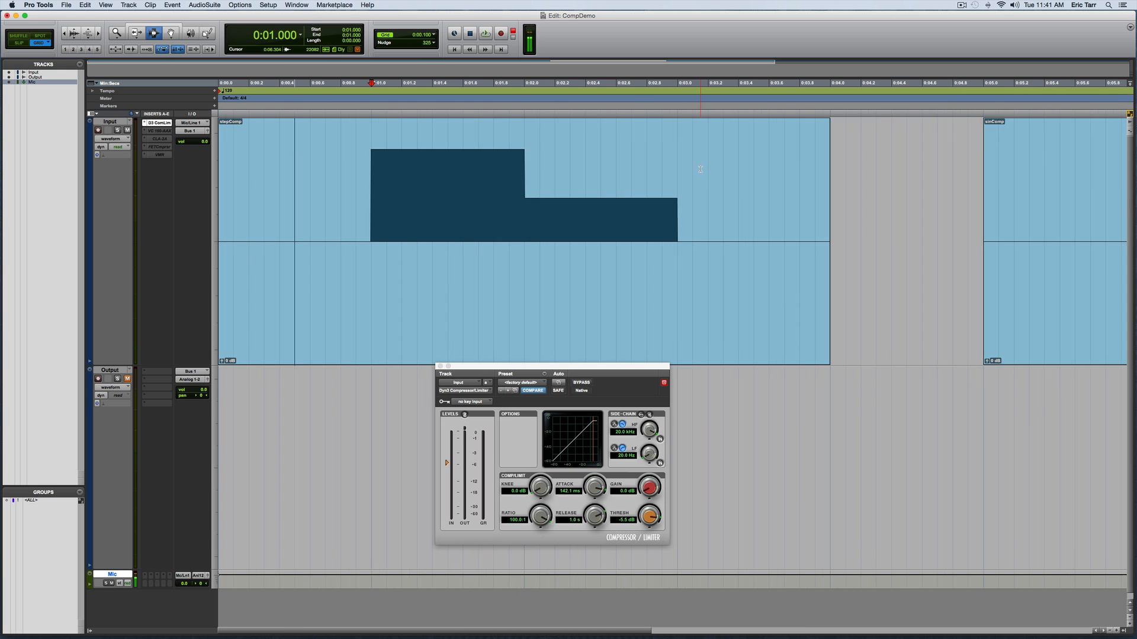
{"action": "scroll", "coordinate": [699, 170], "scroll_direction": "right", "scroll_amount": 5}
{"action": "scroll", "coordinate": [699, 170], "scroll_direction": "right", "scroll_amount": 5}
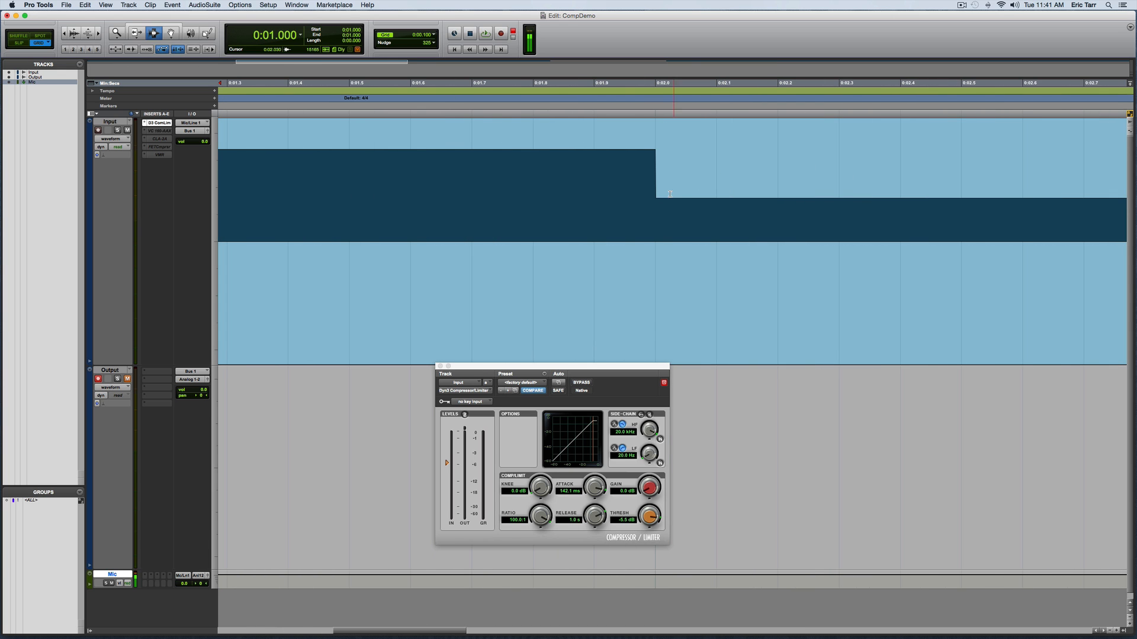
{"action": "left_click", "coordinate": [656, 196]}
{"action": "key", "text": "t"}
{"action": "key", "text": "t"}
{"action": "key", "text": "t"}
{"action": "key", "text": "t"}
{"action": "key", "text": "t"}
{"action": "key", "text": "t"}
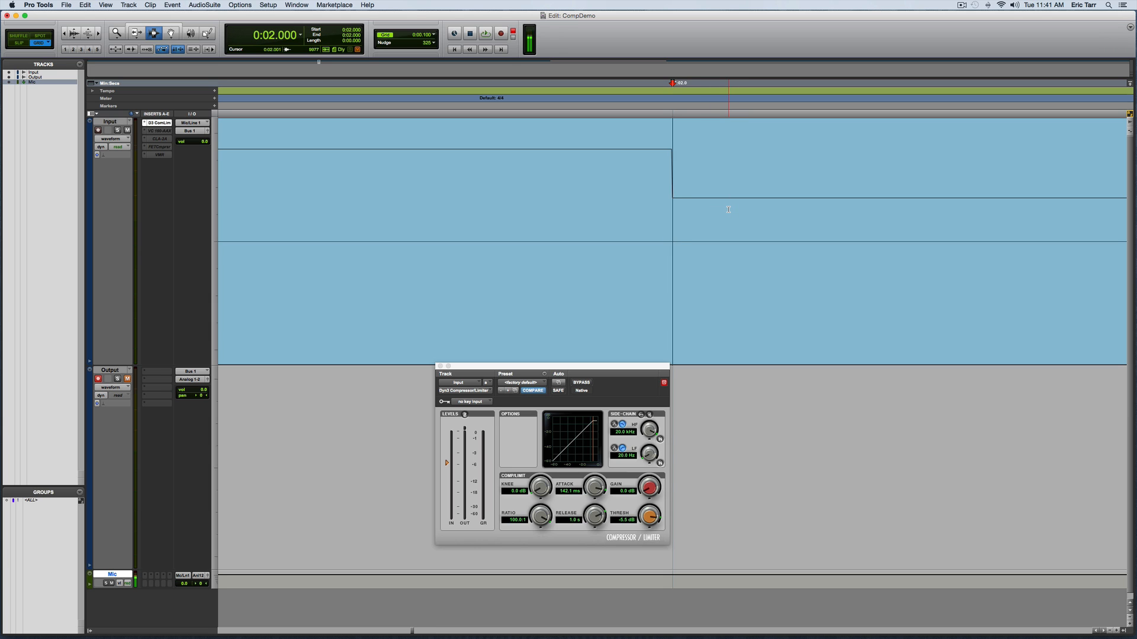
Move the Compressor/Limiter window clear of the stepComp waveform and select the sinComp clip with the Smart Tool.
{"action": "key", "text": "r"}
{"action": "key", "text": "r"}
{"action": "key", "text": "r"}
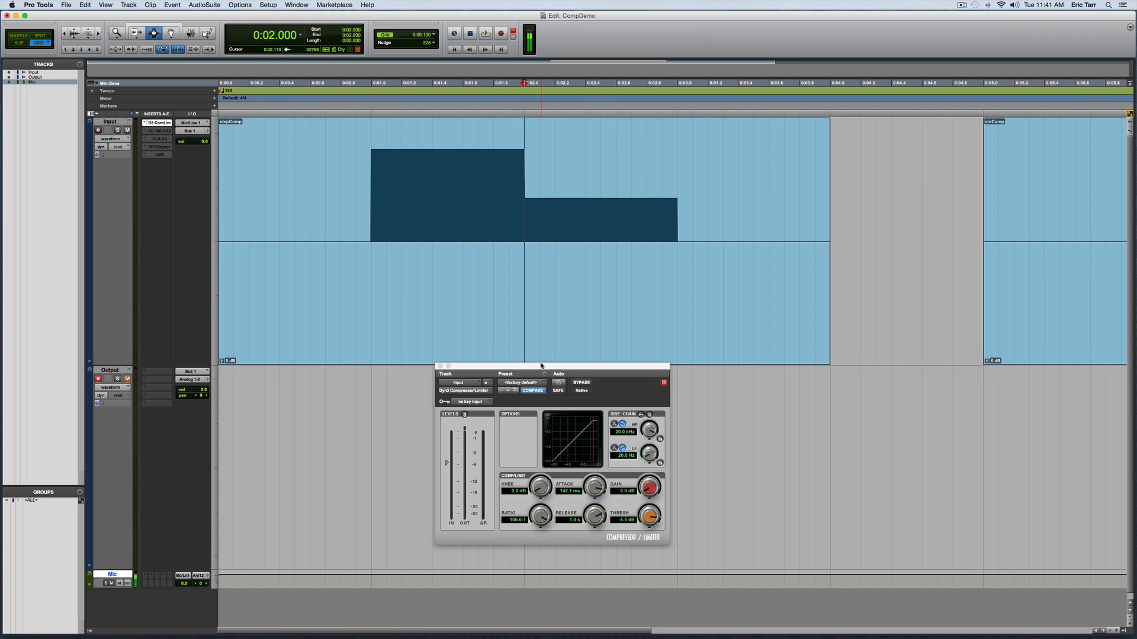
{"action": "left_click_drag", "start_coordinate": [569, 373], "coordinate": [720, 315]}
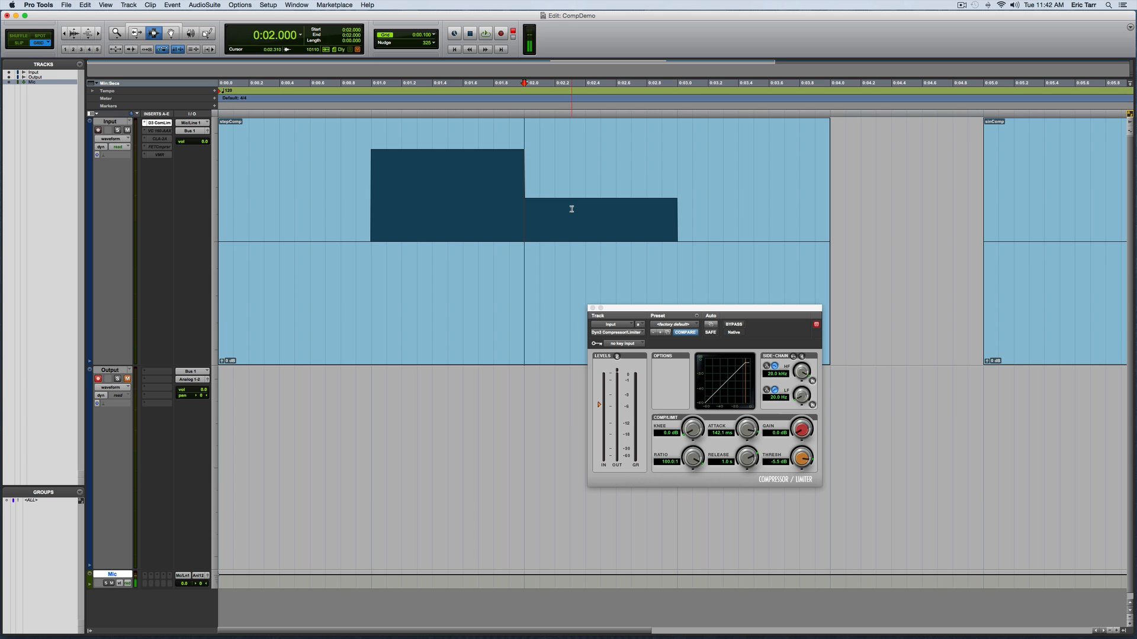
{"action": "scroll", "coordinate": [577, 241], "scroll_direction": "right", "scroll_amount": 10}
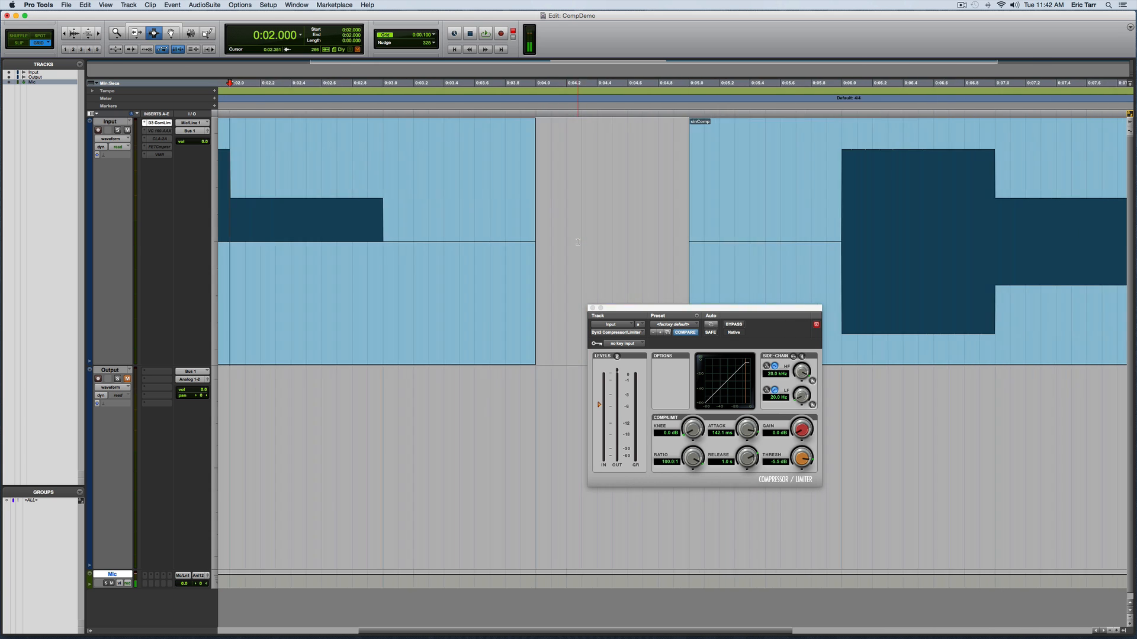
{"action": "scroll", "coordinate": [578, 242], "scroll_direction": "right", "scroll_amount": 3}
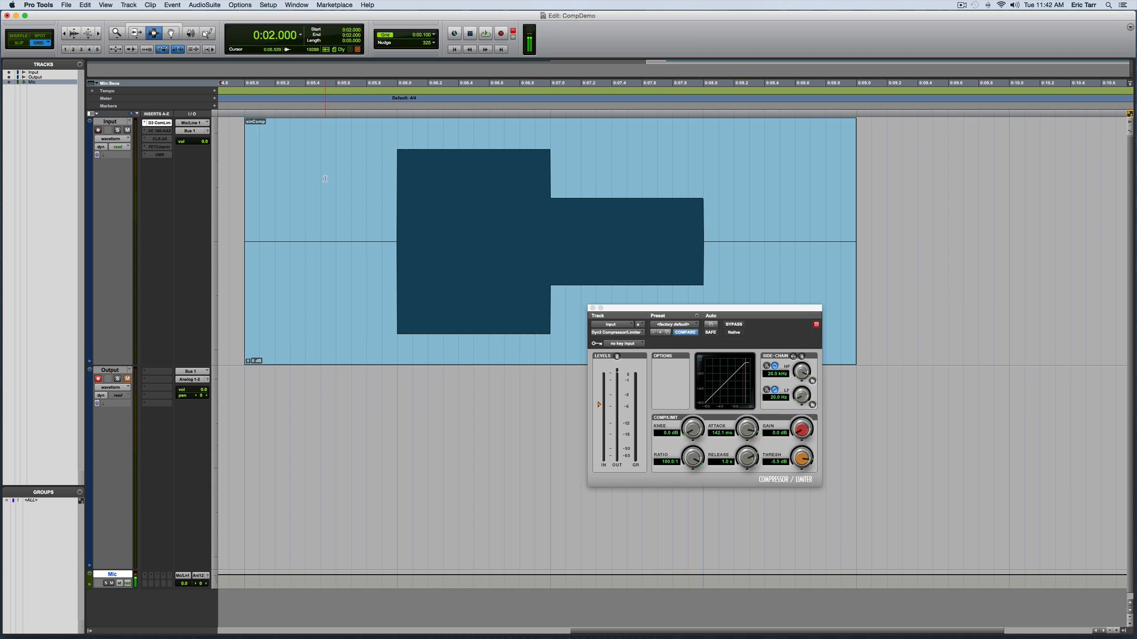
{"action": "left_click", "coordinate": [153, 28]}
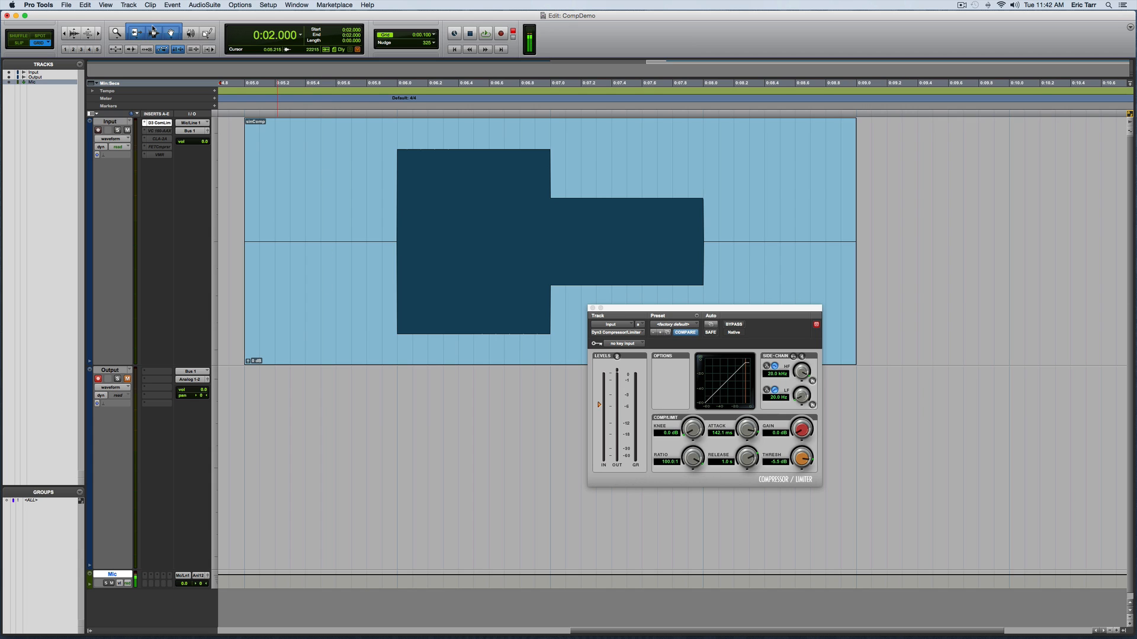
{"action": "left_click", "coordinate": [309, 255]}
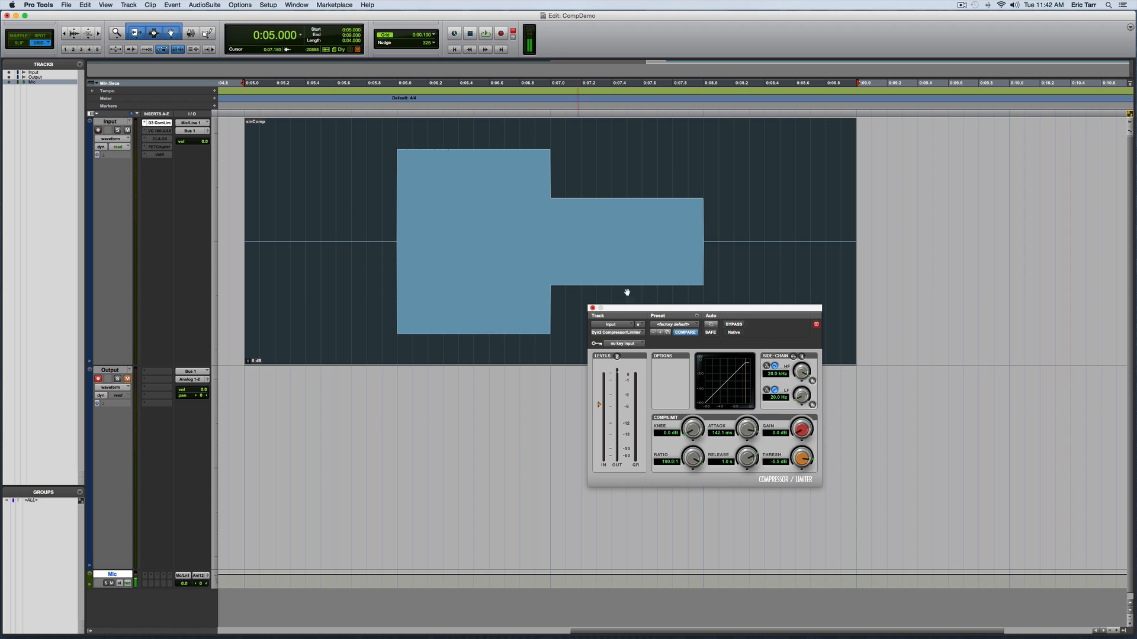
Place the edit cursor at 0:06.000 on the sinComp clip and examine the start of the sine wave up close.
{"action": "left_click", "coordinate": [397, 223]}
{"action": "key", "text": "super+bracketright"}
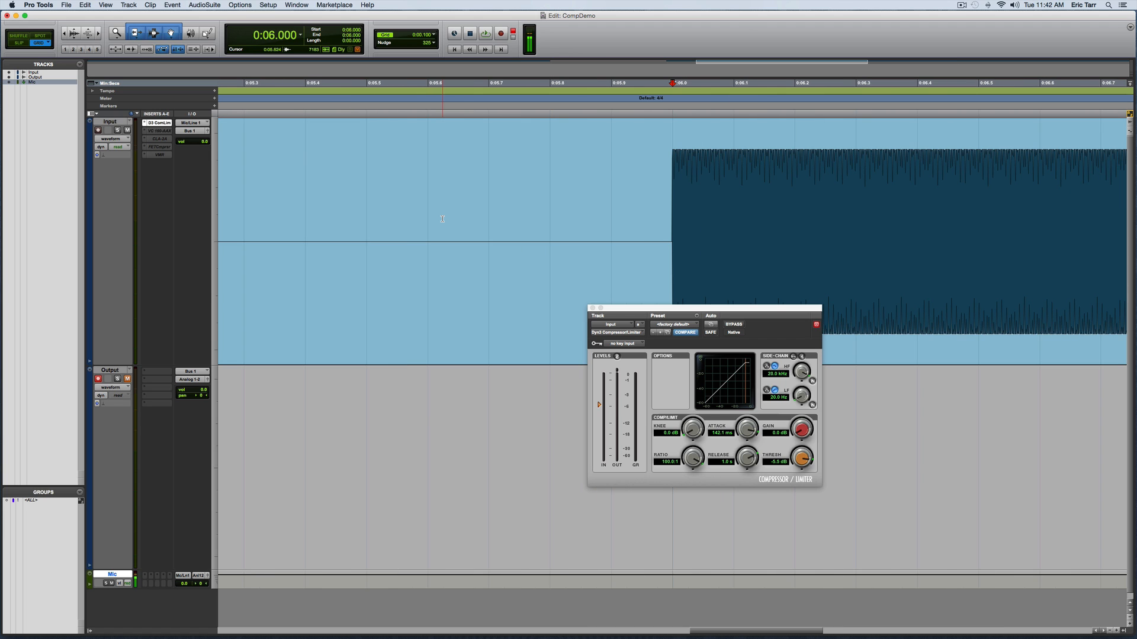
{"action": "scroll", "coordinate": [533, 237], "scroll_direction": "right", "scroll_amount": 5}
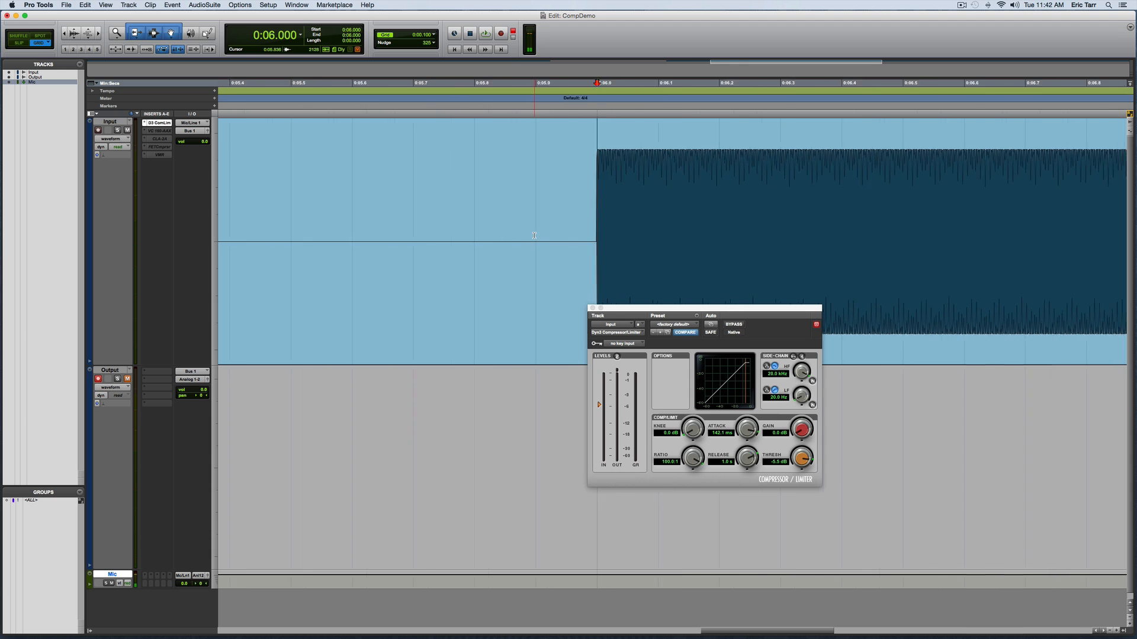
{"action": "key", "text": "super+bracketright"}
{"action": "key", "text": "super+bracketright"}
{"action": "key", "text": "super+bracketright"}
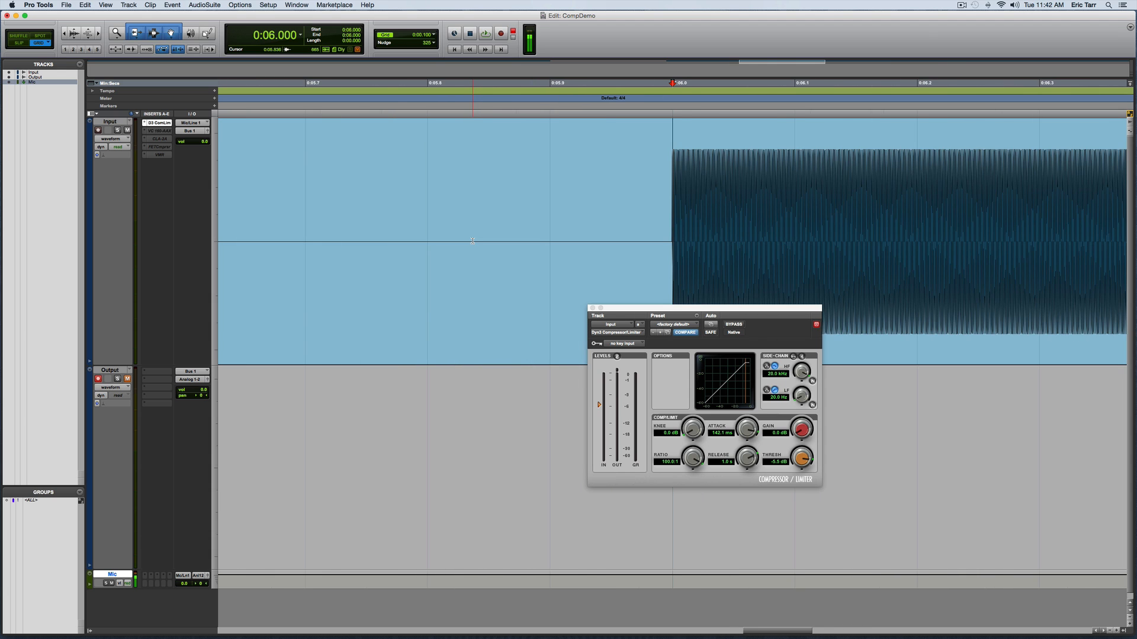
{"action": "scroll", "coordinate": [602, 224], "scroll_direction": "right", "scroll_amount": 5}
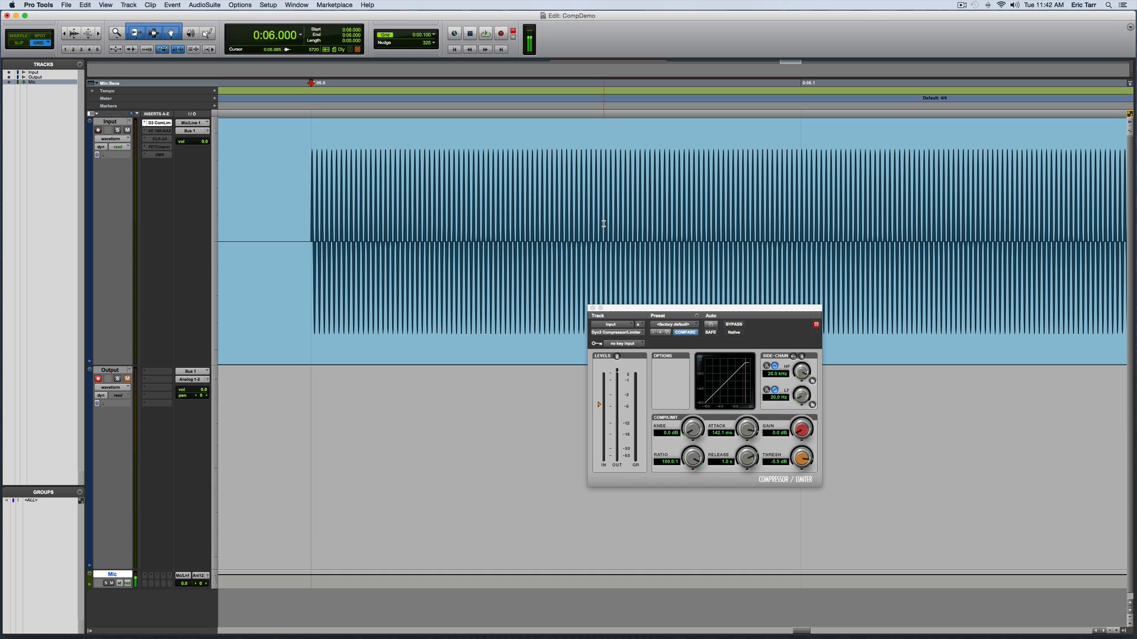
Place the edit cursor at 0:07.000 on the sinComp clip and examine the sine wave's amplitude change up close.
{"action": "key", "text": "super+bracketleft"}
{"action": "key", "text": "super+bracketleft"}
{"action": "key", "text": "super+bracketleft"}
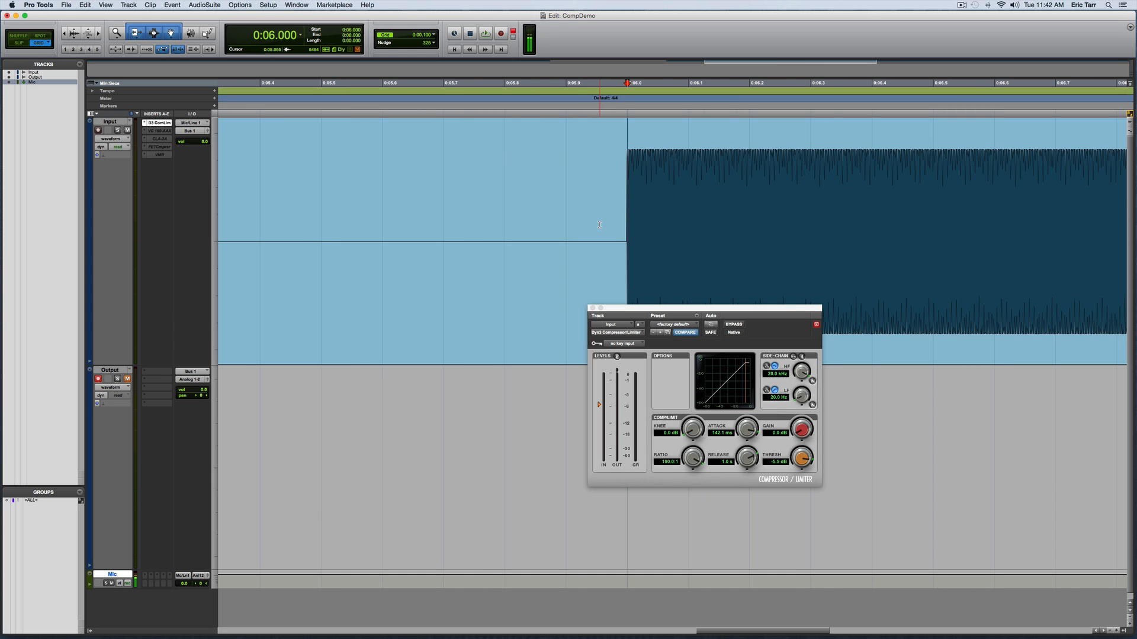
{"action": "key", "text": "super+bracketleft"}
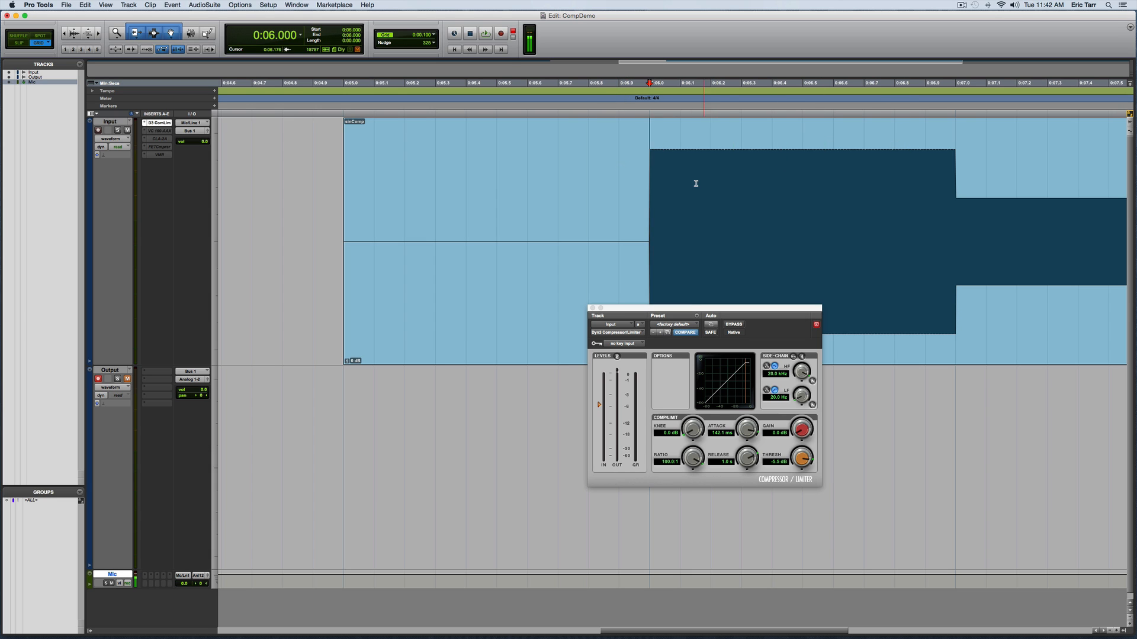
{"action": "scroll", "coordinate": [692, 183], "scroll_direction": "right", "scroll_amount": 10}
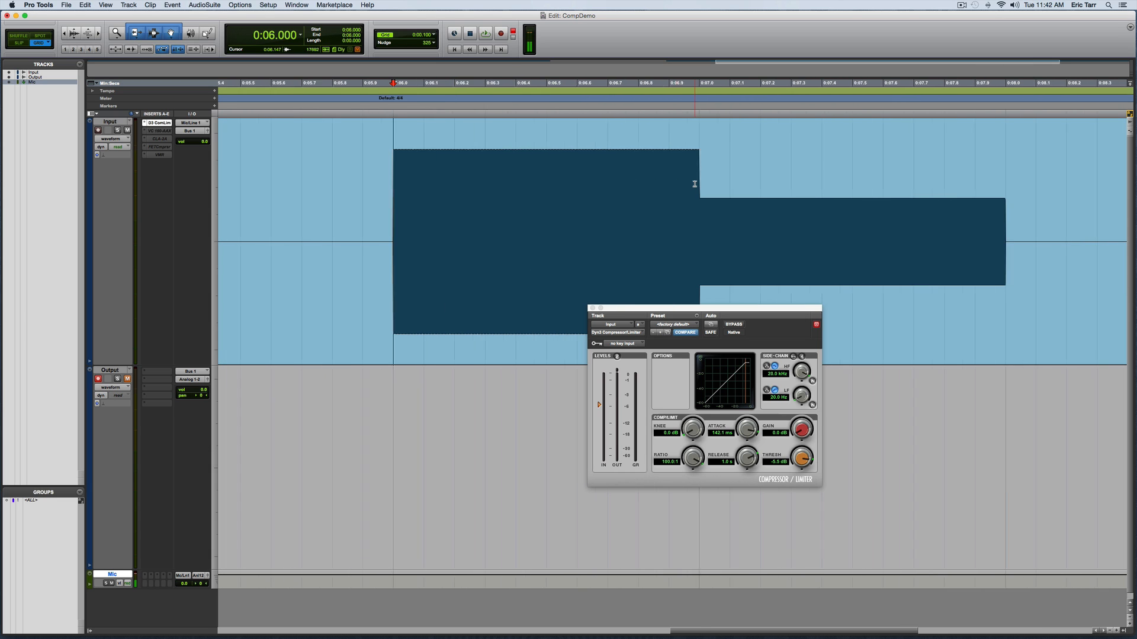
{"action": "left_click", "coordinate": [584, 209]}
{"action": "key", "text": "super+bracketright"}
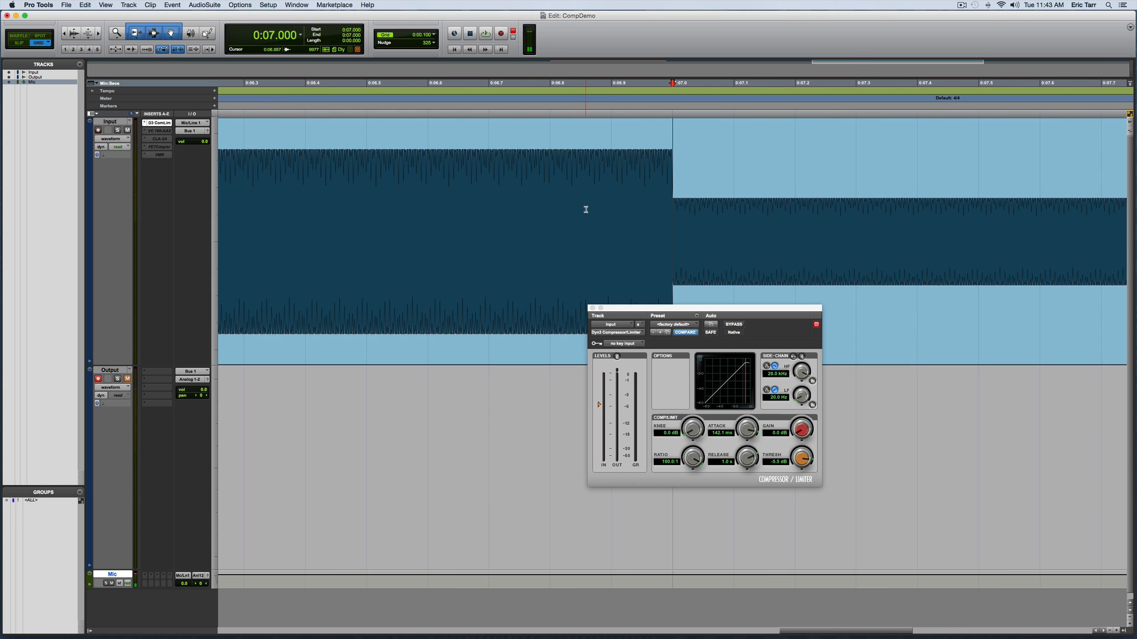
{"action": "key", "text": "super+bracketright"}
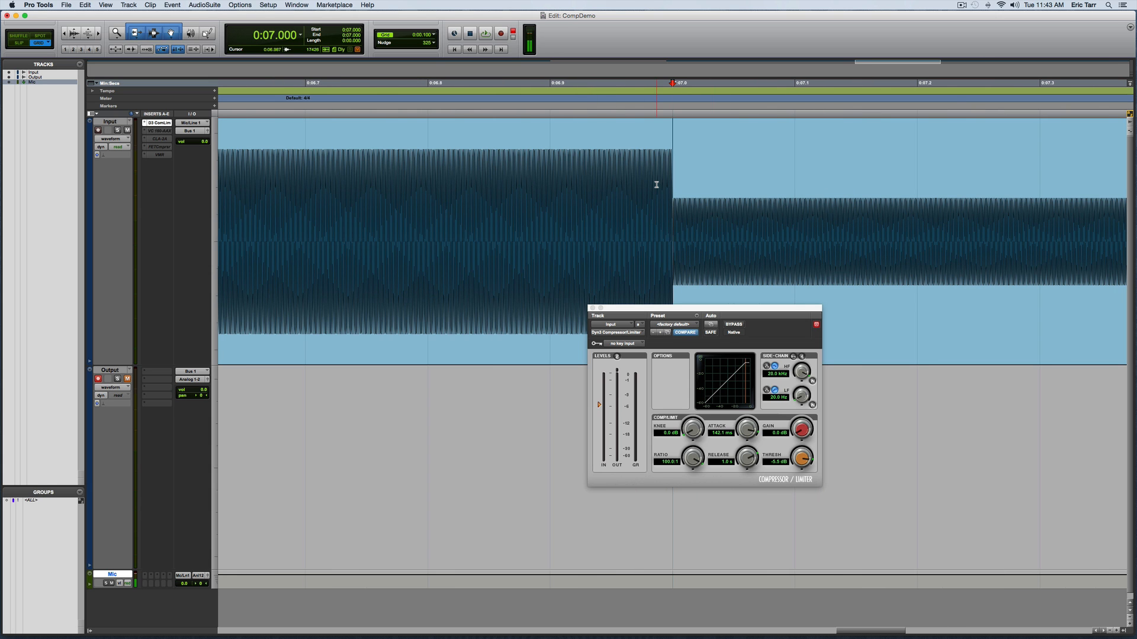
Select the stepComp clip on the Input track and examine its two signal levels up close and alongside the sinComp clip.
{"action": "key", "text": "super+bracketleft"}
{"action": "key", "text": "super+bracketleft"}
{"action": "key", "text": "super+bracketleft"}
{"action": "key", "text": "super+bracketleft"}
{"action": "key", "text": "super+bracketleft"}
{"action": "left_click", "coordinate": [323, 266]}
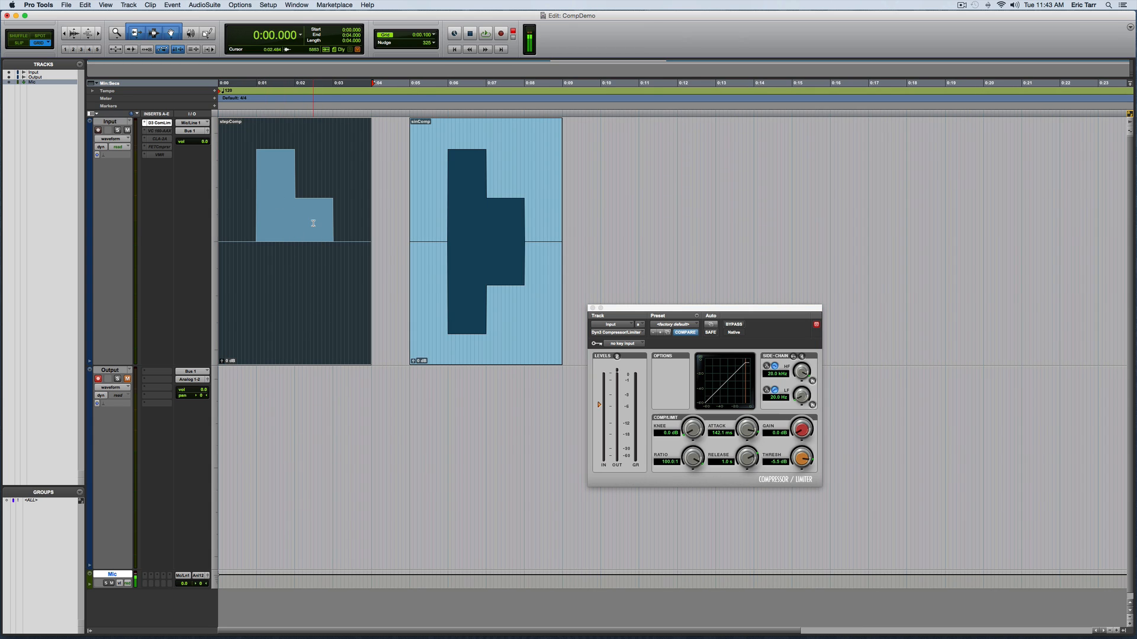
{"action": "left_click", "coordinate": [128, 380]}
{"action": "key", "text": "super+bracketright"}
{"action": "key", "text": "super+bracketright"}
{"action": "key", "text": "super+bracketright"}
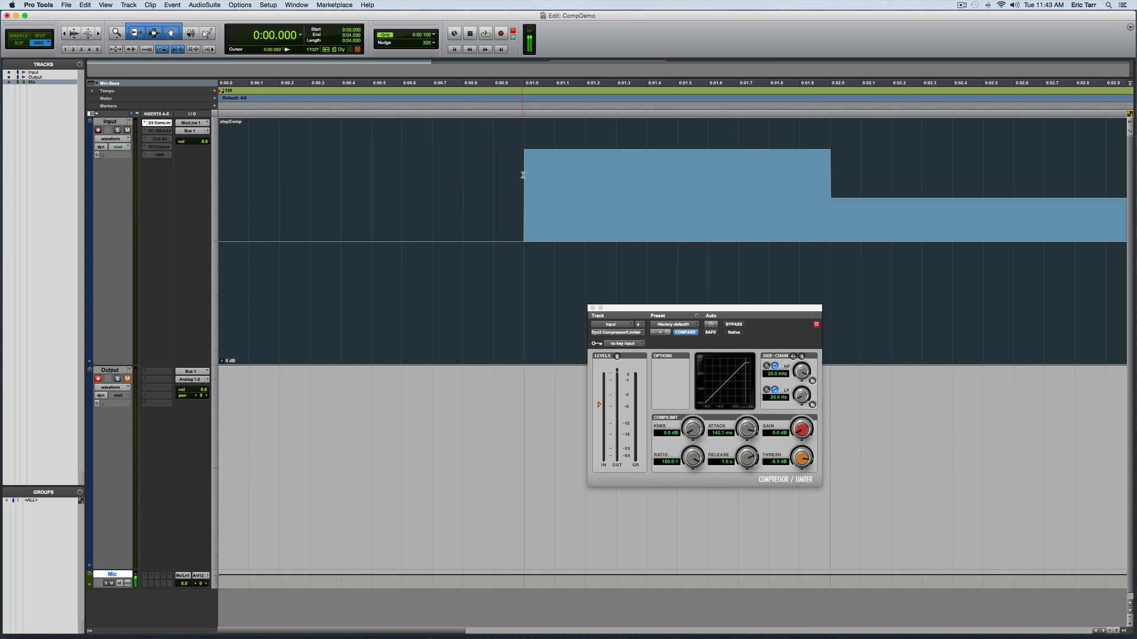
{"action": "key", "text": "super+bracketleft"}
{"action": "key", "text": "super+bracketleft"}
{"action": "key", "text": "super+bracketleft"}
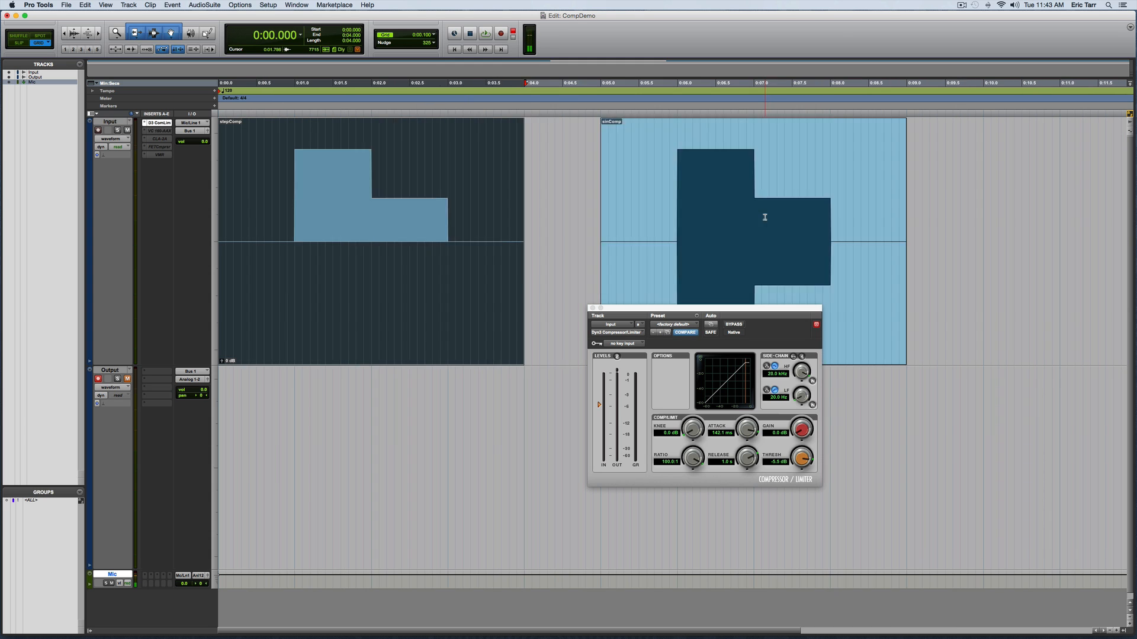
Select the sinComp clip, then reselect the whole stepComp clip on the Input track.
{"action": "left_click", "coordinate": [493, 342]}
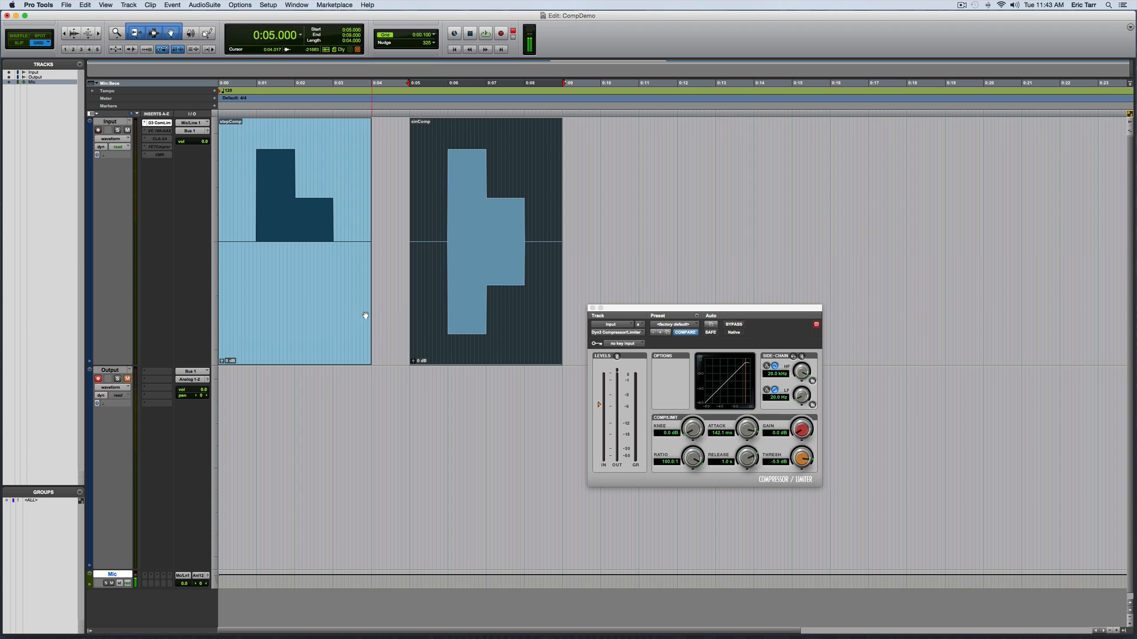
{"action": "left_click", "coordinate": [279, 315]}
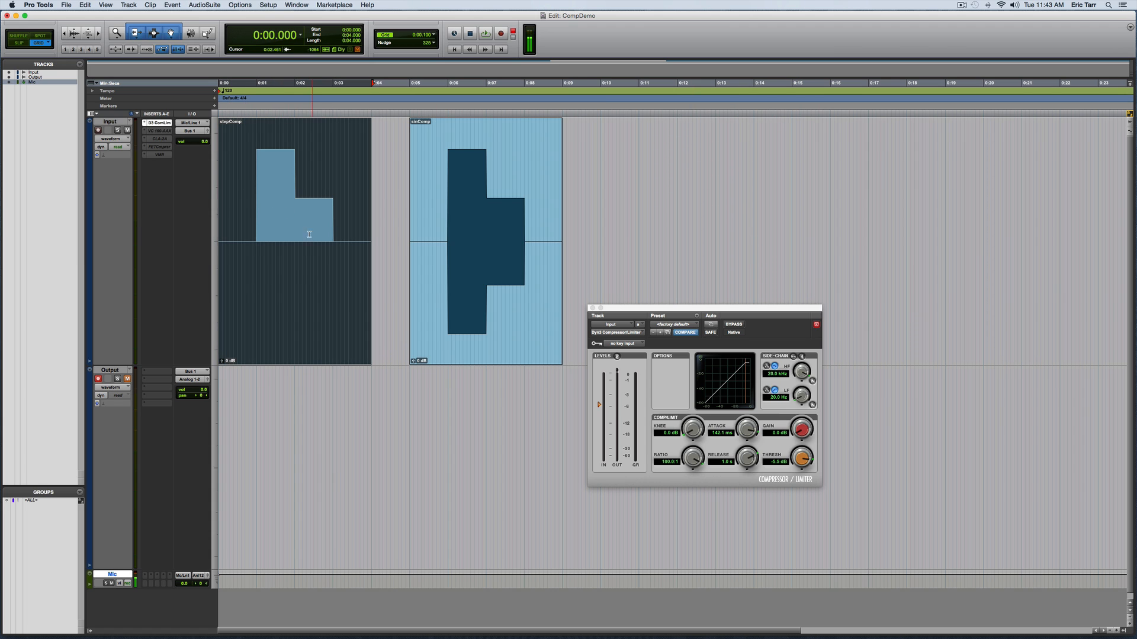
{"action": "key", "text": "t"}
{"action": "key", "text": "t"}
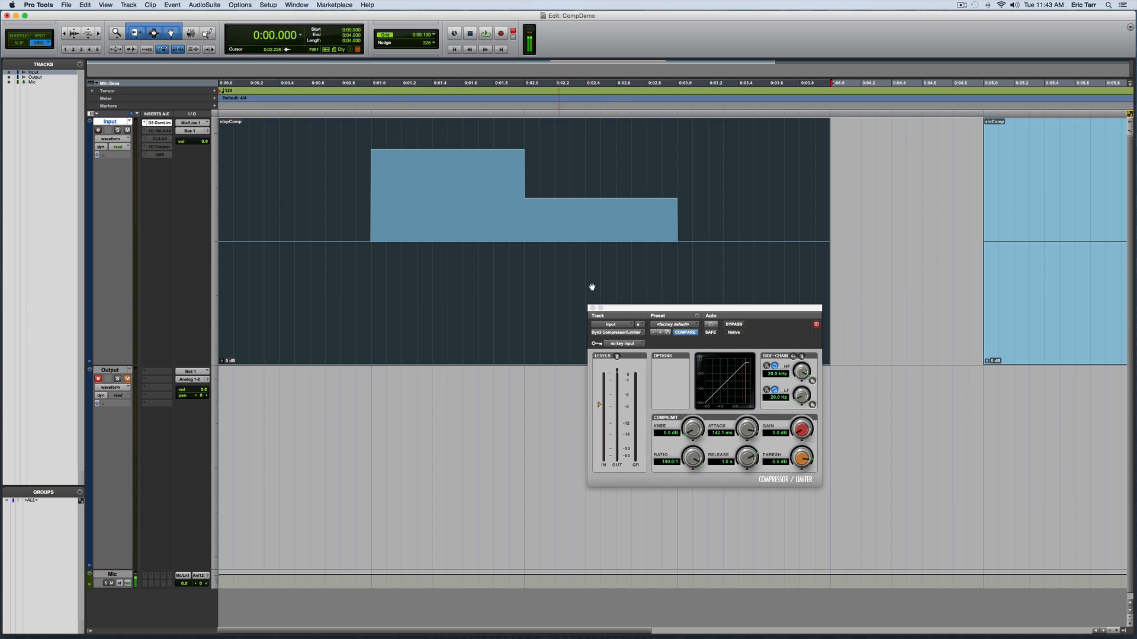
Move the Compressor/Limiter window closer to the stepComp waveform and set the attack time to 300 ms.
{"action": "left_click_drag", "start_coordinate": [655, 308], "coordinate": [569, 250]}
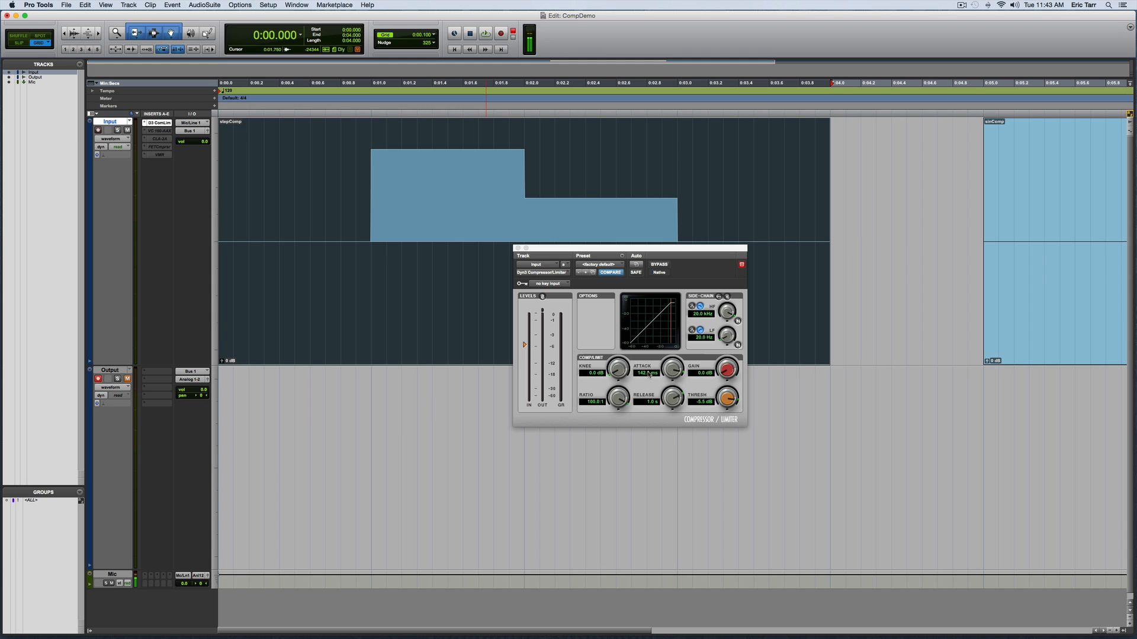
{"action": "left_click_drag", "start_coordinate": [672, 372], "coordinate": [684, 261]}
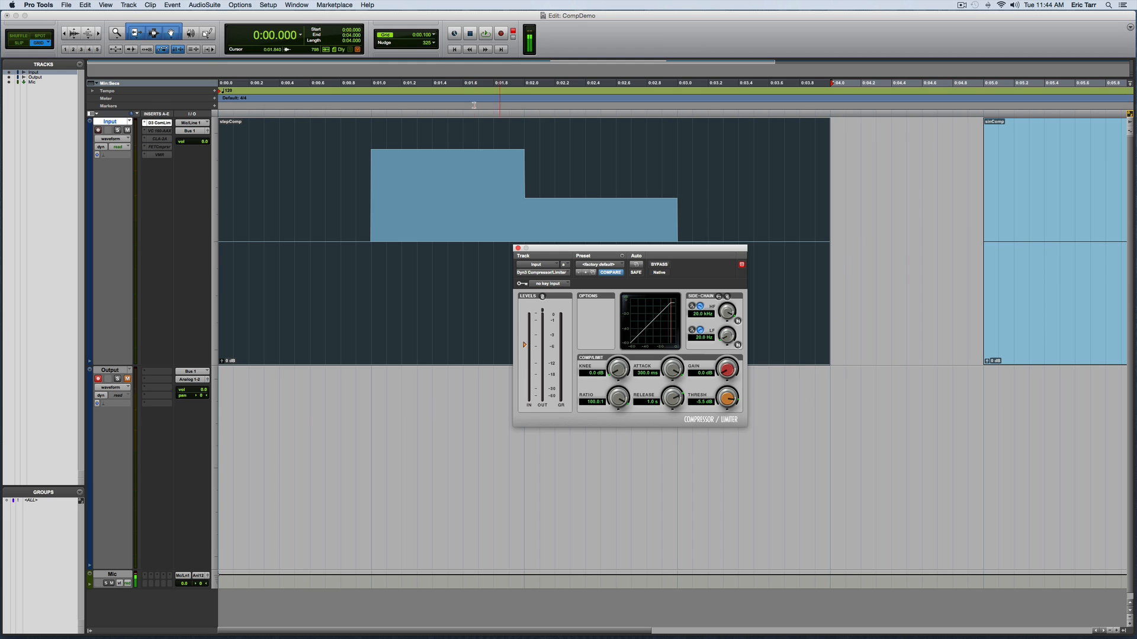
Record the selected stepComp clip through the compressor onto the Output track.
{"action": "left_click", "coordinate": [500, 34]}
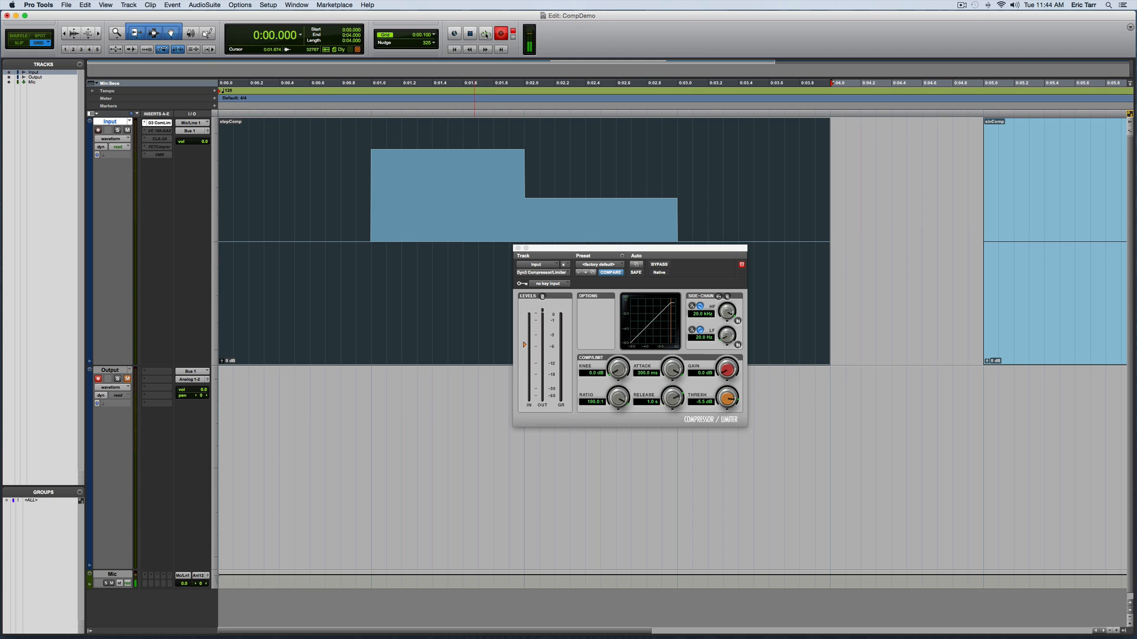
{"action": "left_click", "coordinate": [491, 34]}
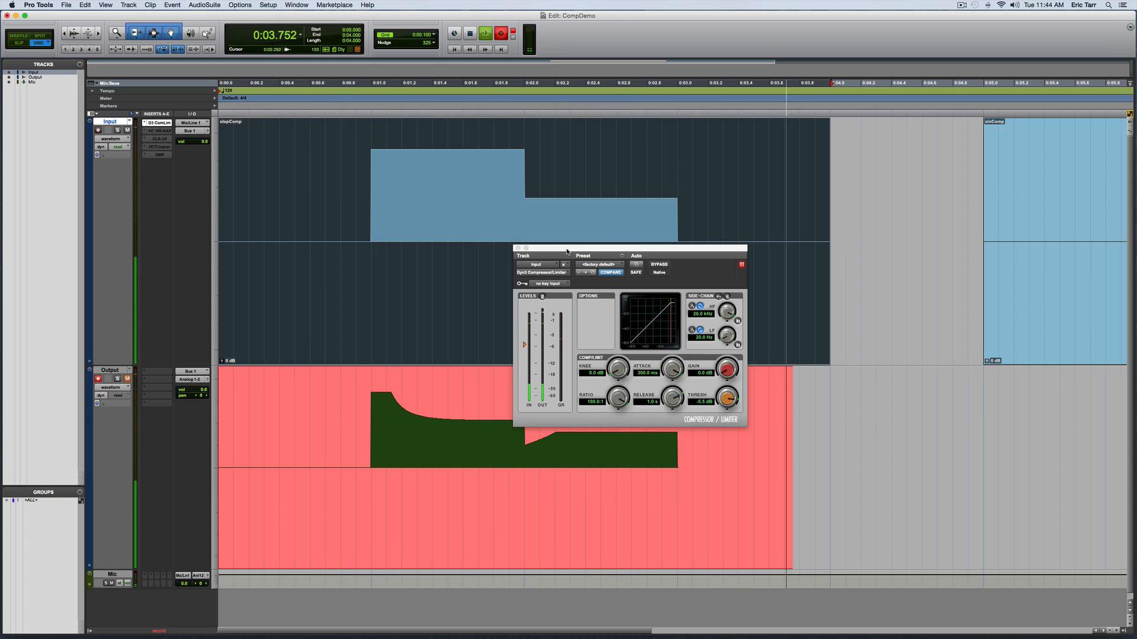
{"action": "key", "text": "space"}
Move the Compressor/Limiter window clear of the recorded waveform and place the edit cursor at the output signal's onset, 0:01.000.
{"action": "left_click_drag", "start_coordinate": [594, 246], "coordinate": [798, 148]}
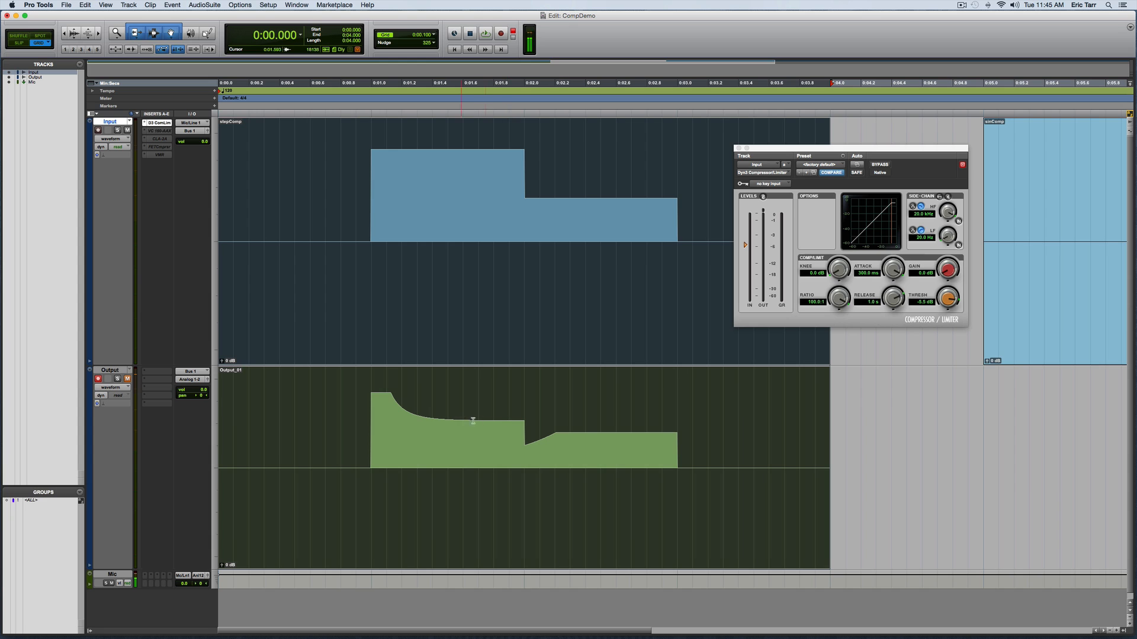
{"action": "left_click", "coordinate": [372, 386]}
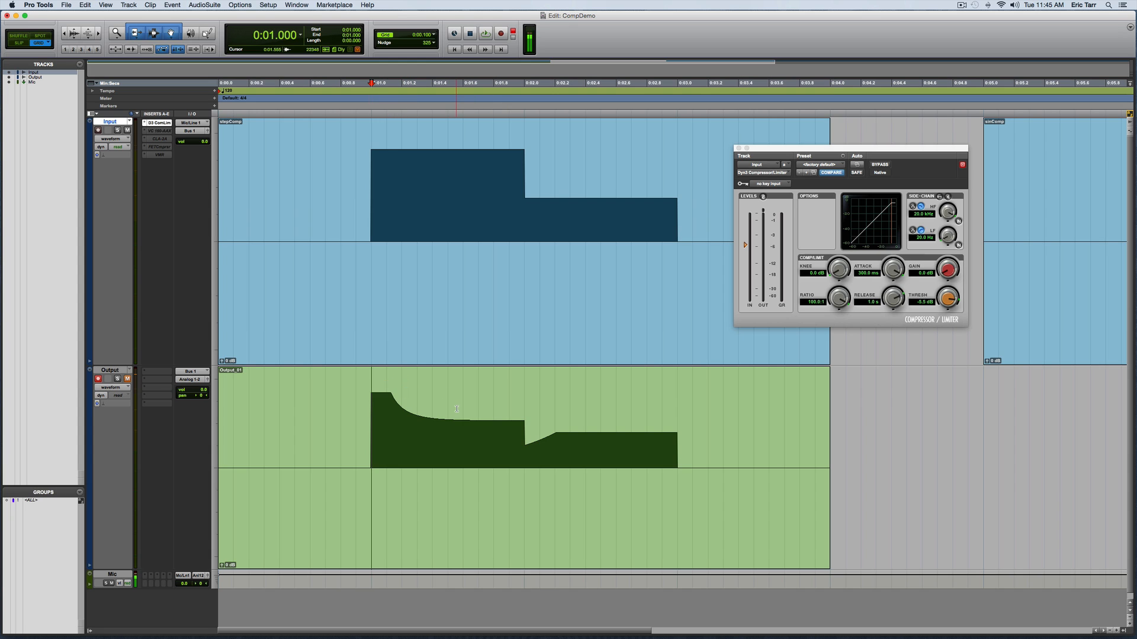
Examine the output waveform around the level drop and place the edit cursor there, at 0:02.000.
{"action": "key", "text": "super+bracketright"}
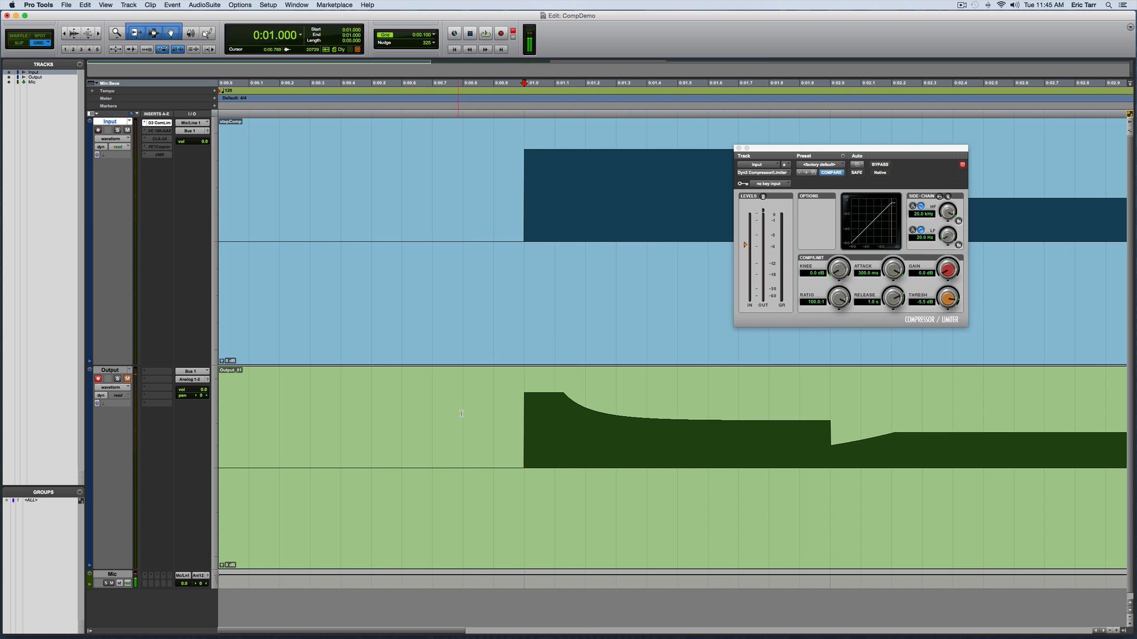
{"action": "scroll", "coordinate": [557, 386], "scroll_direction": "right", "scroll_amount": 6}
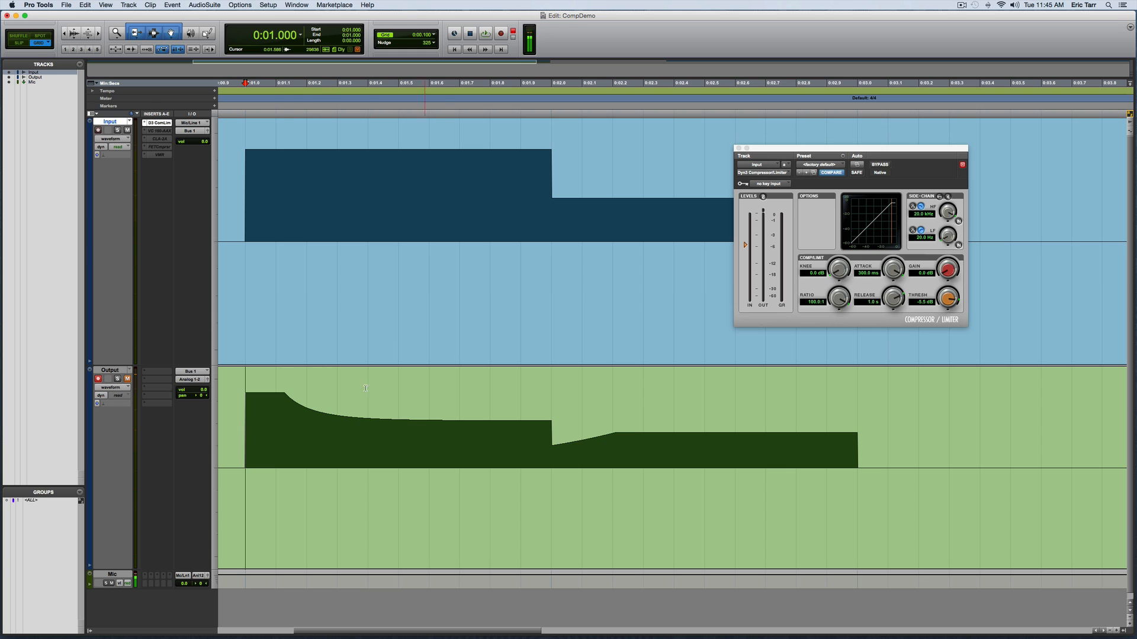
{"action": "left_click", "coordinate": [552, 390]}
{"action": "scroll", "coordinate": [616, 420], "scroll_direction": "left", "scroll_amount": 4}
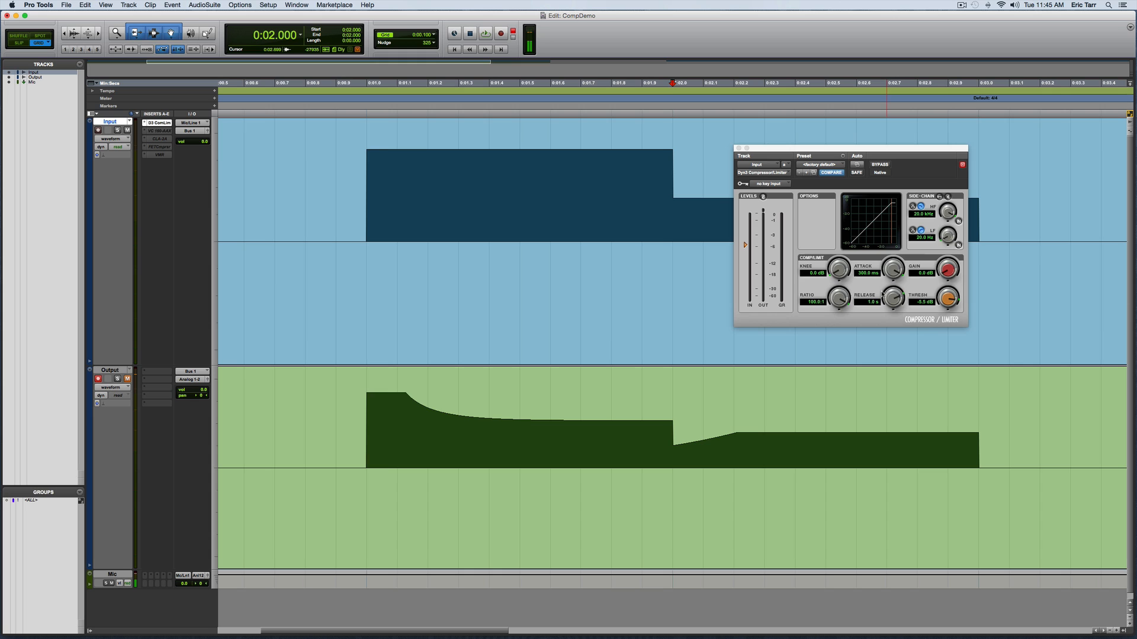
Reselect the stepComp clip, set the release time to 4.0 s, and record the clip again onto the Output track.
{"action": "left_click", "coordinate": [589, 324]}
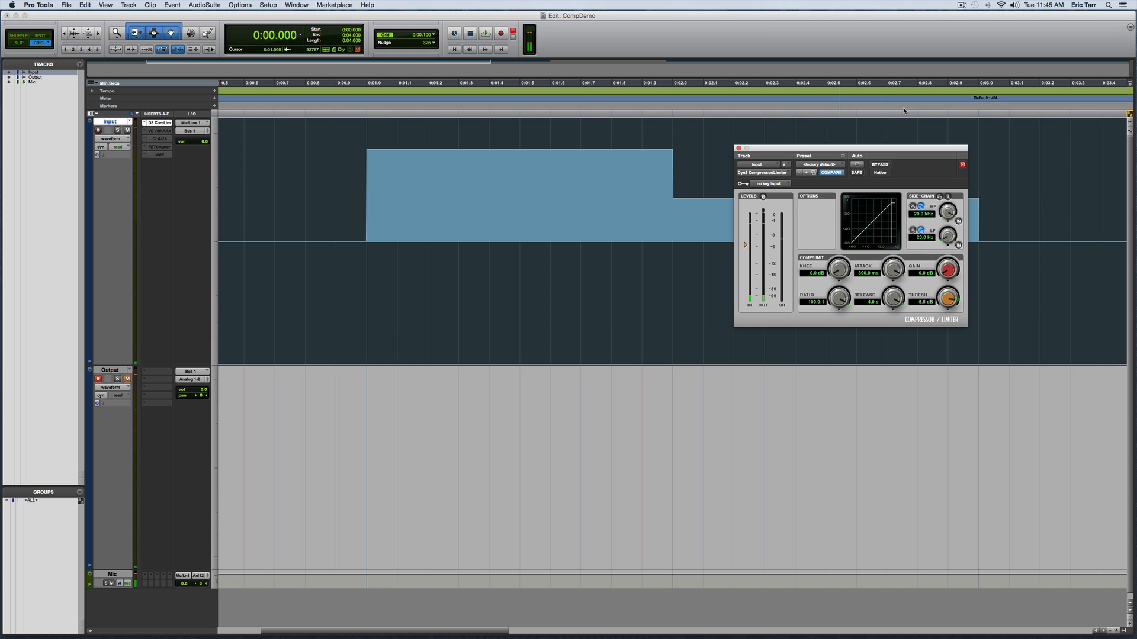
{"action": "left_click", "coordinate": [501, 33]}
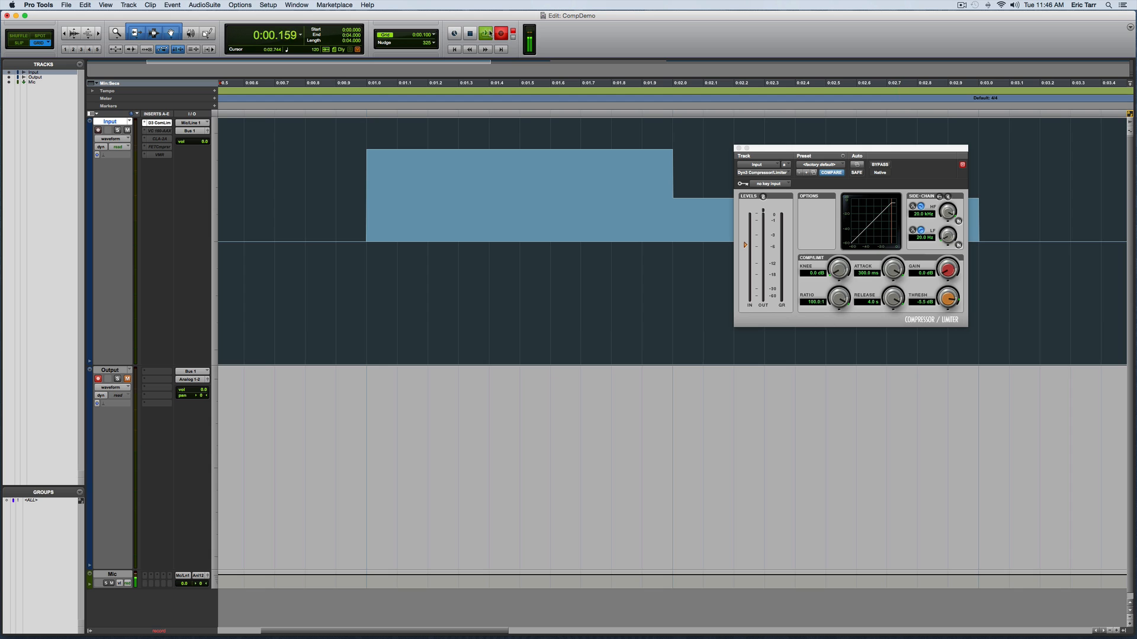
{"action": "left_click", "coordinate": [486, 34]}
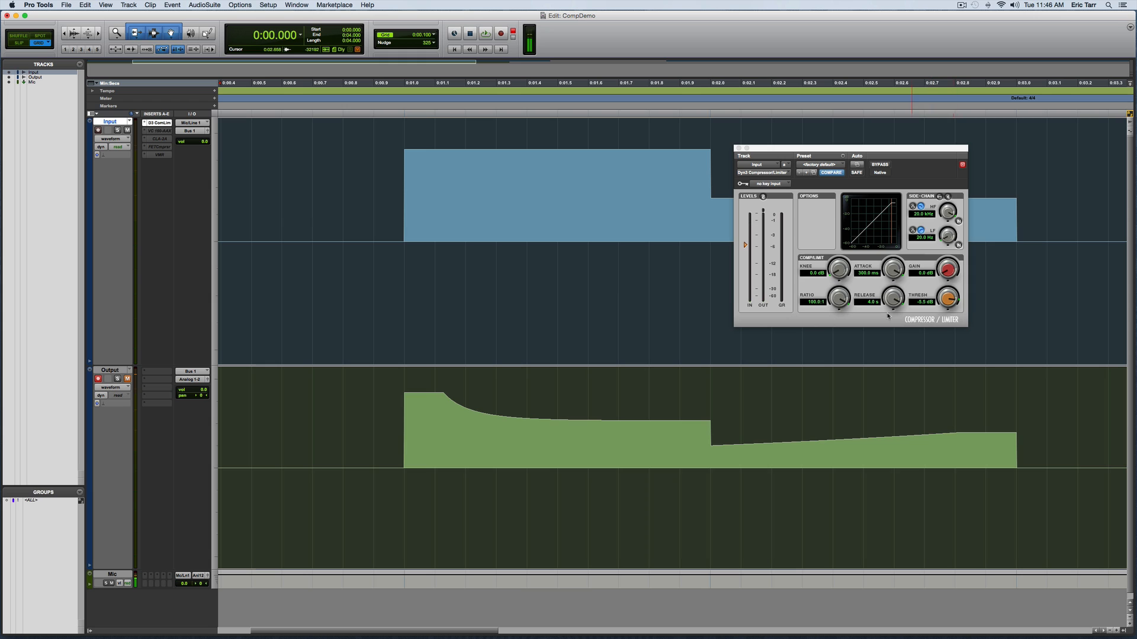
Shorten the release time to under 100 ms and replace the Output take with a new recording of the stepComp clip.
{"action": "left_click_drag", "start_coordinate": [892, 297], "coordinate": [892, 339]}
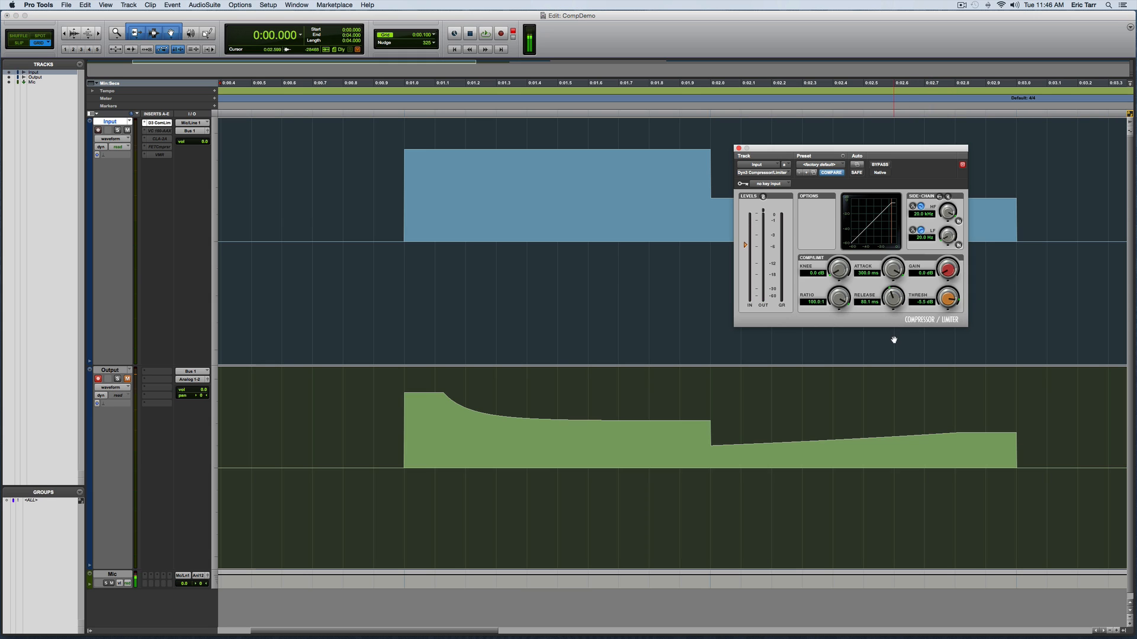
{"action": "key", "text": "super+z"}
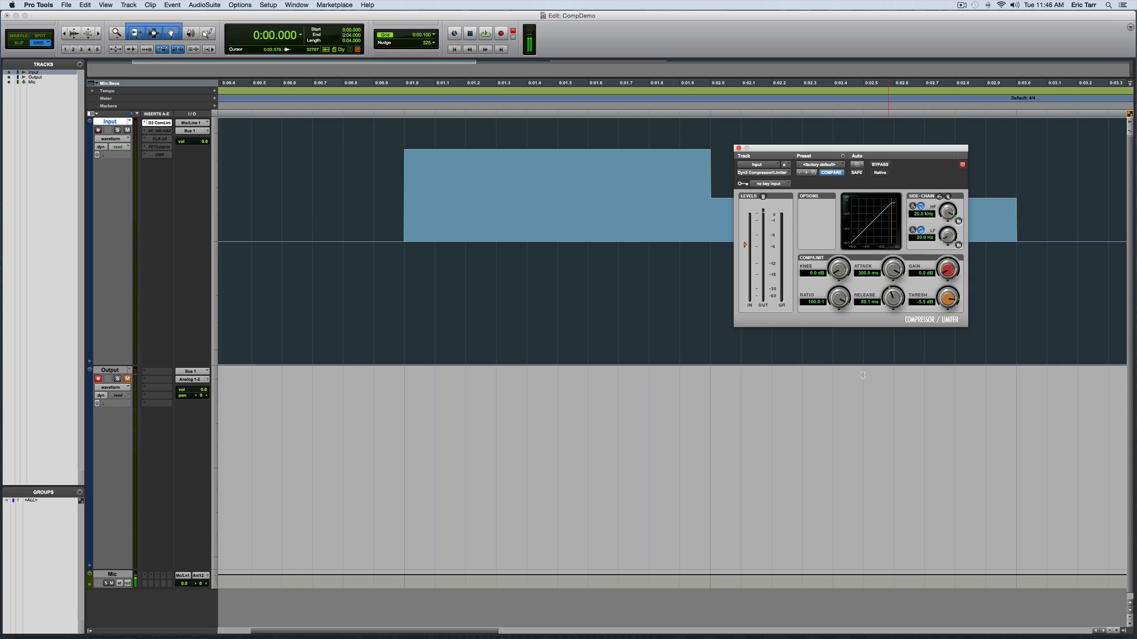
{"action": "left_click", "coordinate": [500, 34]}
{"action": "left_click", "coordinate": [486, 34]}
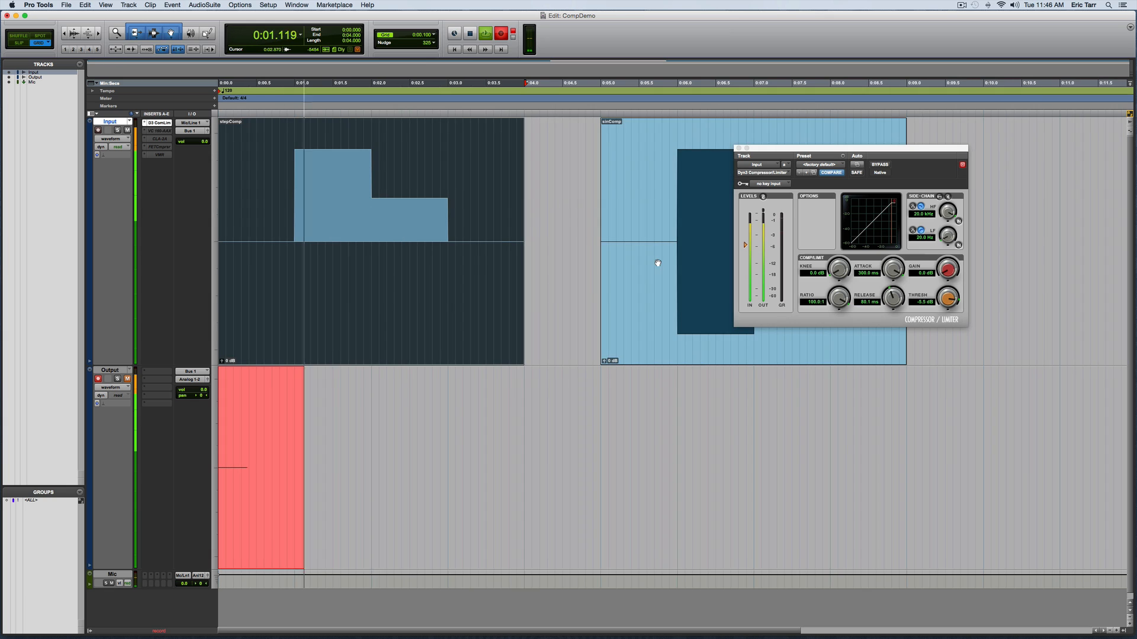
{"action": "key", "text": "super+bracketright"}
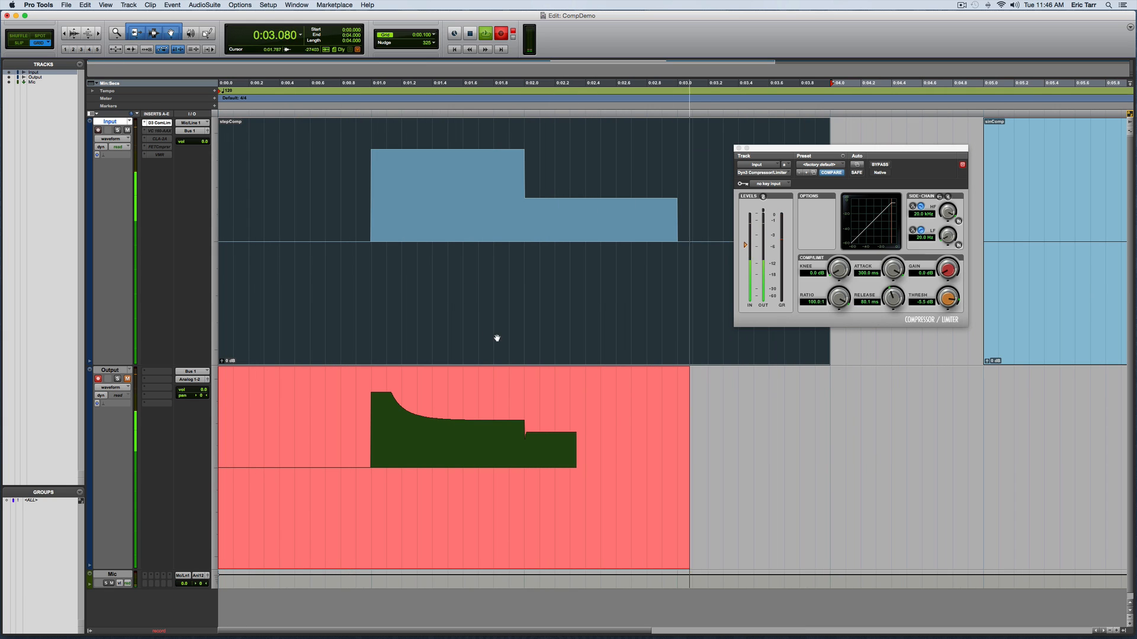
{"action": "key", "text": "space"}
{"action": "key", "text": "super+bracketright"}
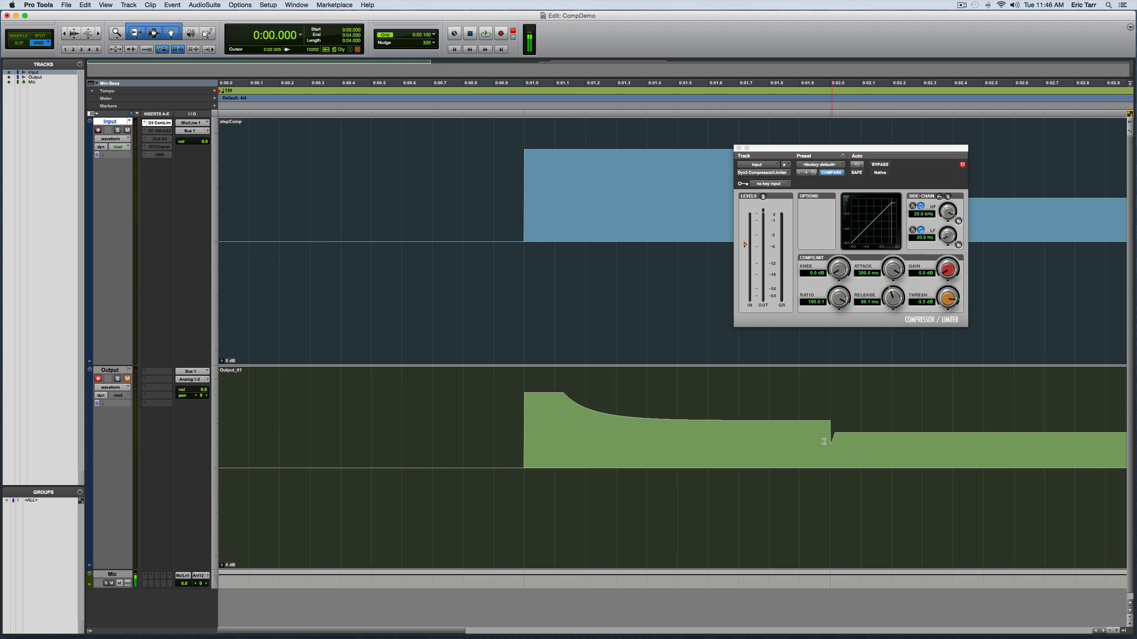
{"action": "scroll", "coordinate": [822, 442], "scroll_direction": "right", "scroll_amount": 3}
{"action": "scroll", "coordinate": [821, 442], "scroll_direction": "right", "scroll_amount": 1}
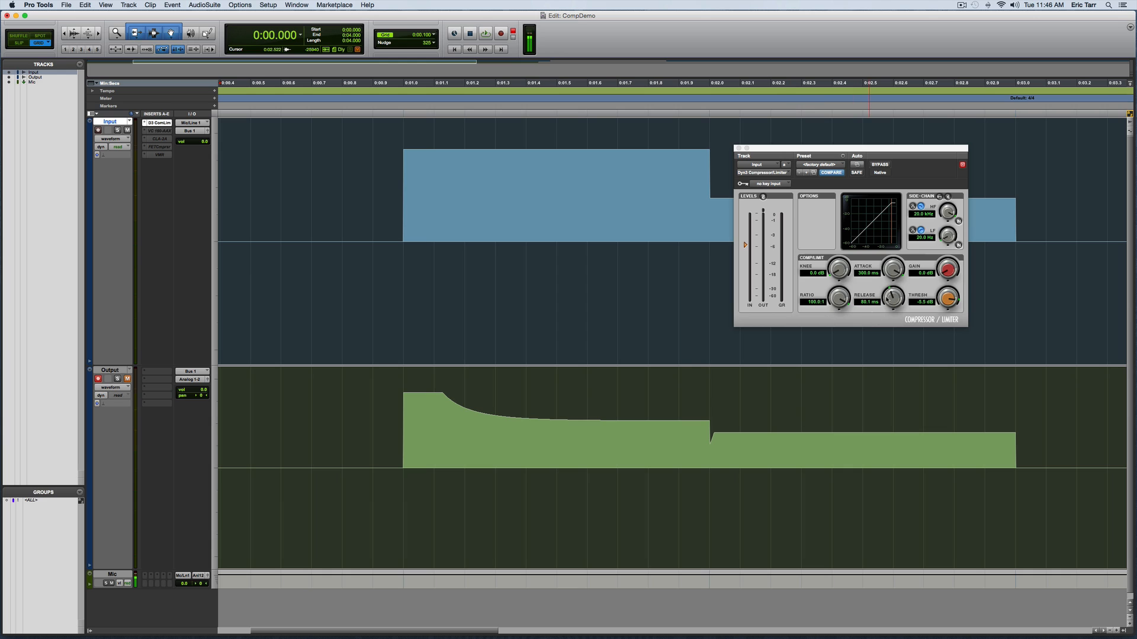
Set the compressor's release time back to 1.0 s.
{"action": "left_click", "coordinate": [865, 302]}
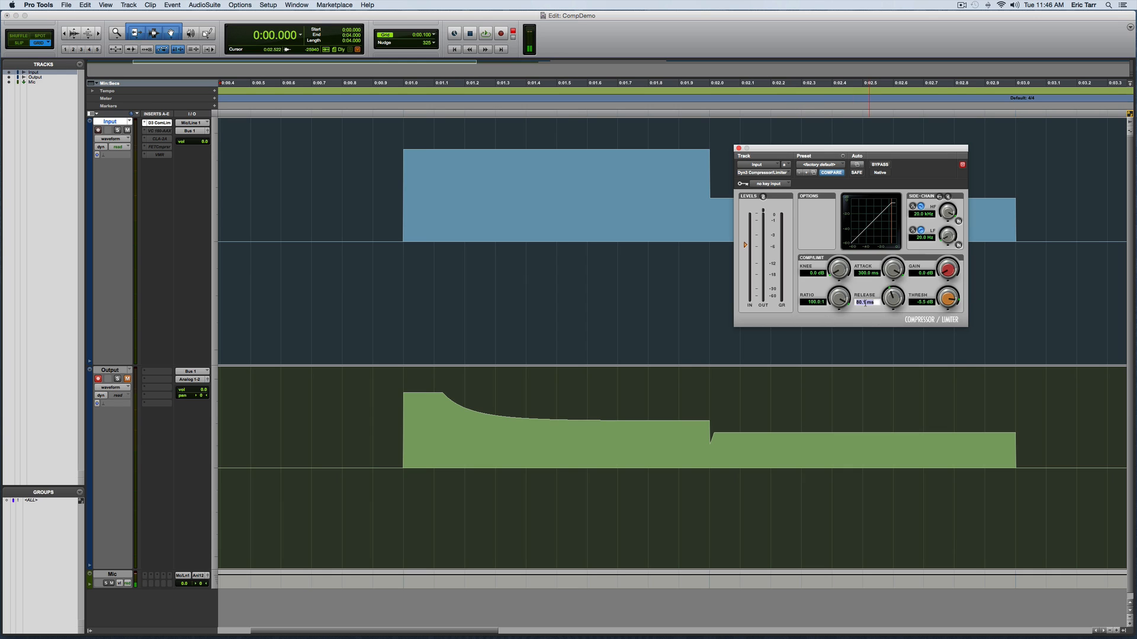
{"action": "type", "text": "5"}
{"action": "key", "text": "Return"}
{"action": "left_click", "coordinate": [868, 302]}
{"action": "type", "text": "1.0 s"}
{"action": "key", "text": "Return"}
Shorten the attack time to under 100 ms and record the stepComp clip again onto the Output track.
{"action": "left_click_drag", "start_coordinate": [894, 271], "coordinate": [894, 280]}
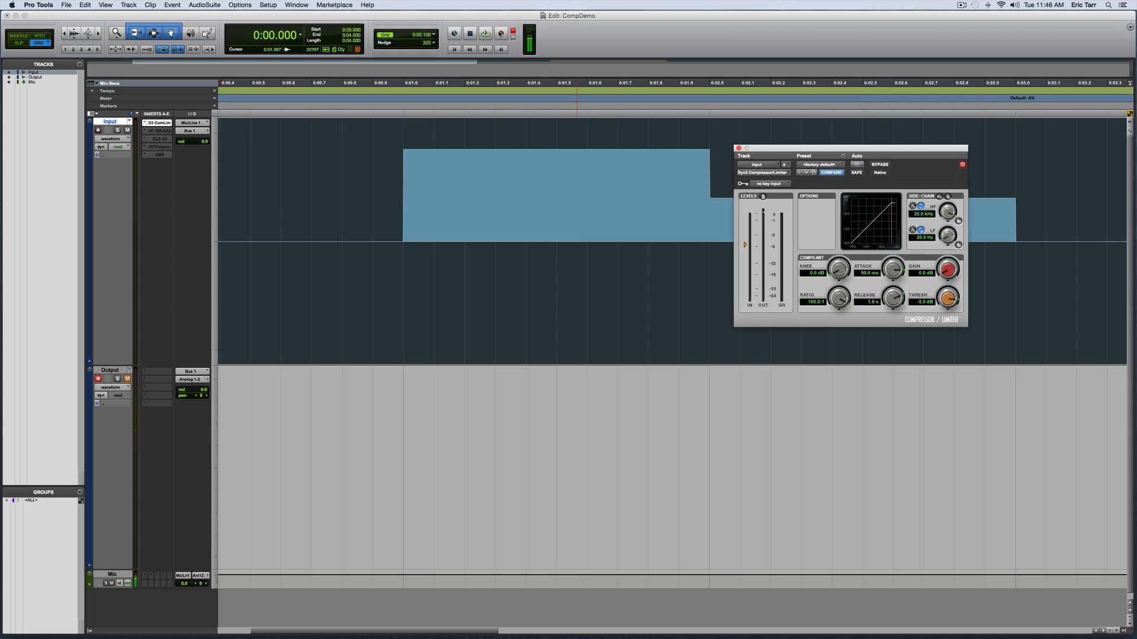
{"action": "key", "text": "super+space"}
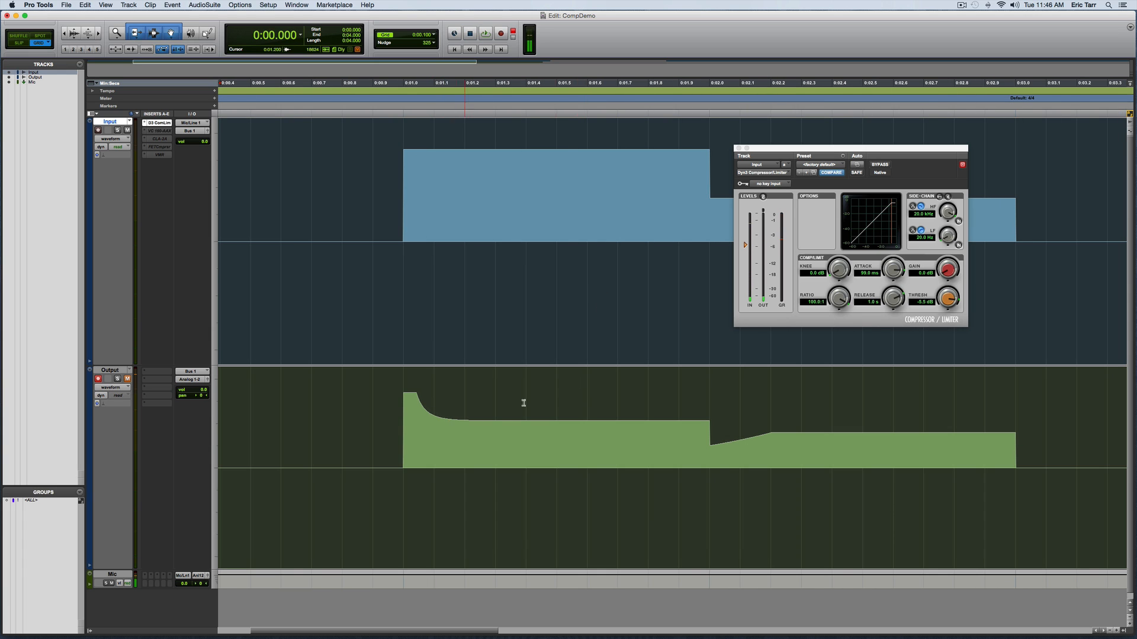
Undo the last take, reduce the attack time to below 10 ms, and re-record the stepComp clip onto the Output track.
{"action": "key", "text": "super+z"}
{"action": "left_click_drag", "start_coordinate": [884, 265], "coordinate": [886, 290]}
{"action": "left_click", "coordinate": [501, 33]}
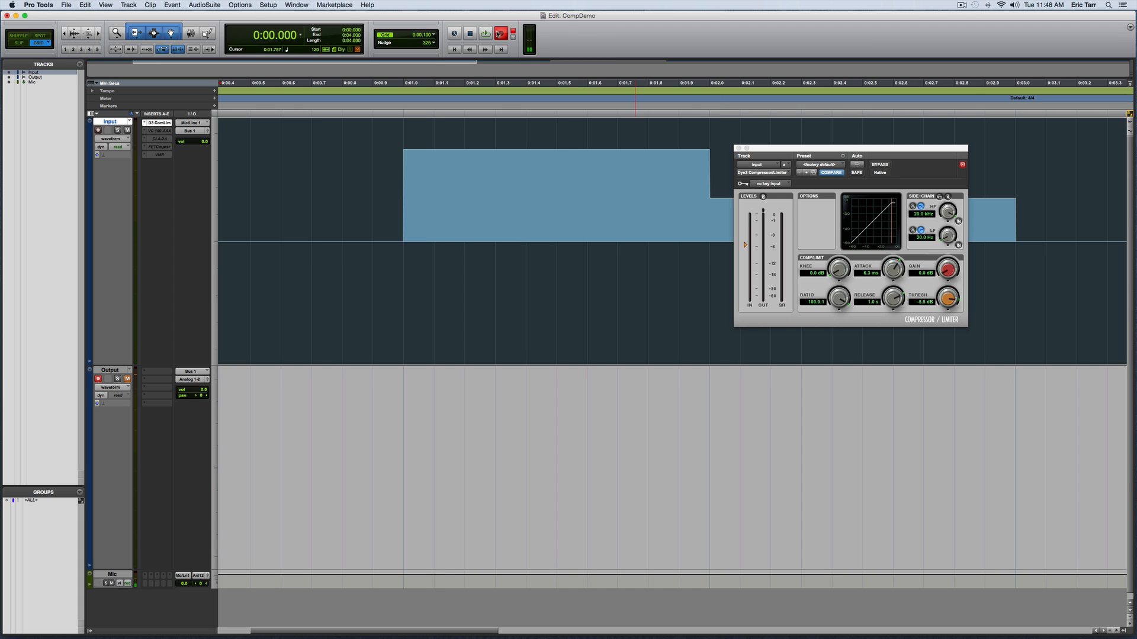
{"action": "left_click", "coordinate": [486, 33]}
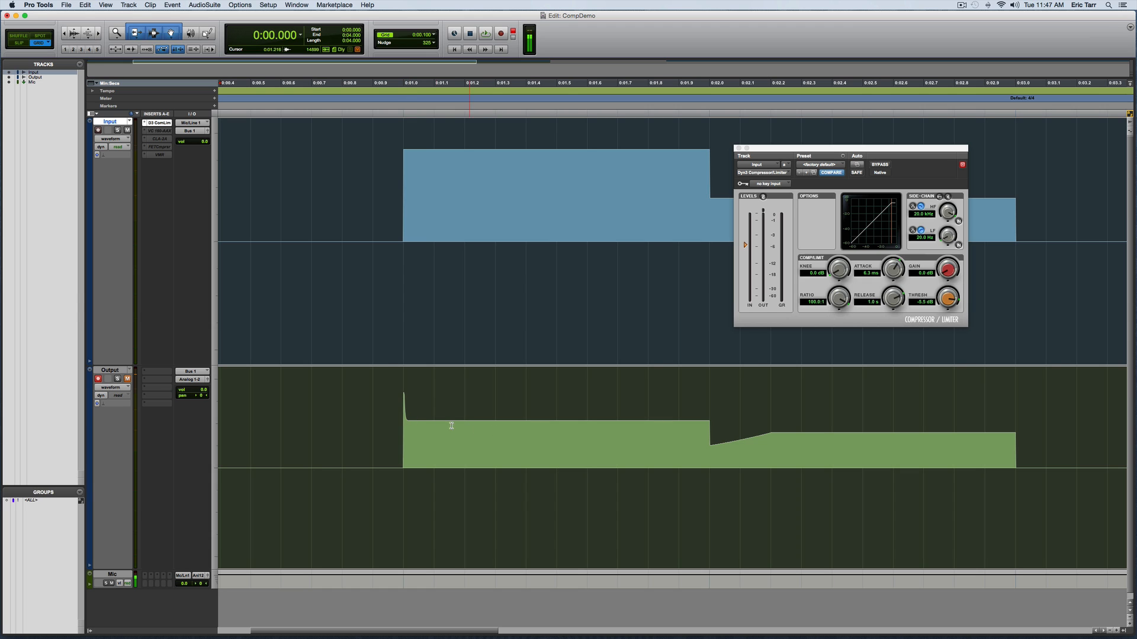
Place the edit cursor at the output signal's onset, 0:01.000, and examine the shape of the short attack curve.
{"action": "left_click", "coordinate": [403, 414]}
{"action": "key", "text": "super+bracketright"}
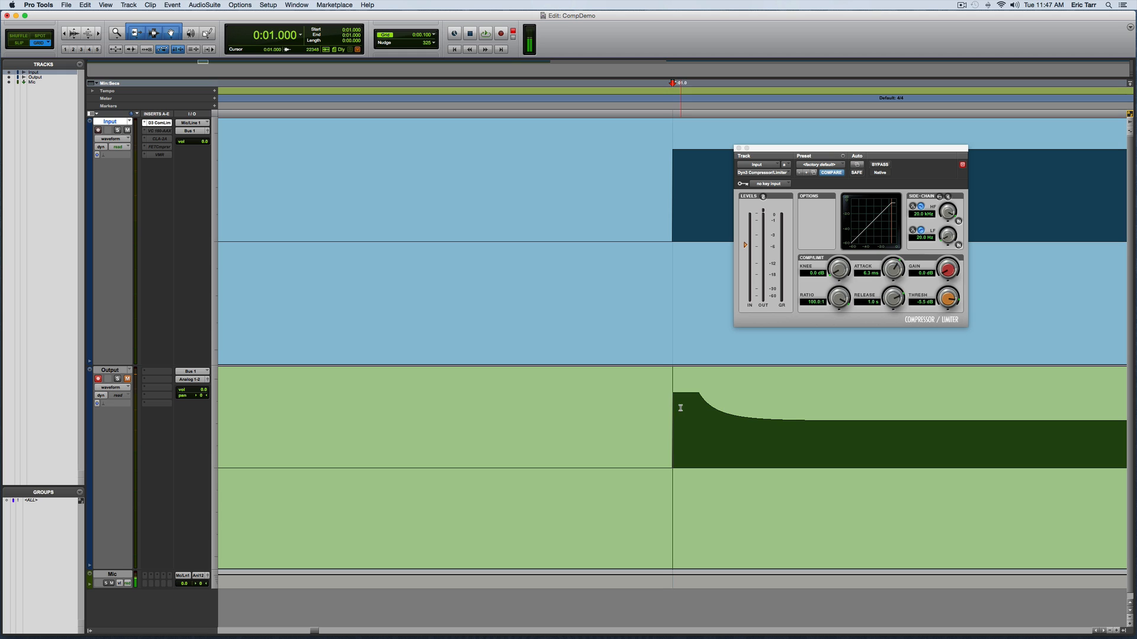
{"action": "key", "text": "super+bracketleft"}
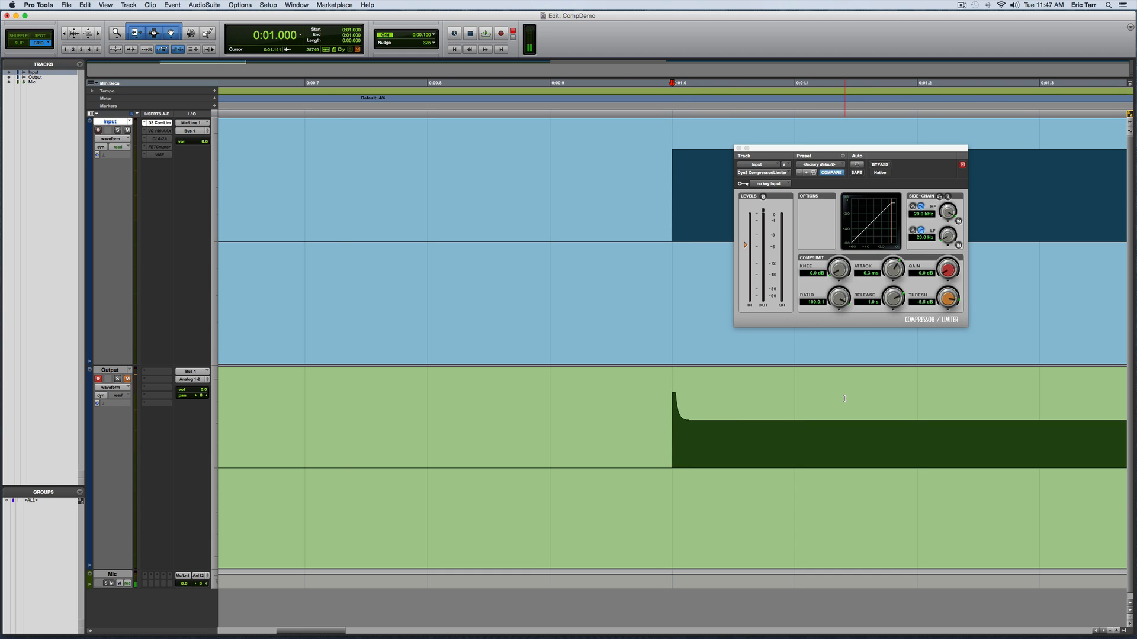
{"action": "key", "text": "super+bracketleft"}
{"action": "key", "text": "super+bracketleft"}
{"action": "key", "text": "super+bracketleft"}
{"action": "key", "text": "super+bracketleft"}
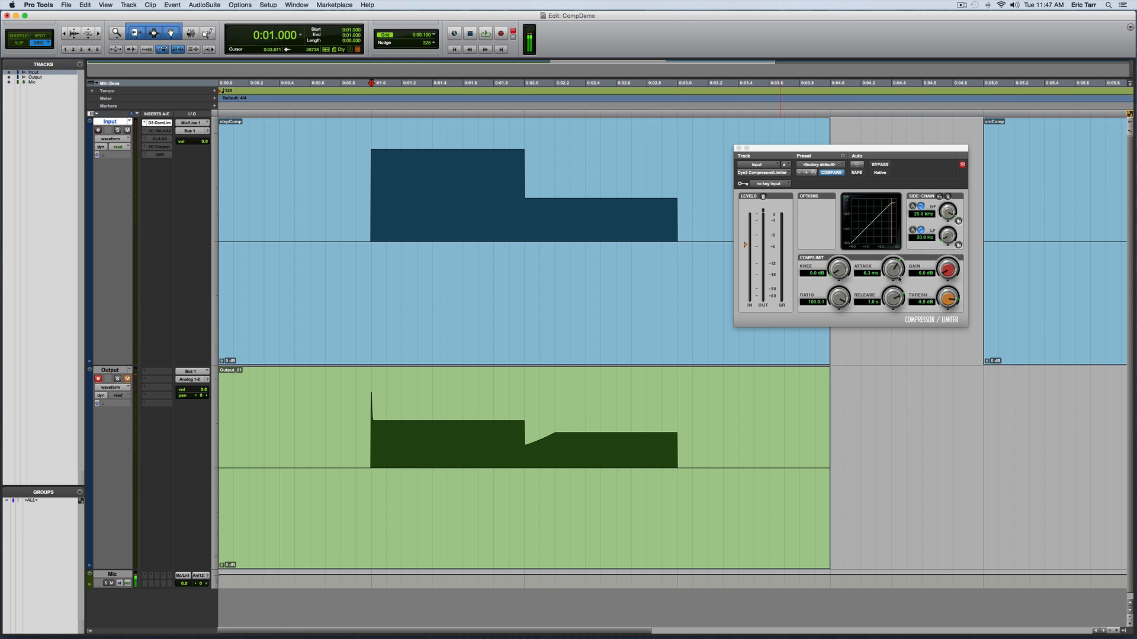
Set the attack time to its 10.0 µs minimum and replace the Output take with a new stepComp recording.
{"action": "left_click_drag", "start_coordinate": [892, 270], "coordinate": [841, 331]}
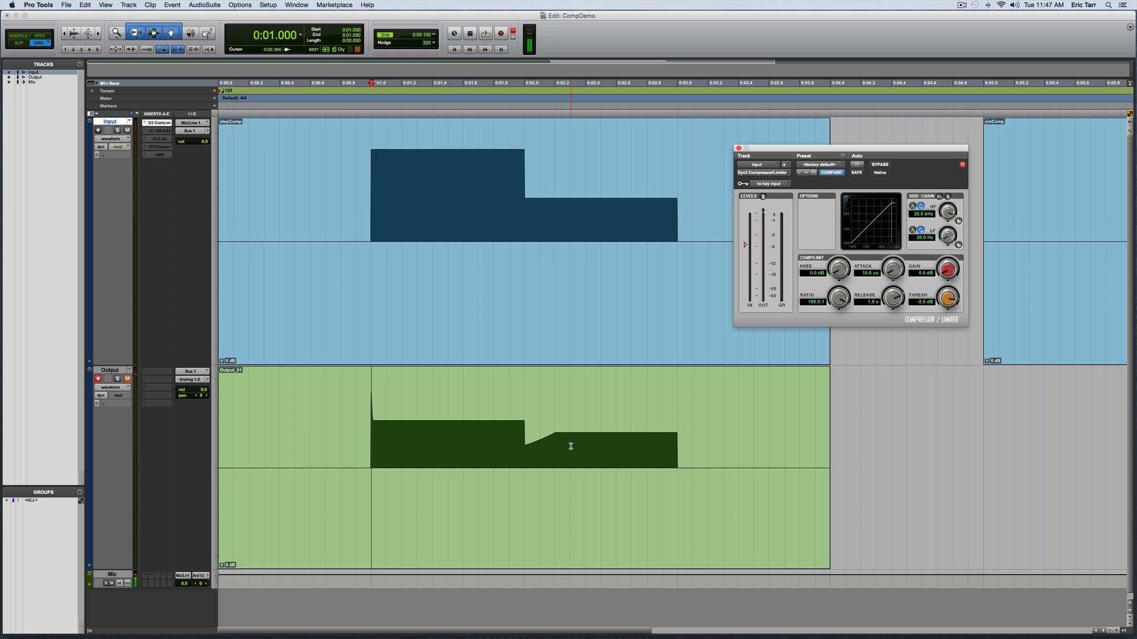
{"action": "key", "text": "super+z"}
{"action": "key", "text": "super+space"}
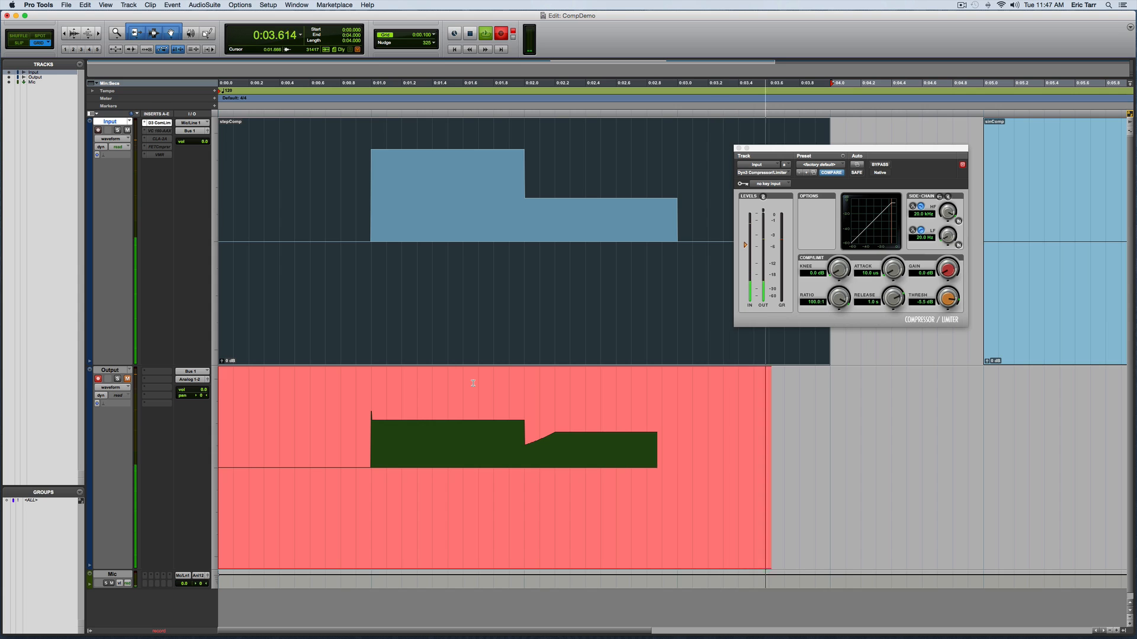
Examine the recorded output's onset at 0:01.000 in fine detail to judge the overshoot with the minimum attack time.
{"action": "key", "text": "t"}
{"action": "key", "text": "t"}
{"action": "key", "text": "t"}
{"action": "key", "text": "t"}
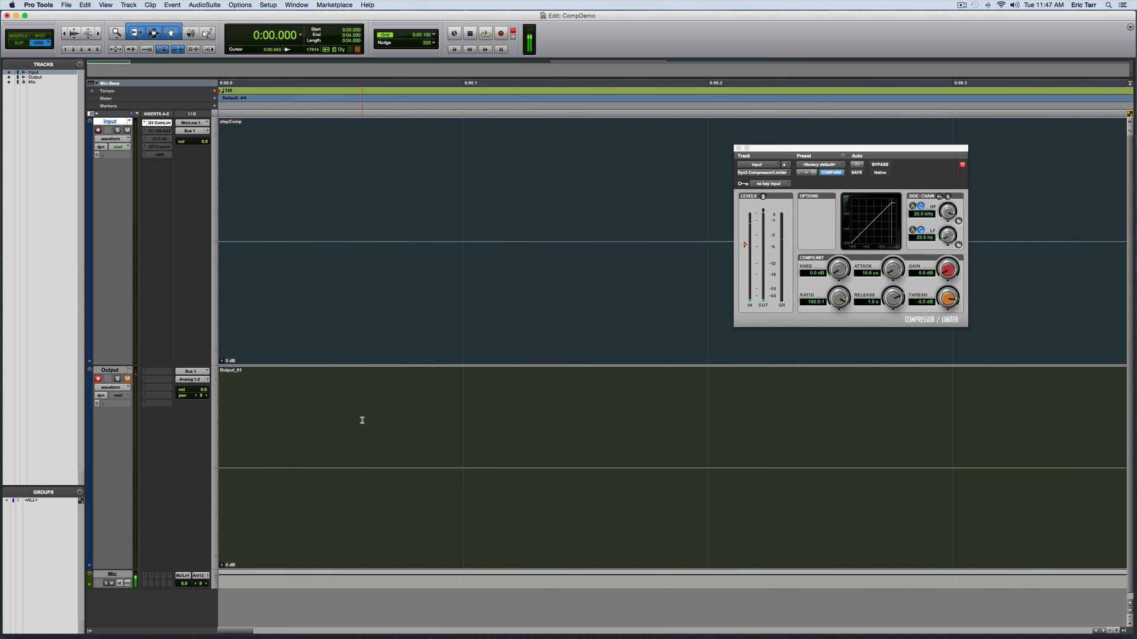
{"action": "scroll", "coordinate": [804, 437], "scroll_direction": "right", "scroll_amount": 10}
{"action": "key", "text": "r"}
{"action": "key", "text": "r"}
{"action": "key", "text": "r"}
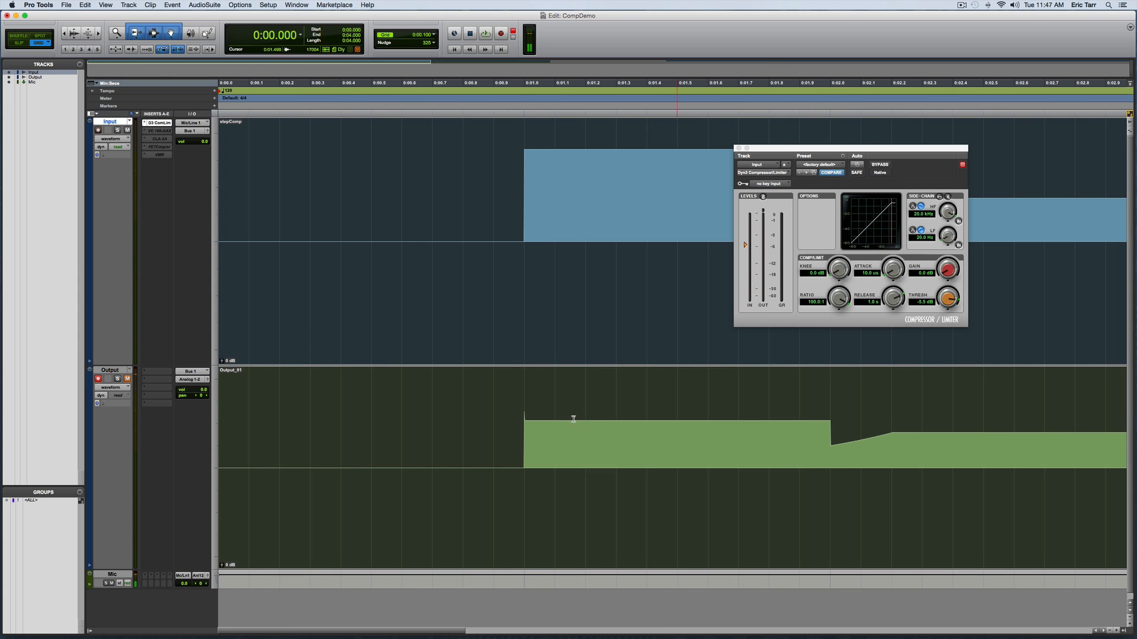
{"action": "left_click", "coordinate": [519, 421]}
{"action": "key", "text": "t"}
{"action": "key", "text": "t"}
{"action": "key", "text": "t"}
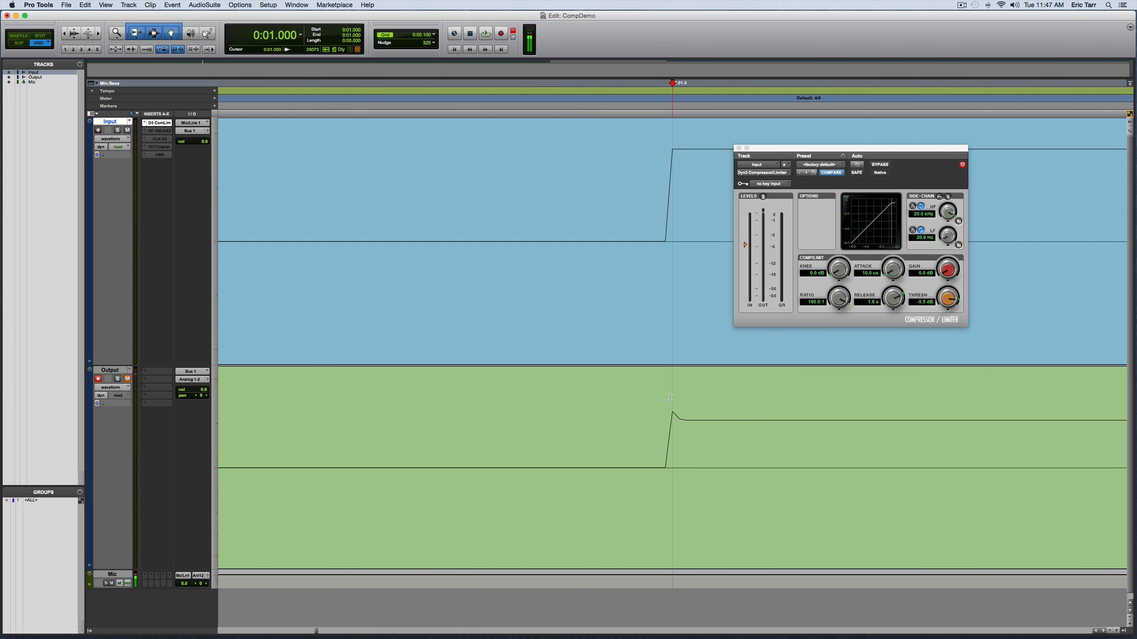
{"action": "key", "text": "r"}
{"action": "key", "text": "r"}
{"action": "key", "text": "r"}
{"action": "key", "text": "r"}
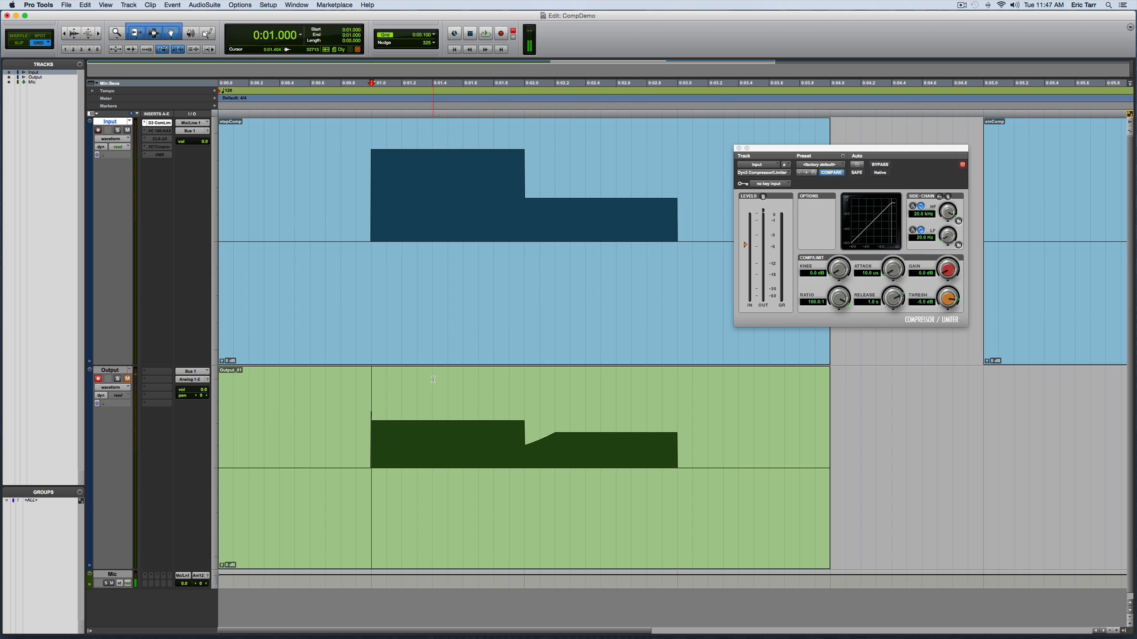
Undo the last stepComp recording and unmute the Output track.
{"action": "key", "text": "super+z"}
{"action": "left_click", "coordinate": [128, 379]}
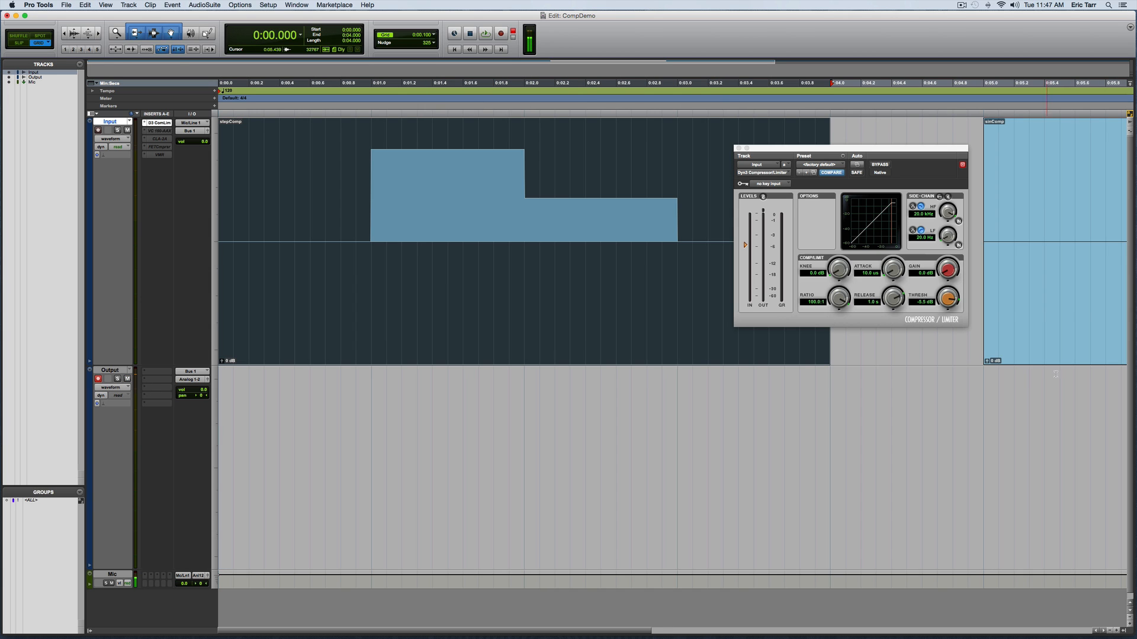
Set the attack time to 300 ms, select the sinComp clip, and record it through the compressor onto the Output track.
{"action": "scroll", "coordinate": [1055, 374], "scroll_direction": "right", "scroll_amount": 10}
{"action": "left_click_drag", "start_coordinate": [900, 270], "coordinate": [899, 253]}
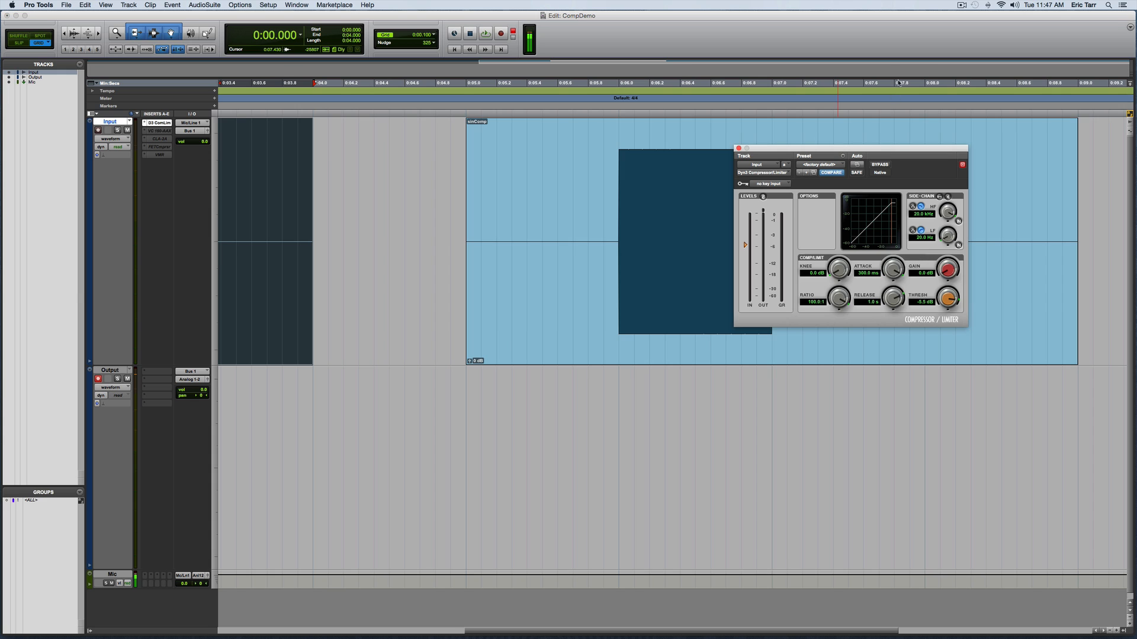
{"action": "left_click", "coordinate": [594, 294]}
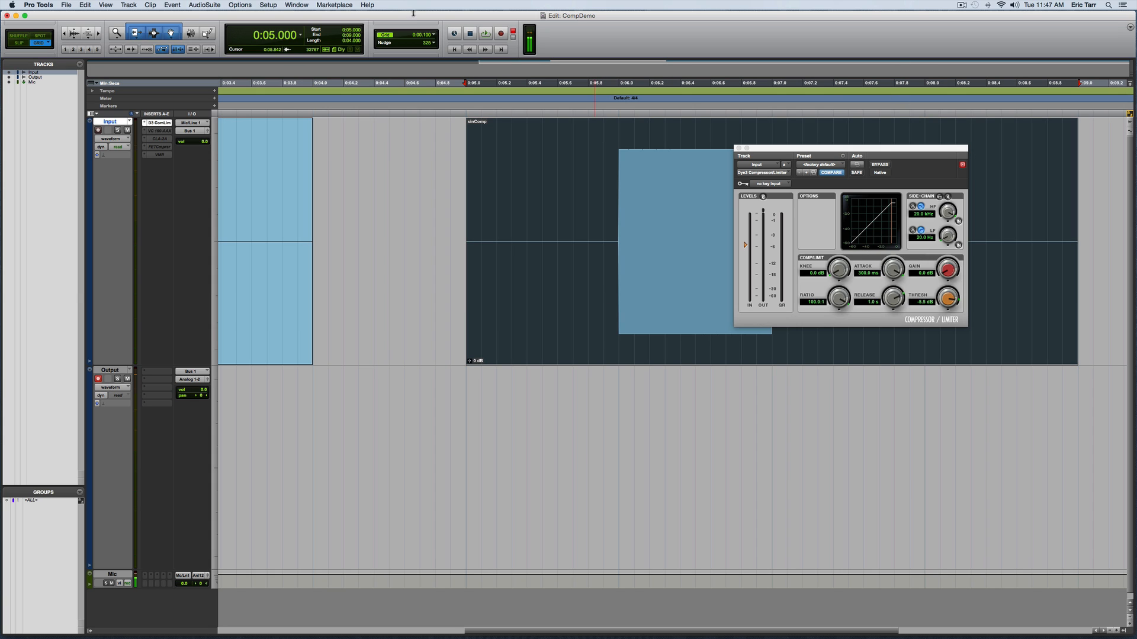
{"action": "left_click", "coordinate": [503, 34]}
{"action": "left_click", "coordinate": [489, 34]}
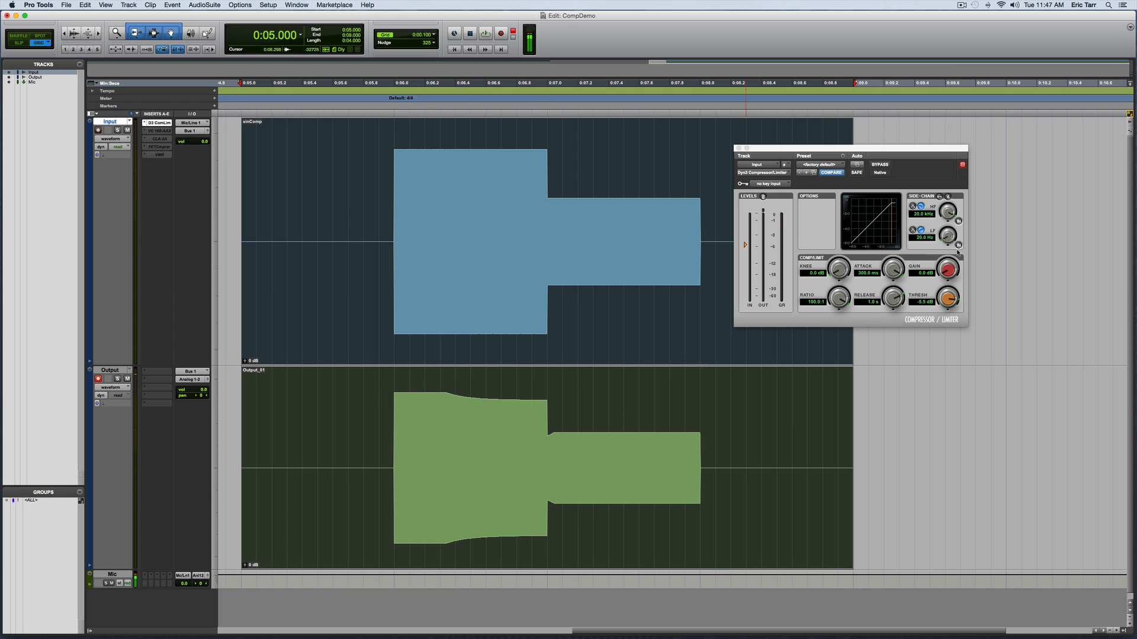
Shorten the attack time to about 10 ms and replace the Output take with a new recording of the sinComp clip.
{"action": "left_click_drag", "start_coordinate": [896, 267], "coordinate": [891, 287]}
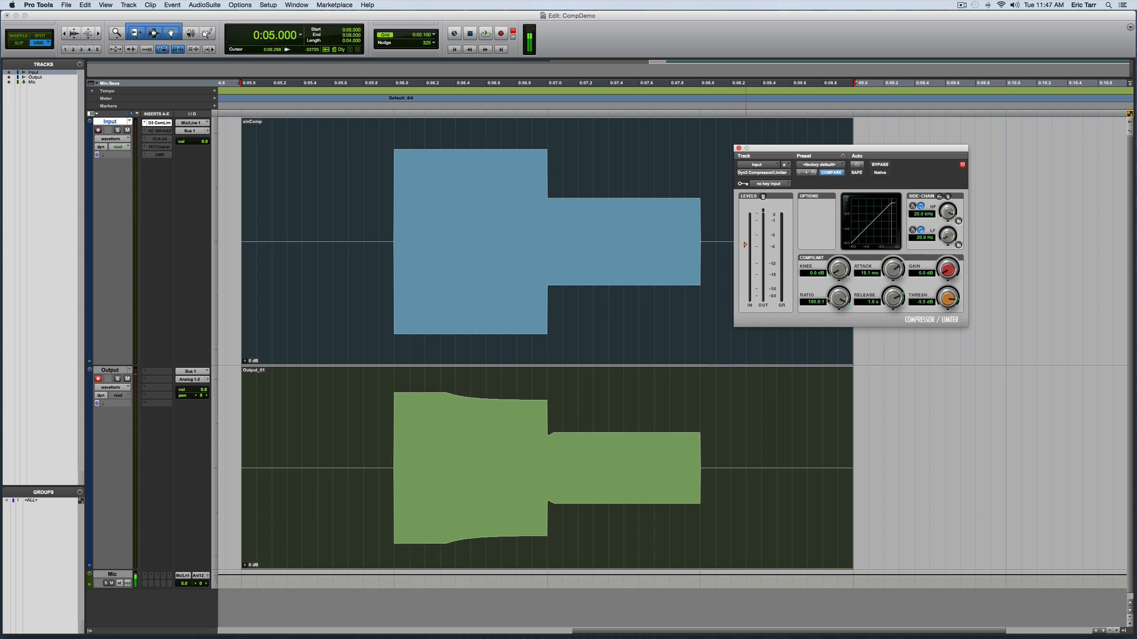
{"action": "key", "text": "super+z"}
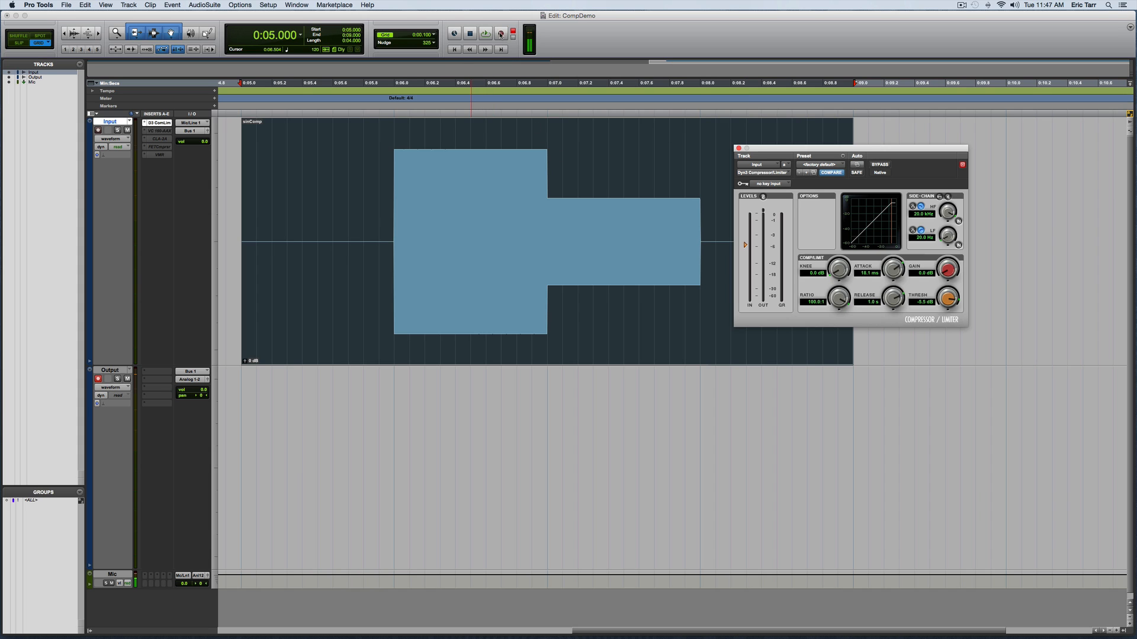
{"action": "left_click", "coordinate": [501, 33]}
{"action": "left_click", "coordinate": [485, 34]}
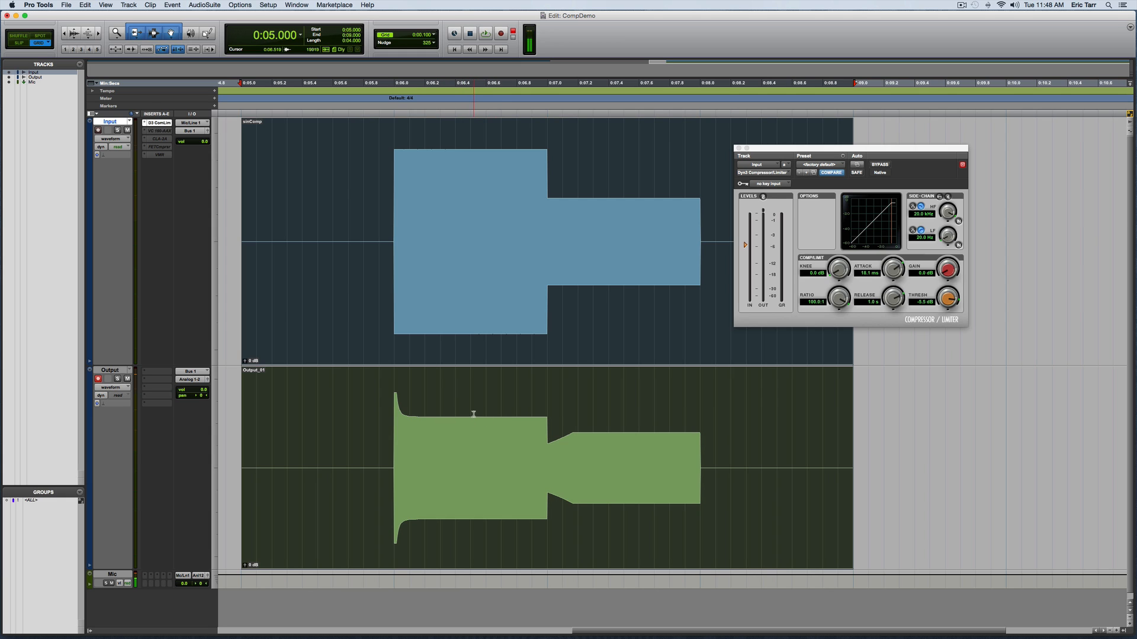
Undo the last Output take, lower the compressor ratio to about 10:1, and record the sinComp clip again.
{"action": "key", "text": "super+z"}
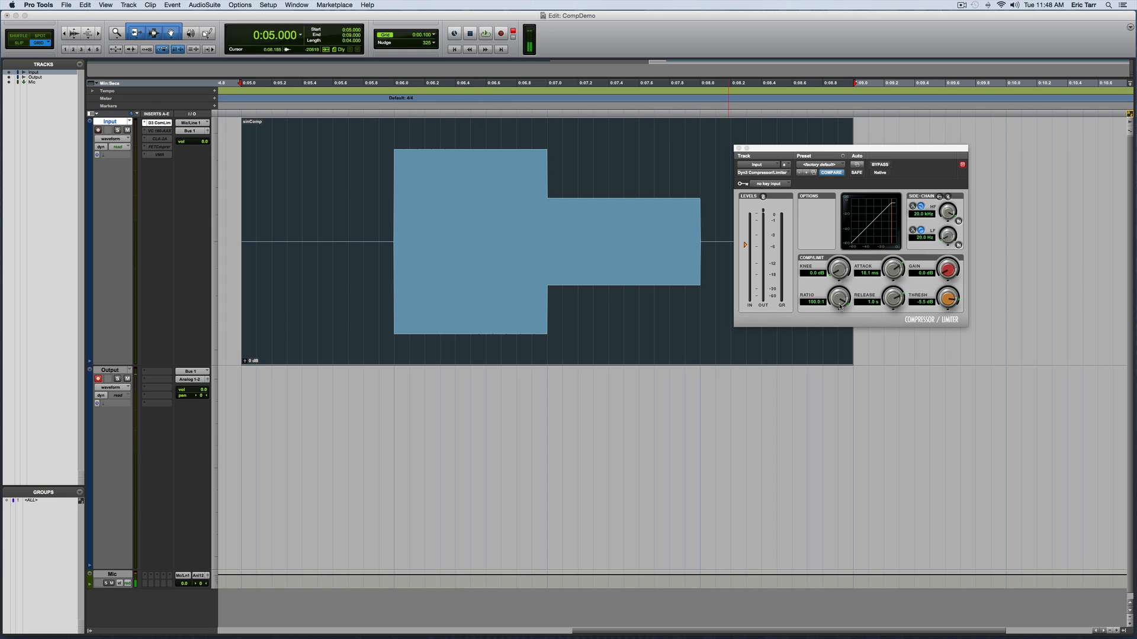
{"action": "left_click_drag", "start_coordinate": [840, 299], "coordinate": [838, 338]}
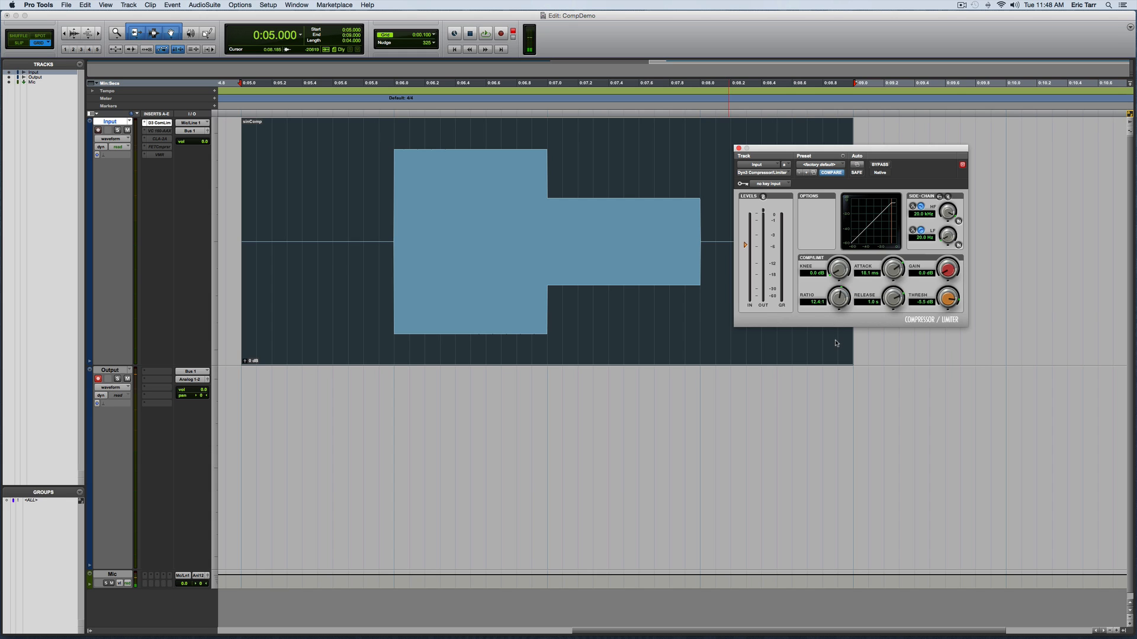
{"action": "left_click", "coordinate": [484, 34]}
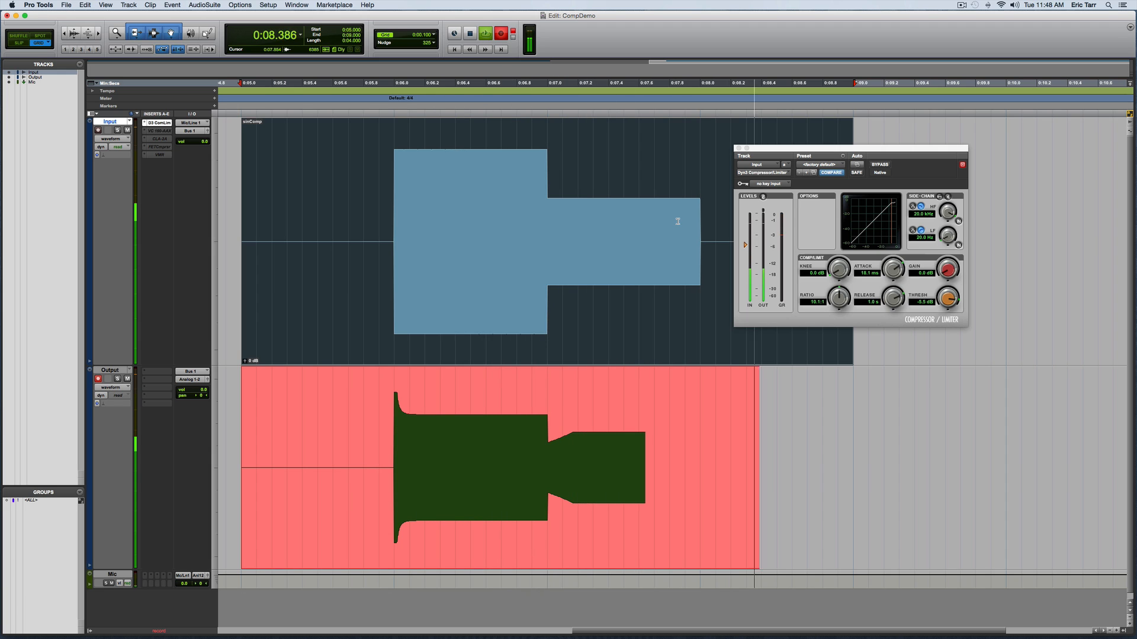
{"action": "key", "text": "space"}
Replace the Output take with a new recording of the sinComp clip at a ratio of 3.2:1.
{"action": "key", "text": "super+z"}
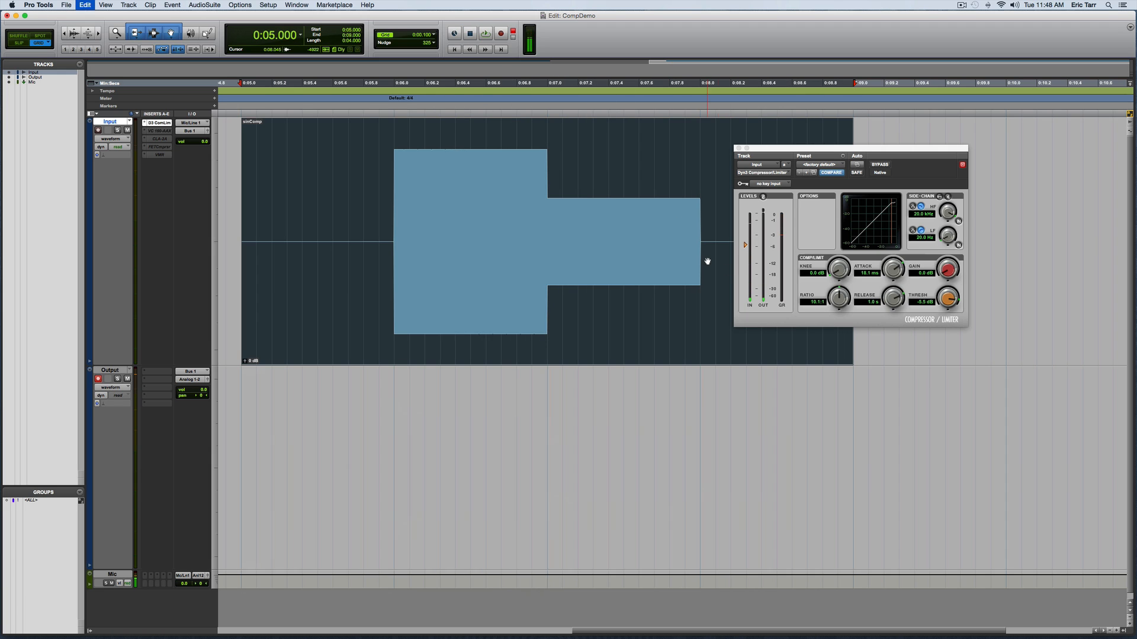
{"action": "left_click_drag", "start_coordinate": [838, 297], "coordinate": [832, 317]}
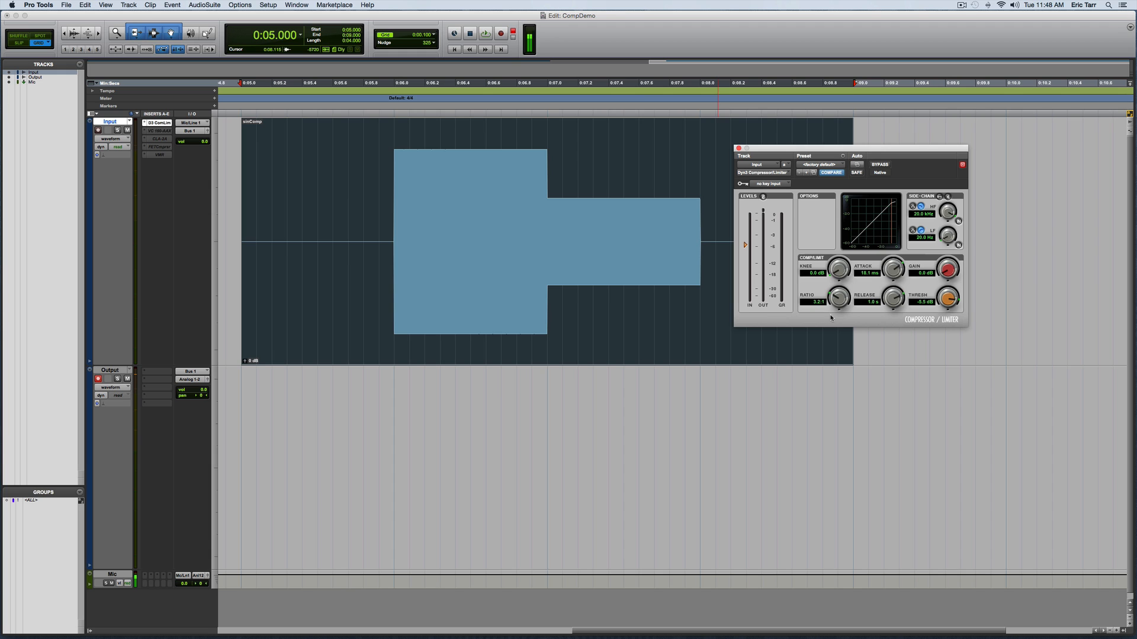
{"action": "left_click", "coordinate": [500, 34]}
{"action": "left_click", "coordinate": [486, 34]}
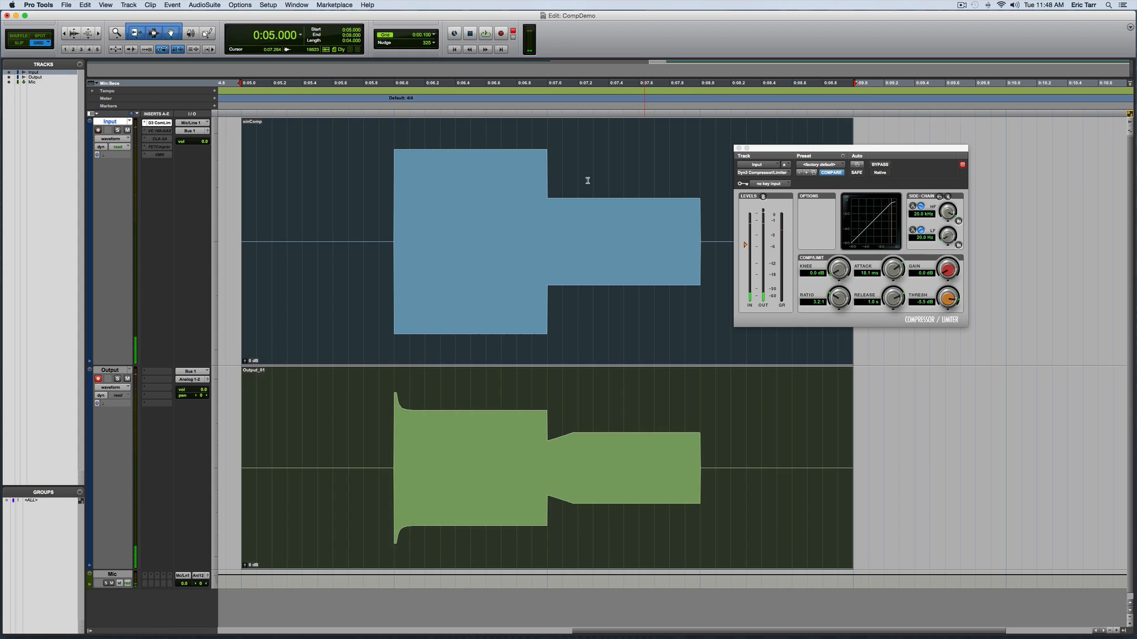
Undo the Output take, reduce the ratio to 1.5:1, and record the sinComp clip onto the Output track.
{"action": "key", "text": "super+z"}
{"action": "left_click_drag", "start_coordinate": [843, 299], "coordinate": [840, 307]}
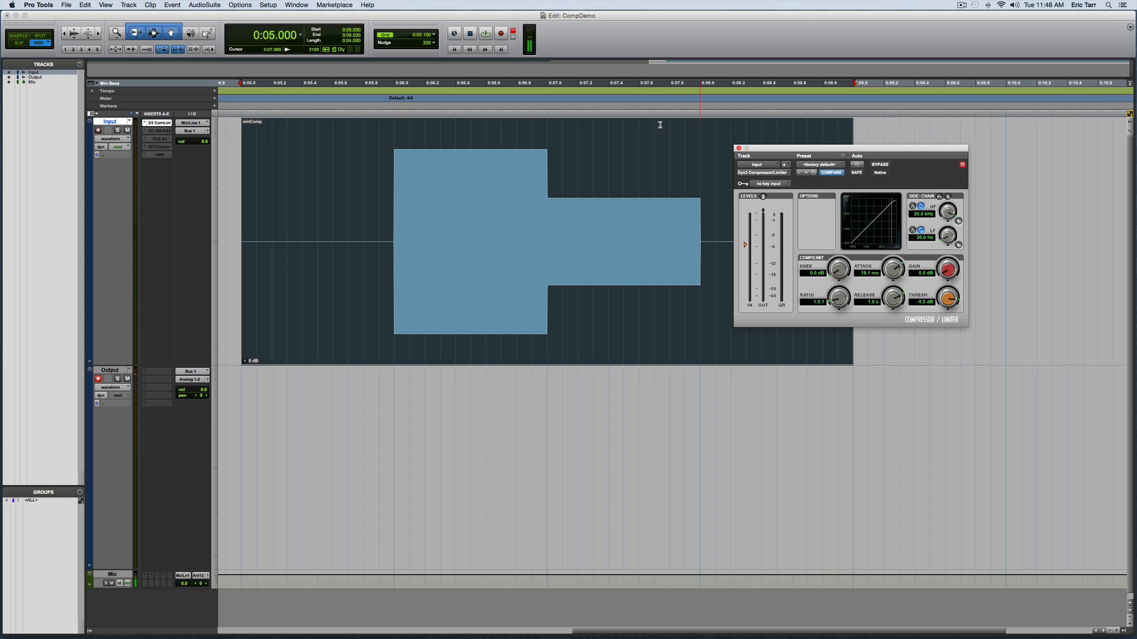
{"action": "left_click", "coordinate": [501, 34]}
{"action": "left_click", "coordinate": [485, 33]}
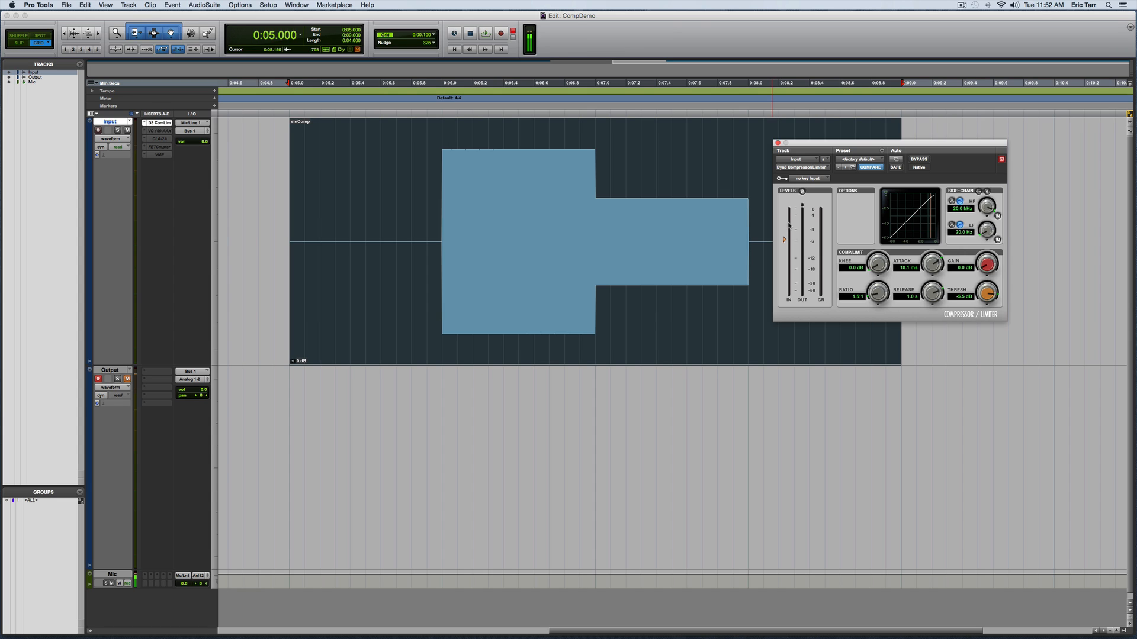
Deactivate the Dyn3 Compressor/Limiter on the Input track, then activate and open the VC 160 insert instead.
{"action": "left_click", "coordinate": [778, 144]}
{"action": "right_click", "coordinate": [165, 124]}
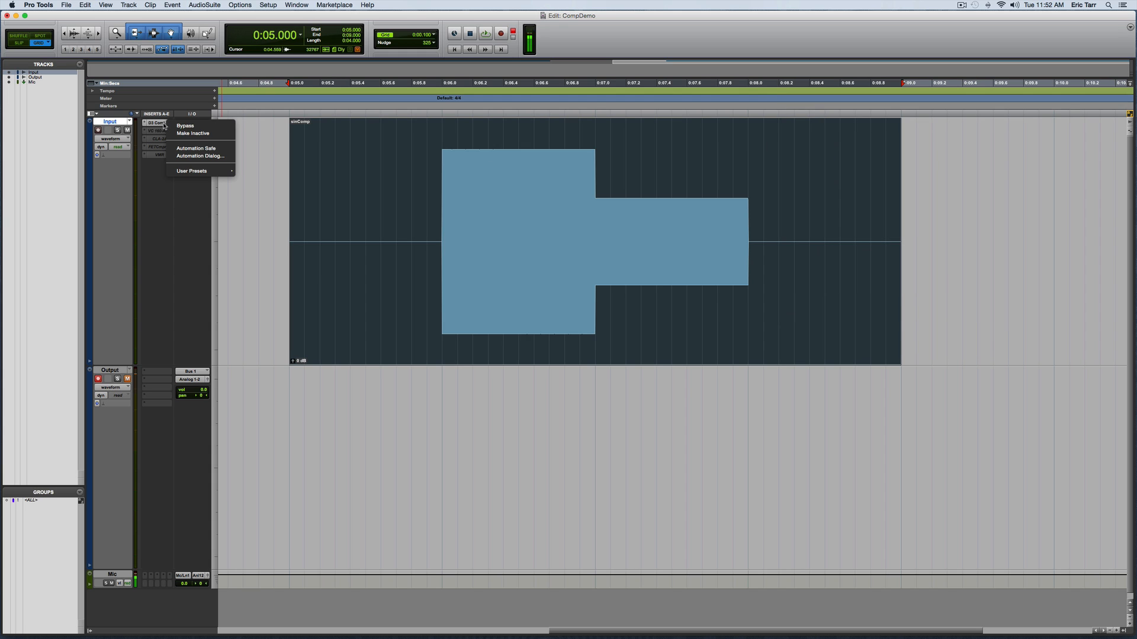
{"action": "left_click", "coordinate": [176, 133]}
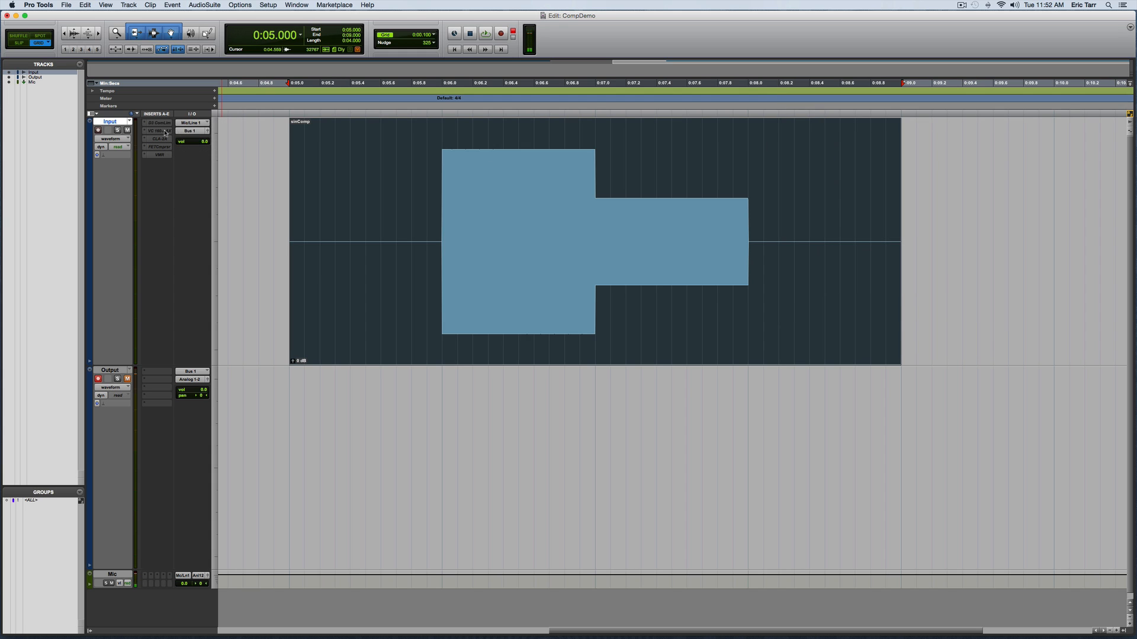
{"action": "right_click", "coordinate": [166, 131]}
{"action": "left_click", "coordinate": [182, 141]}
{"action": "left_click", "coordinate": [162, 132]}
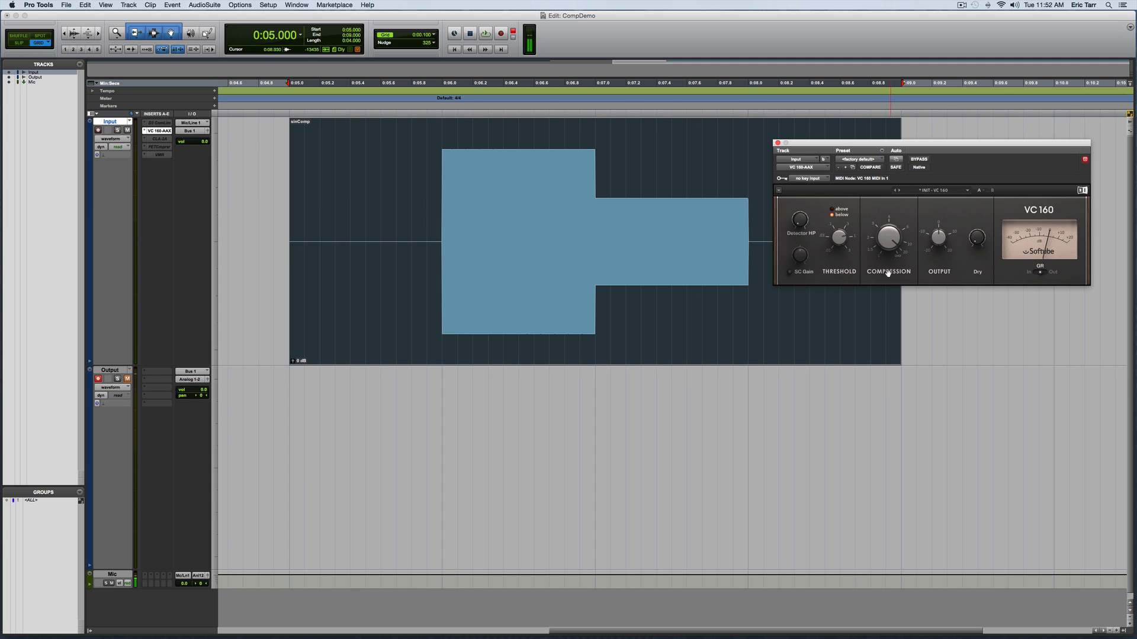
Set the VC 160 threshold to 786 mV, unmute the Output track, and record the sinComp clip through the compressor.
{"action": "left_click_drag", "start_coordinate": [844, 242], "coordinate": [840, 237]}
{"action": "mouse_move", "coordinate": [893, 238]}
{"action": "left_click", "coordinate": [128, 381]}
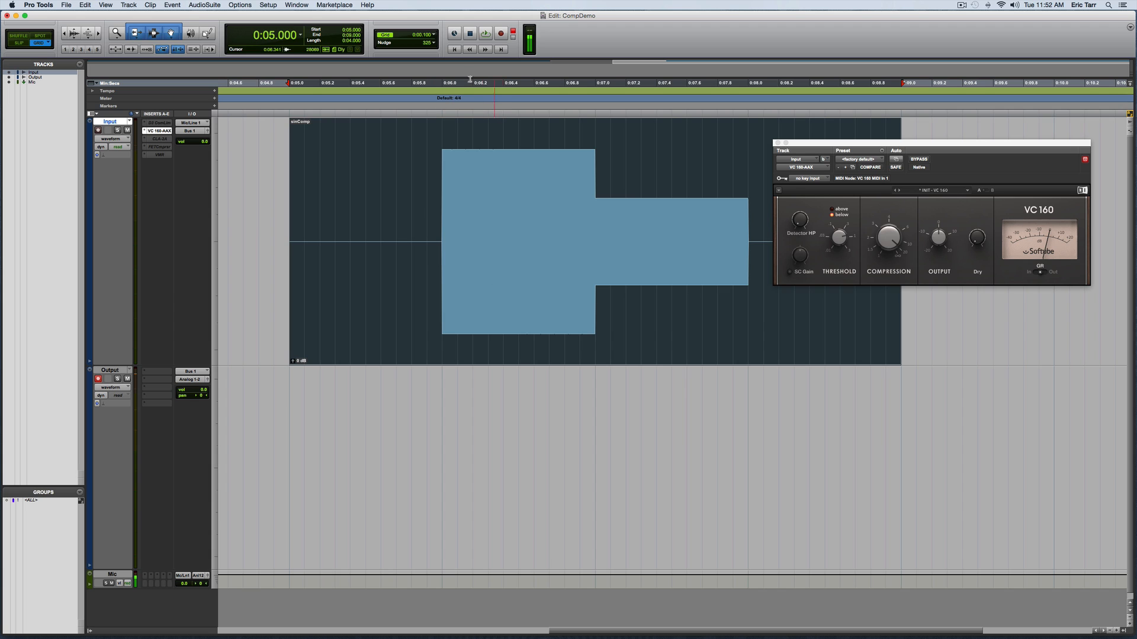
{"action": "left_click", "coordinate": [486, 34]}
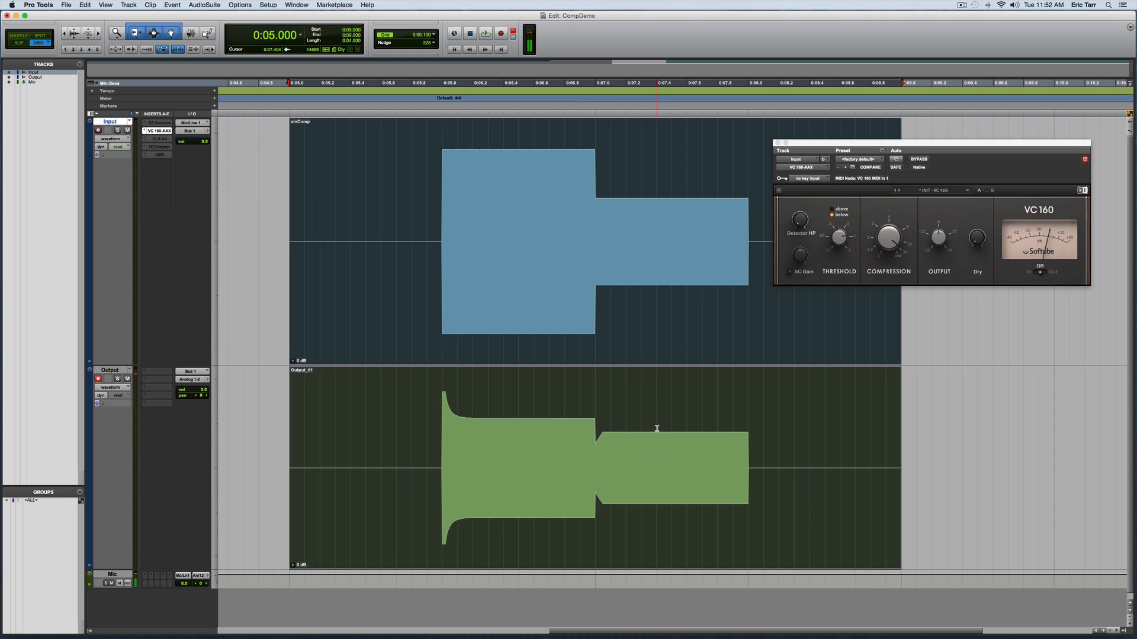
Lower the VC 160 compression to 3.4 and replace the Output take with a new recording of the sinComp clip.
{"action": "left_click_drag", "start_coordinate": [888, 242], "coordinate": [888, 232]}
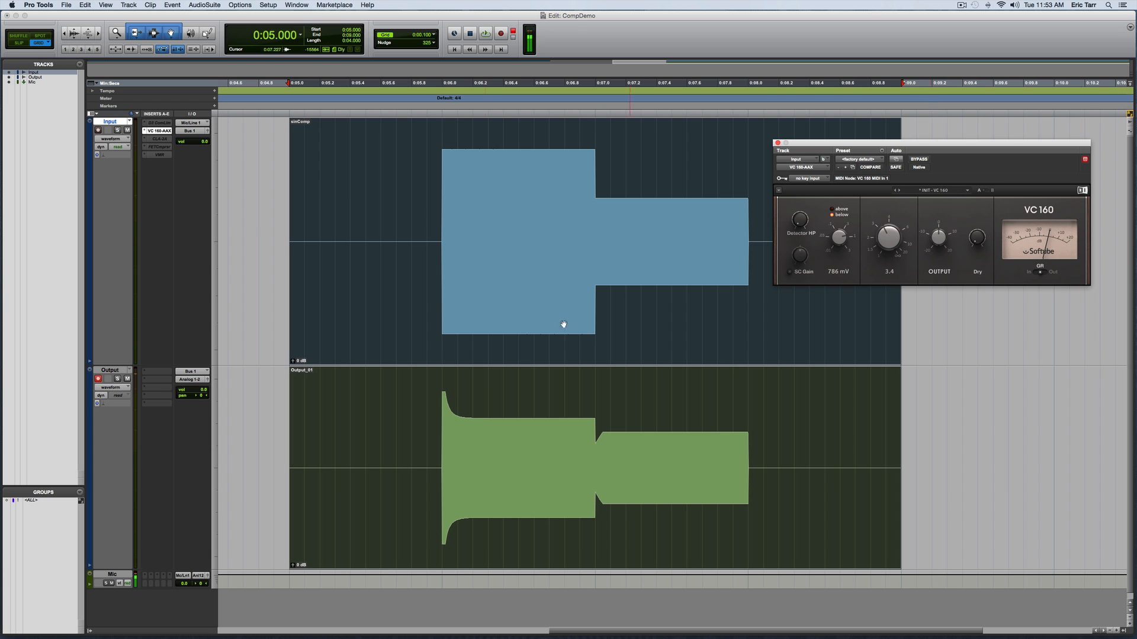
{"action": "key", "text": "super+z"}
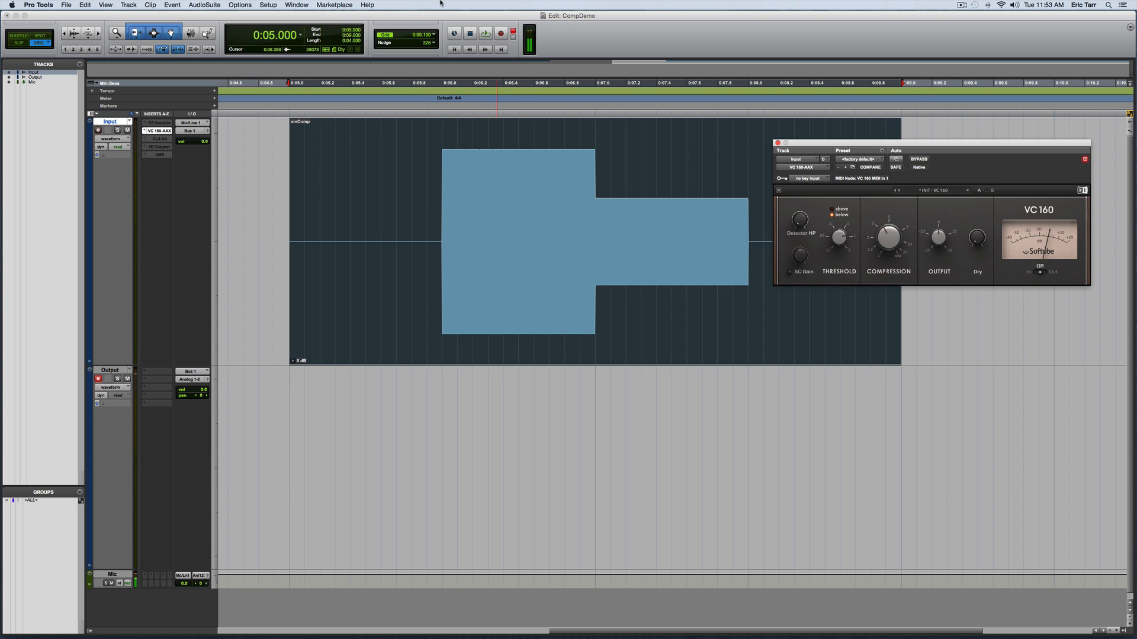
{"action": "left_click", "coordinate": [498, 33]}
{"action": "key", "text": "space"}
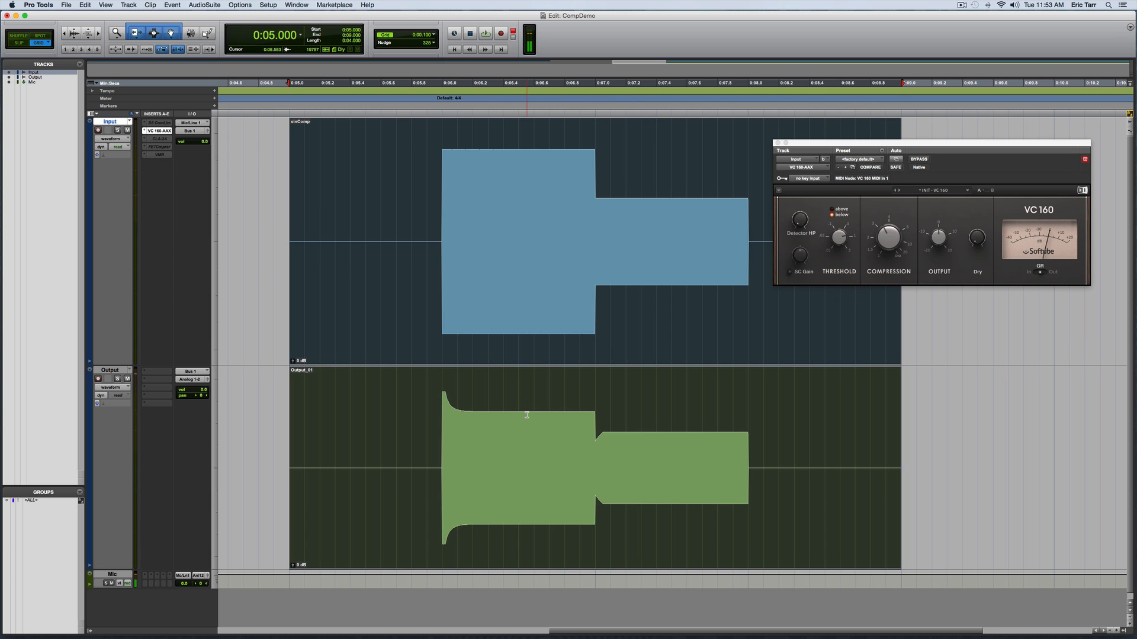
{"action": "mouse_move", "coordinate": [847, 248]}
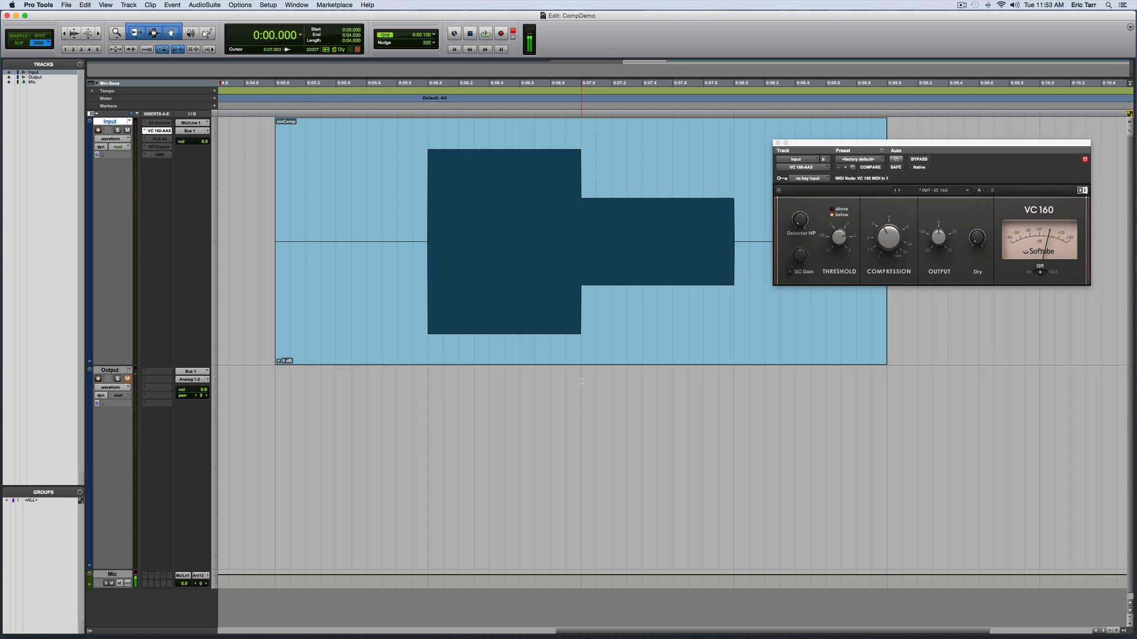
Close and deactivate the VC 160 on the Input track, then activate and open the CLA-2A insert.
{"action": "left_click", "coordinate": [778, 143]}
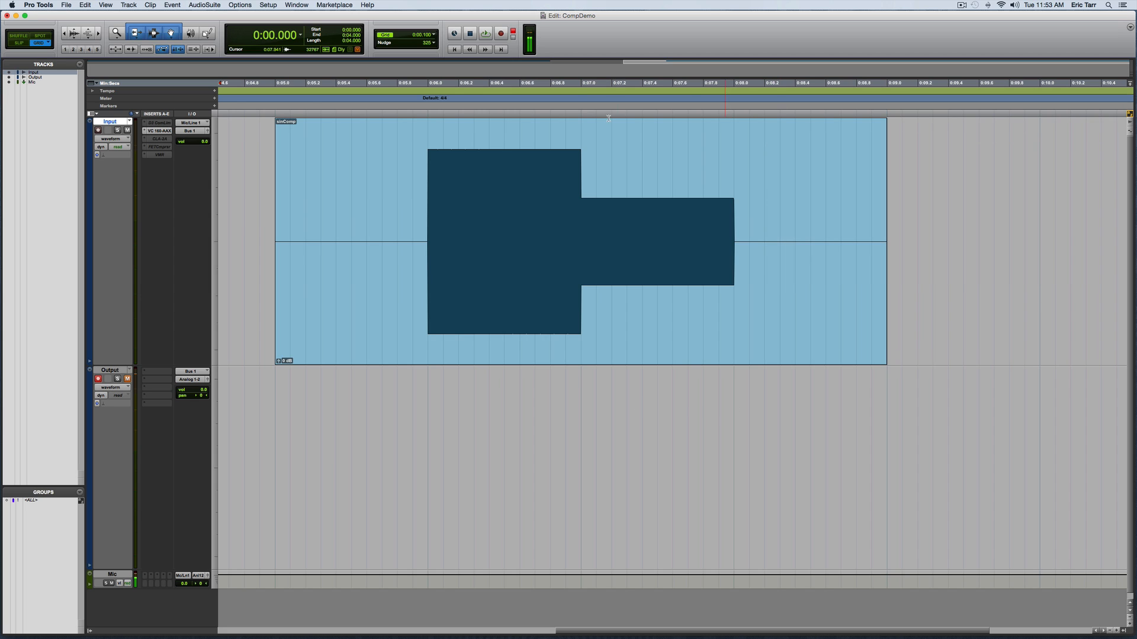
{"action": "right_click", "coordinate": [165, 131]}
{"action": "left_click", "coordinate": [177, 142]}
{"action": "right_click", "coordinate": [157, 138]}
{"action": "left_click", "coordinate": [168, 149]}
{"action": "left_click", "coordinate": [168, 140]}
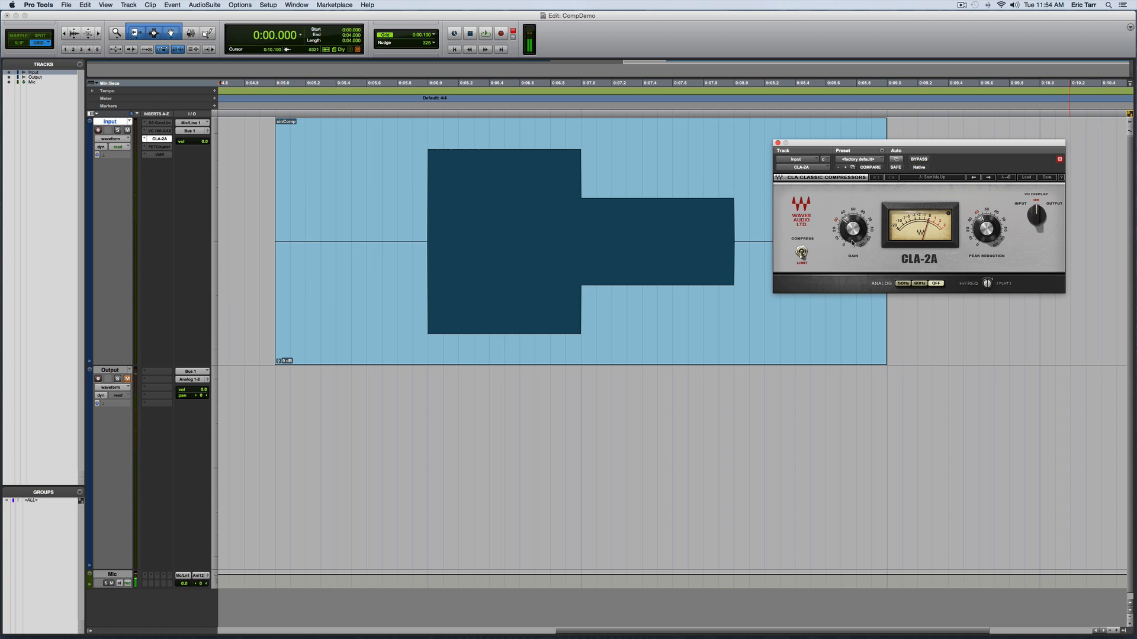
Record the sinComp clip through the CLA-2A in Compress mode onto the Output track.
{"action": "mouse_move", "coordinate": [857, 239]}
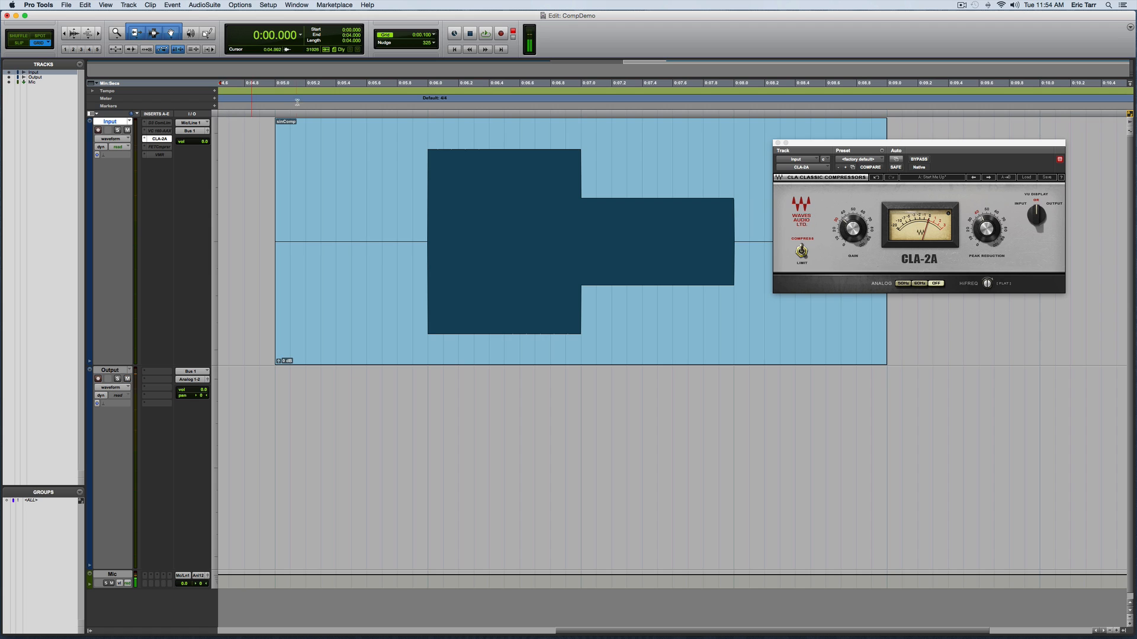
{"action": "left_click", "coordinate": [500, 33]}
{"action": "left_click", "coordinate": [485, 352]}
{"action": "left_click", "coordinate": [487, 33]}
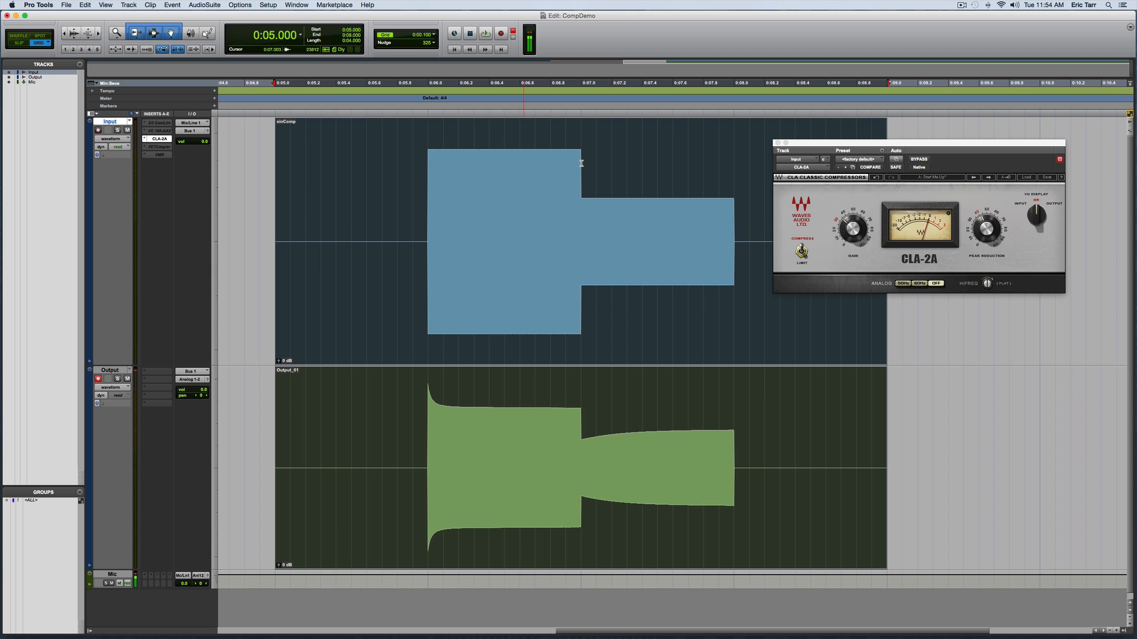
Examine the CLA-2A recording's onset at 0:06.000 in fine detail to judge the shape of its attack.
{"action": "left_click", "coordinate": [431, 401]}
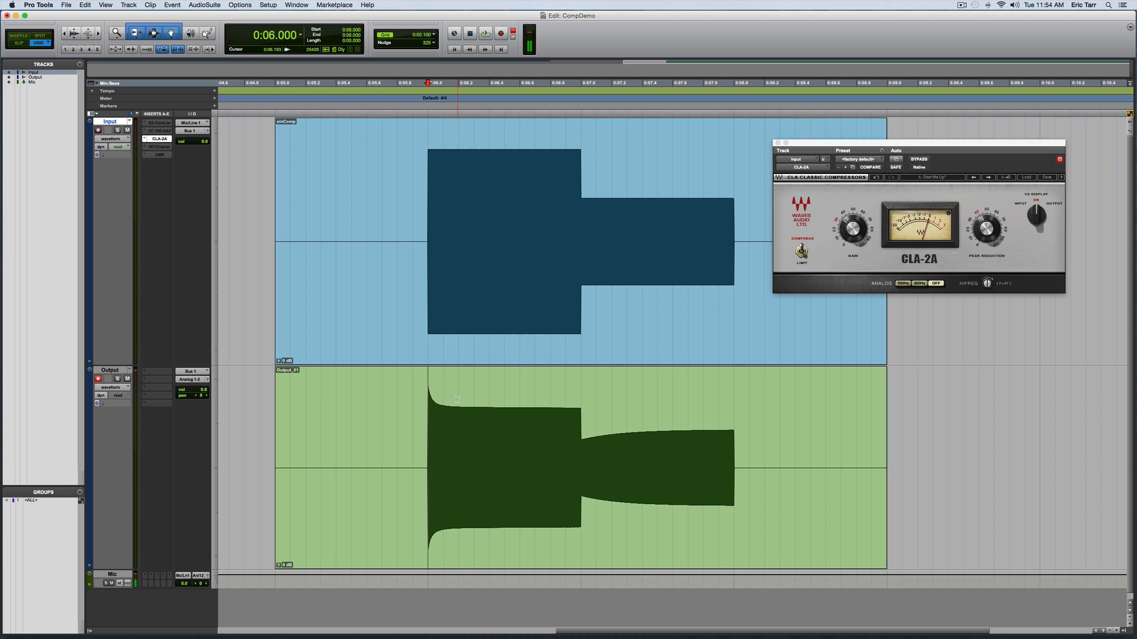
{"action": "key", "text": "t"}
{"action": "key", "text": "t"}
{"action": "key", "text": "t"}
{"action": "key", "text": "t"}
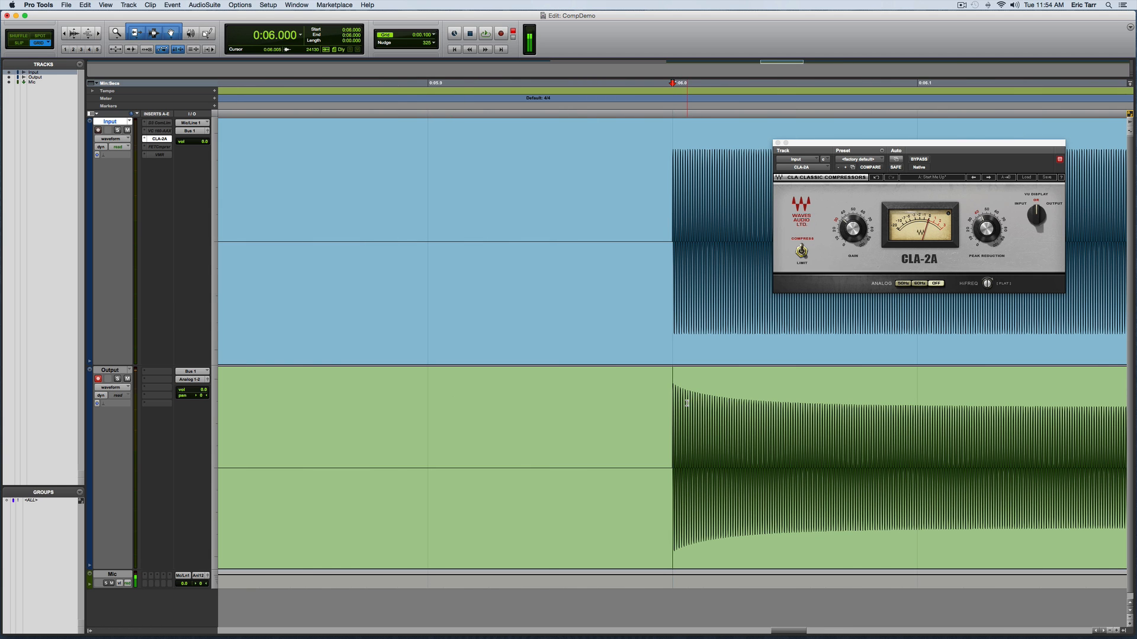
{"action": "key", "text": "t"}
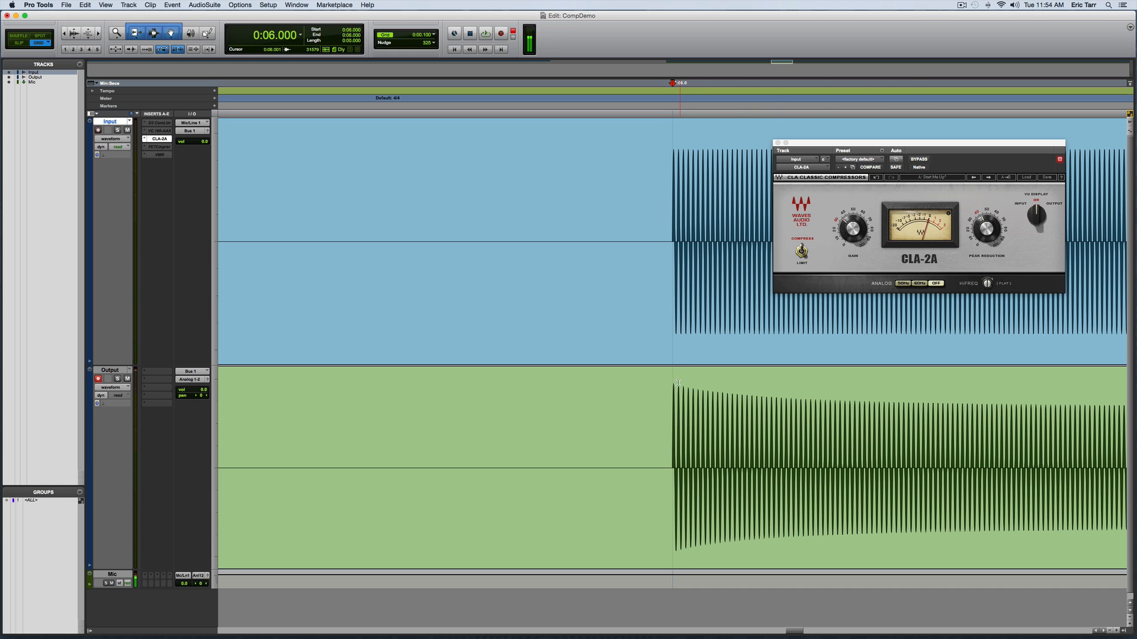
{"action": "key", "text": "r"}
{"action": "key", "text": "r"}
{"action": "key", "text": "r"}
{"action": "key", "text": "r"}
{"action": "key", "text": "r"}
{"action": "key", "text": "r"}
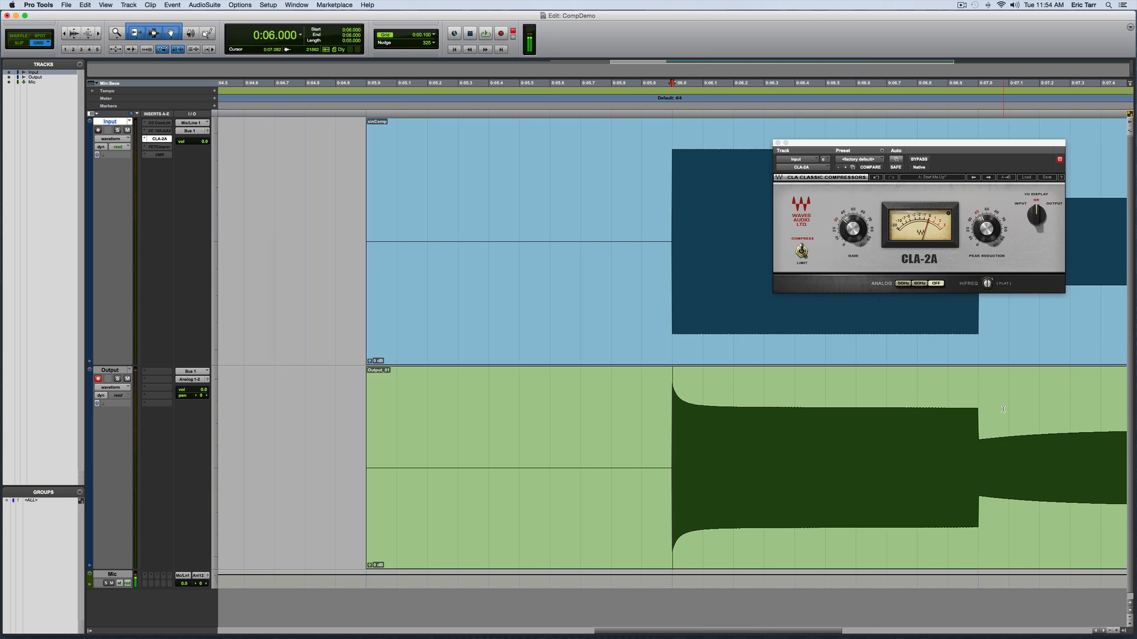
Examine the CLA-2A recording around the level drop at 0:07.000 to judge the shape of its release.
{"action": "left_click", "coordinate": [749, 438]}
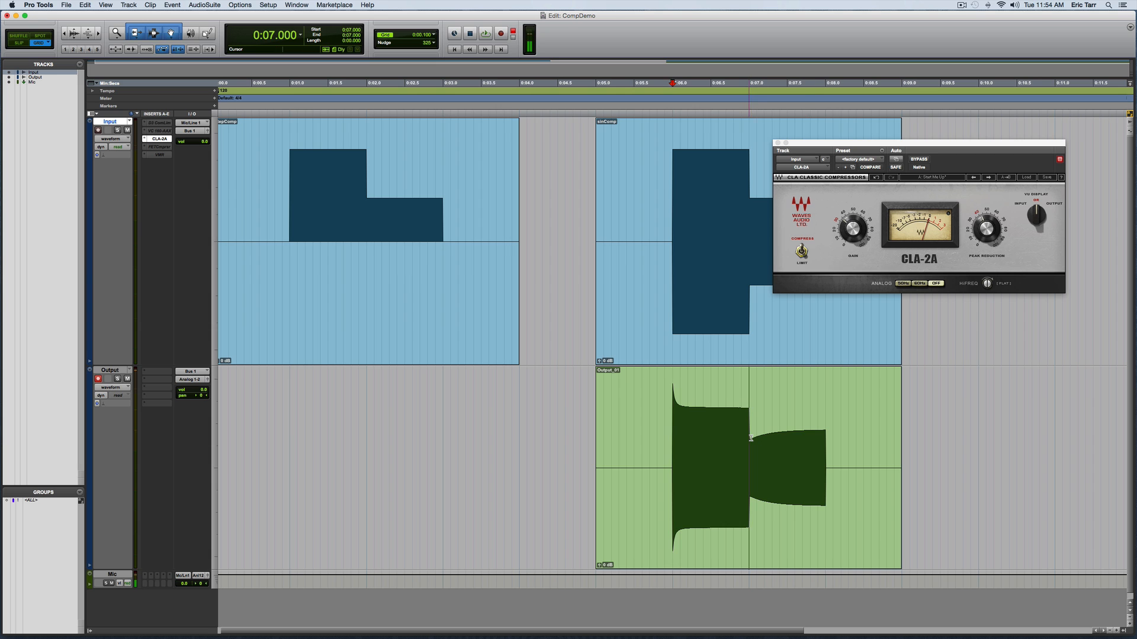
{"action": "key", "text": "t"}
{"action": "key", "text": "t"}
{"action": "key", "text": "t"}
{"action": "key", "text": "t"}
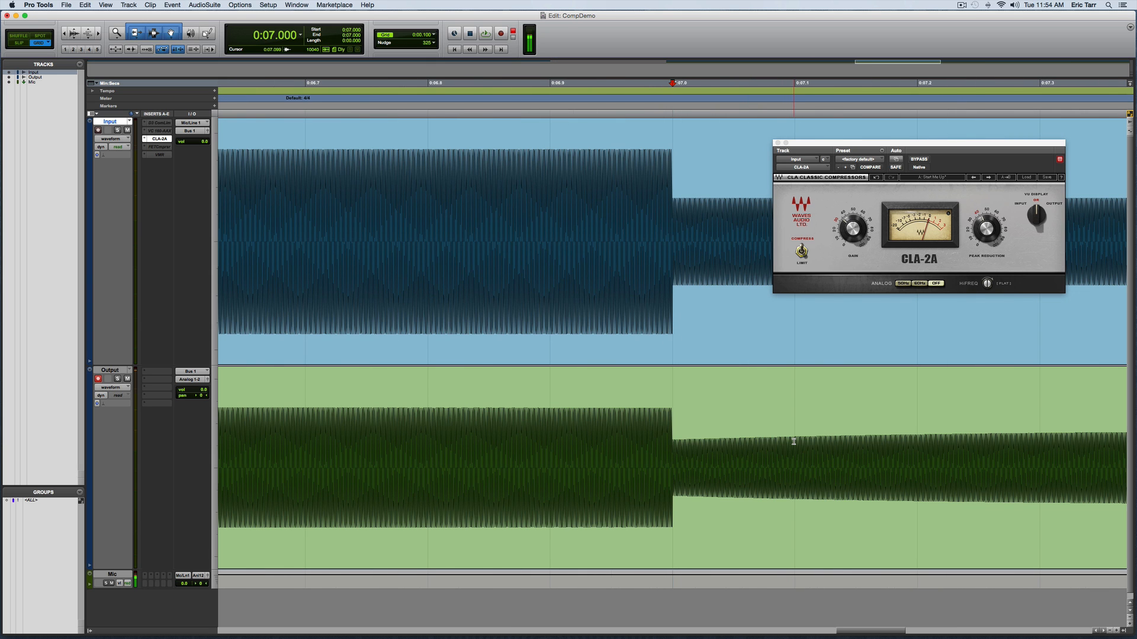
{"action": "key", "text": "r"}
{"action": "key", "text": "r"}
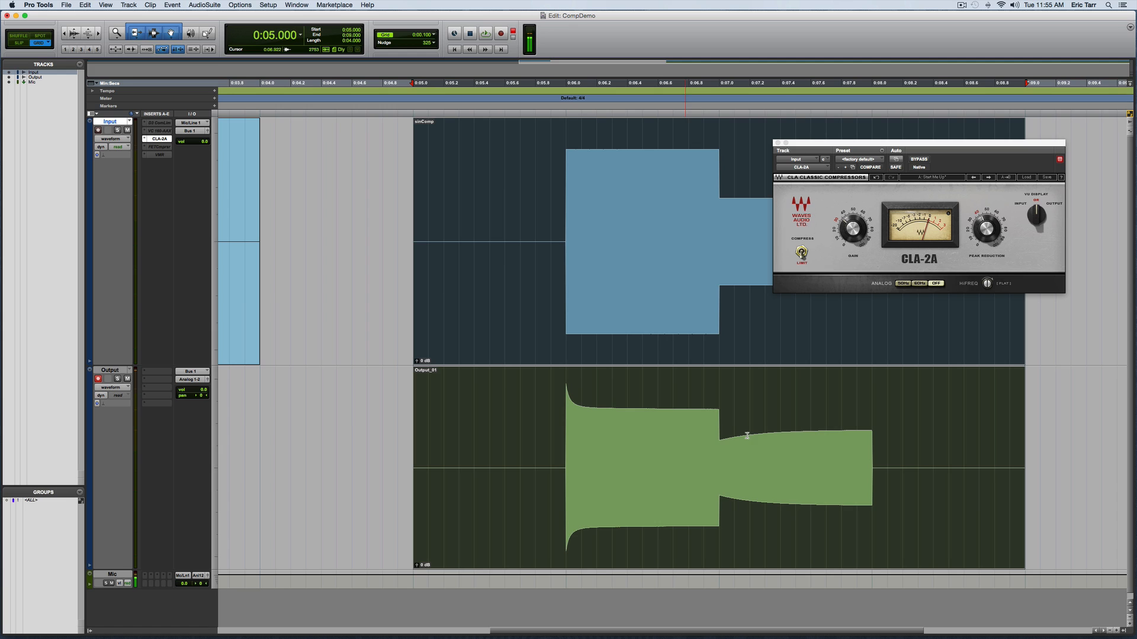
Deactivate the CLA-2A, activate and open the FET Compressor on the Input track, and move its window off the waveforms.
{"action": "left_click", "coordinate": [778, 144]}
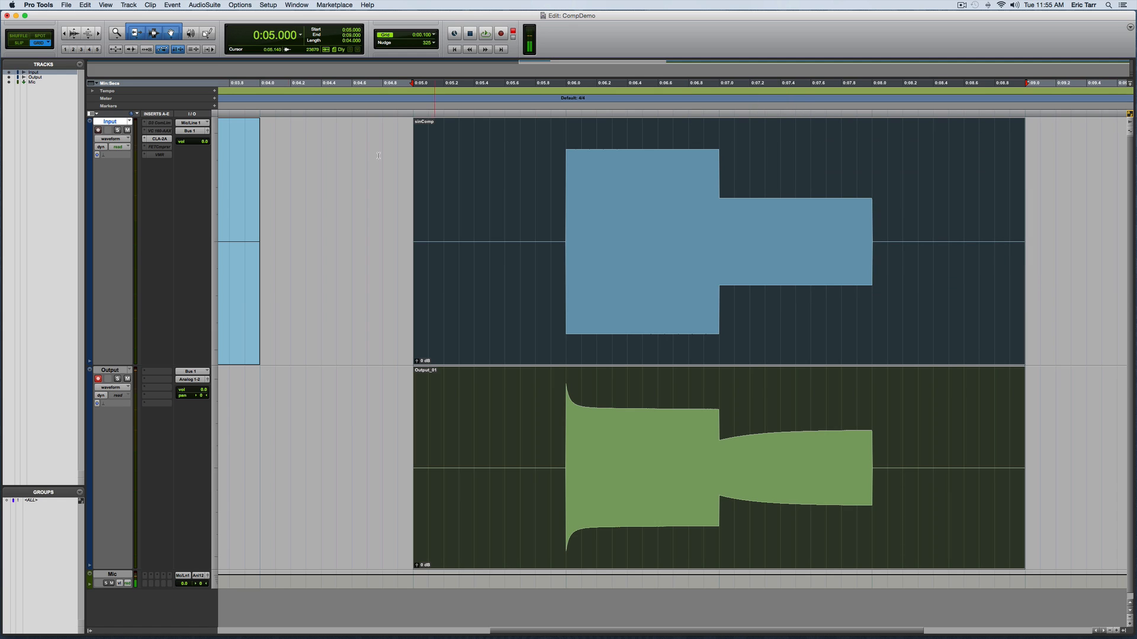
{"action": "right_click", "coordinate": [166, 140]}
{"action": "left_click", "coordinate": [176, 150]}
{"action": "right_click", "coordinate": [162, 148]}
{"action": "left_click", "coordinate": [178, 158]}
{"action": "left_click", "coordinate": [167, 147]}
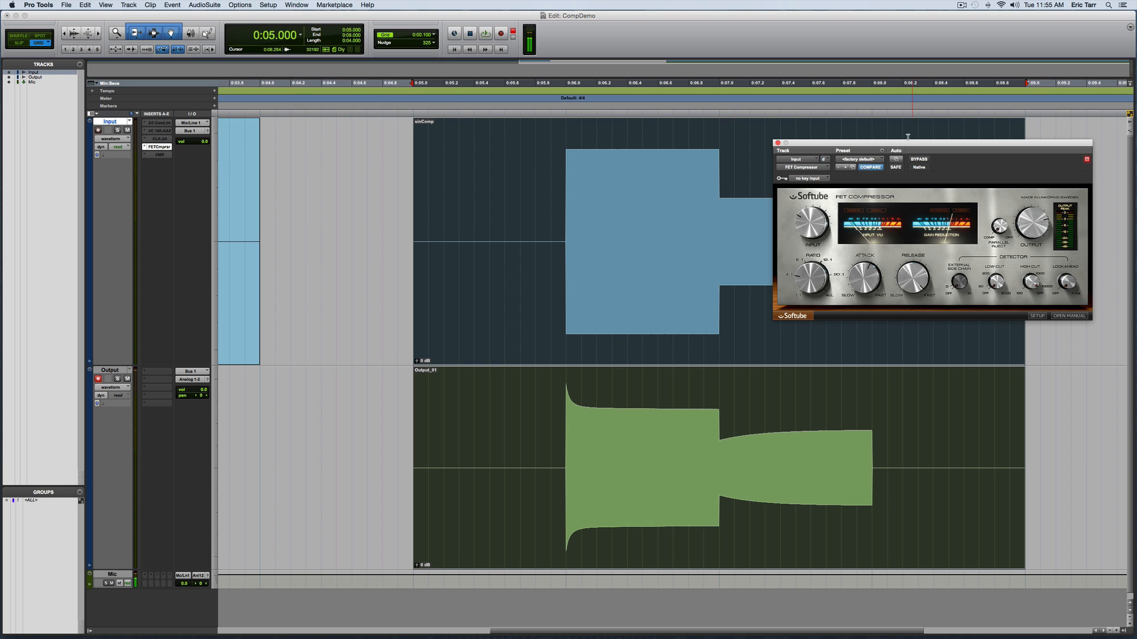
{"action": "left_click_drag", "start_coordinate": [904, 144], "coordinate": [929, 105]}
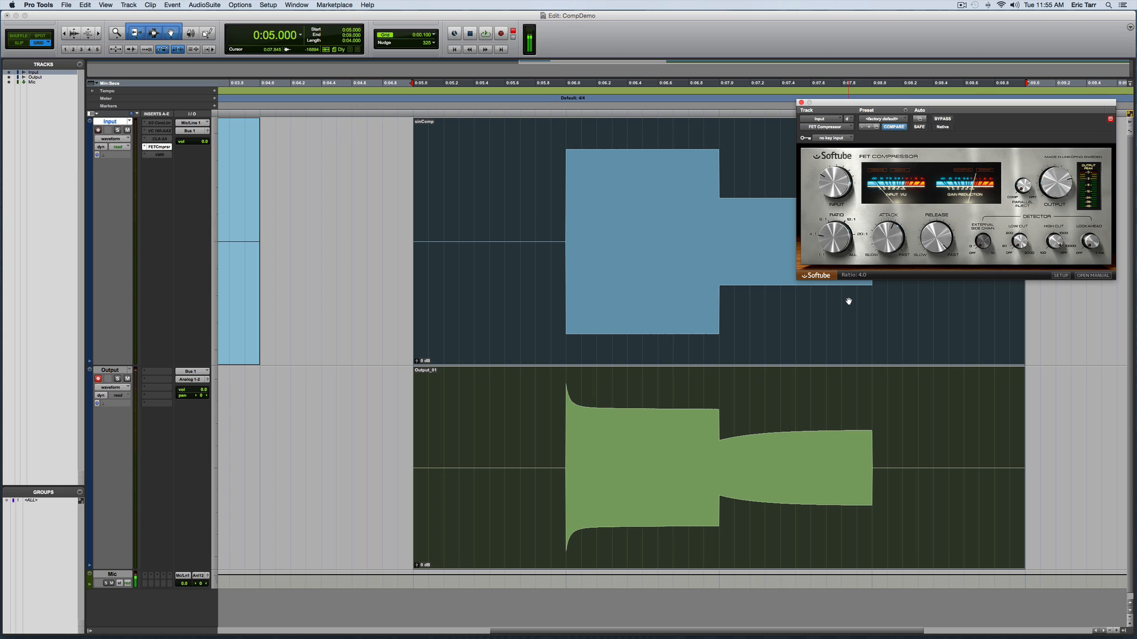
Undo the last Output take, turn the FET Compressor's attack toward Fast, and record the sinComp clip through it.
{"action": "key", "text": "super+z"}
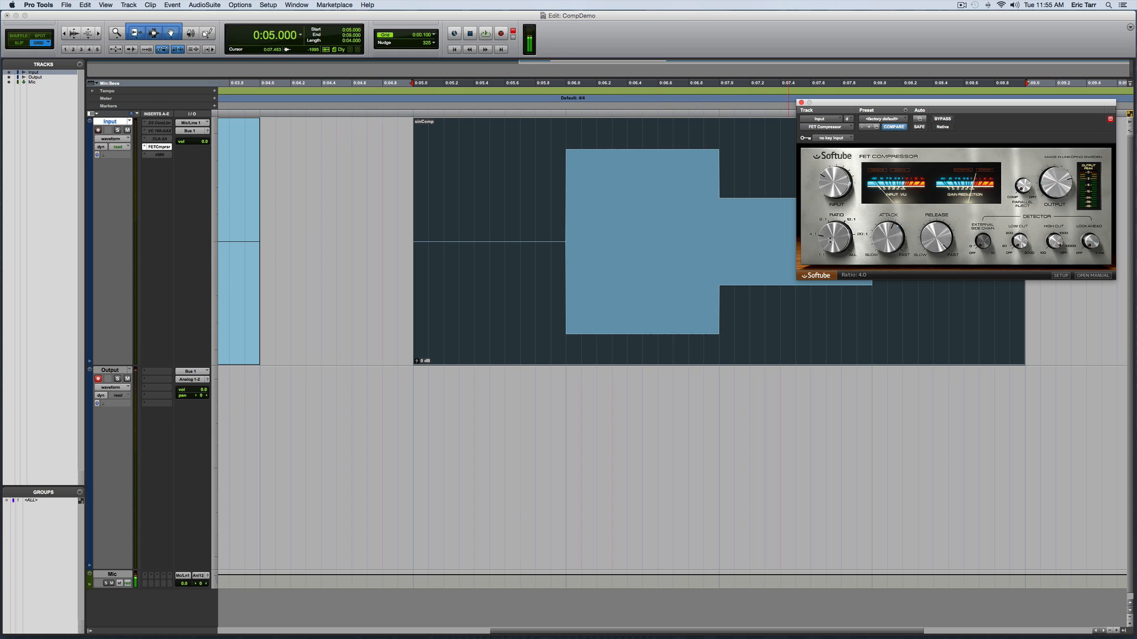
{"action": "left_click_drag", "start_coordinate": [893, 237], "coordinate": [905, 25]}
{"action": "scroll", "coordinate": [683, 156], "scroll_direction": "right", "scroll_amount": 5}
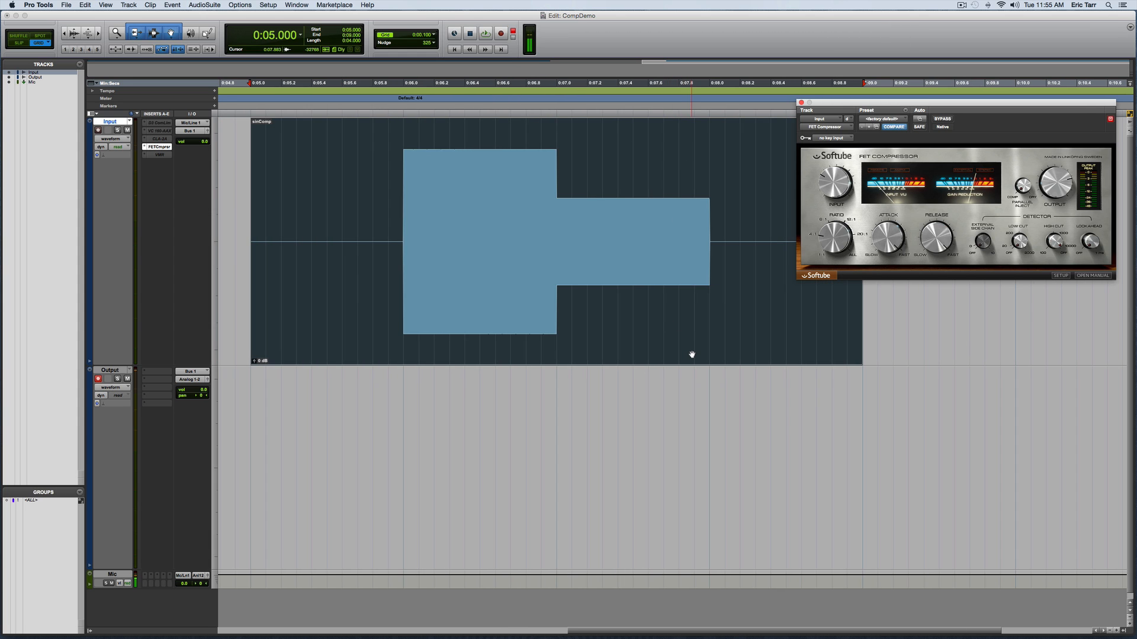
{"action": "left_click", "coordinate": [498, 33]}
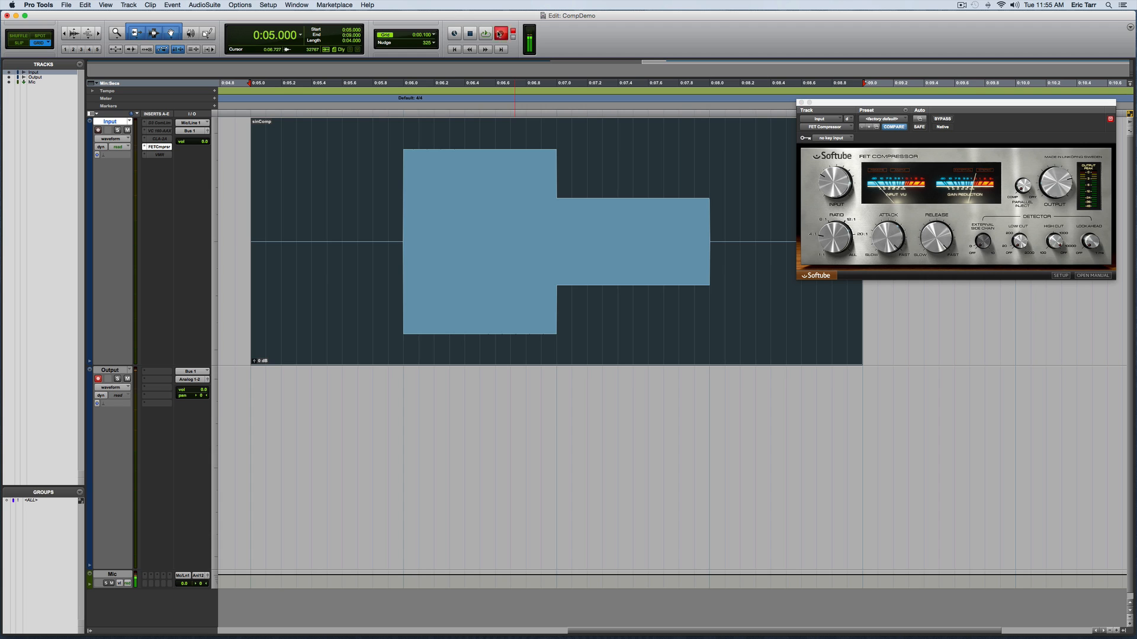
{"action": "left_click", "coordinate": [486, 34]}
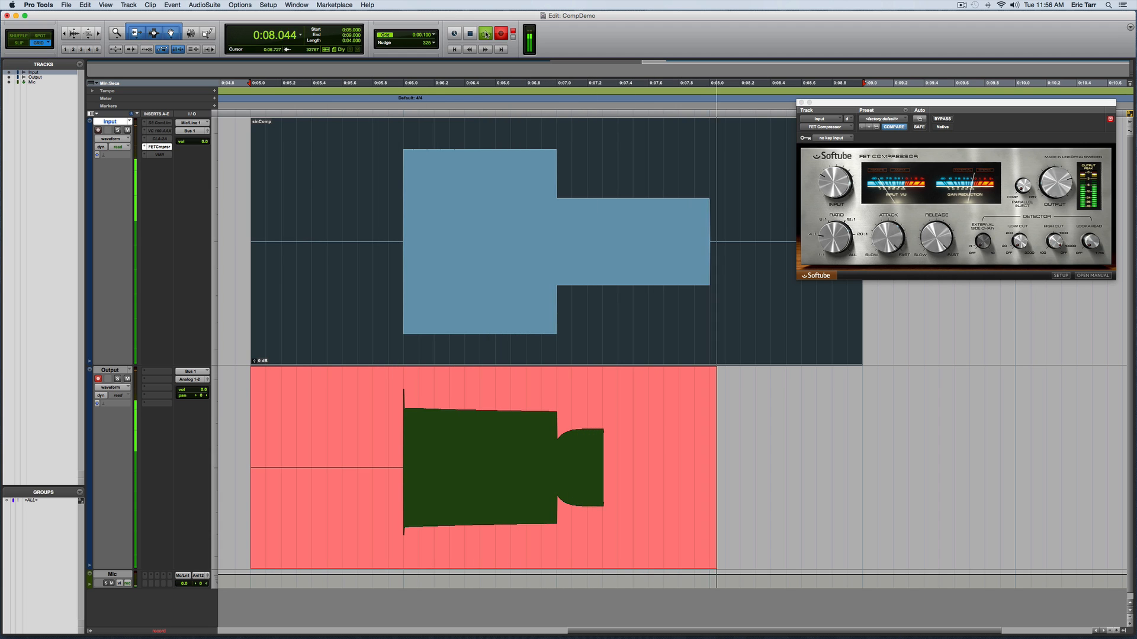
Examine the FET Compressor recording's onset at 0:06.000 down to single wave cycles to judge its fast attack.
{"action": "key", "text": "space"}
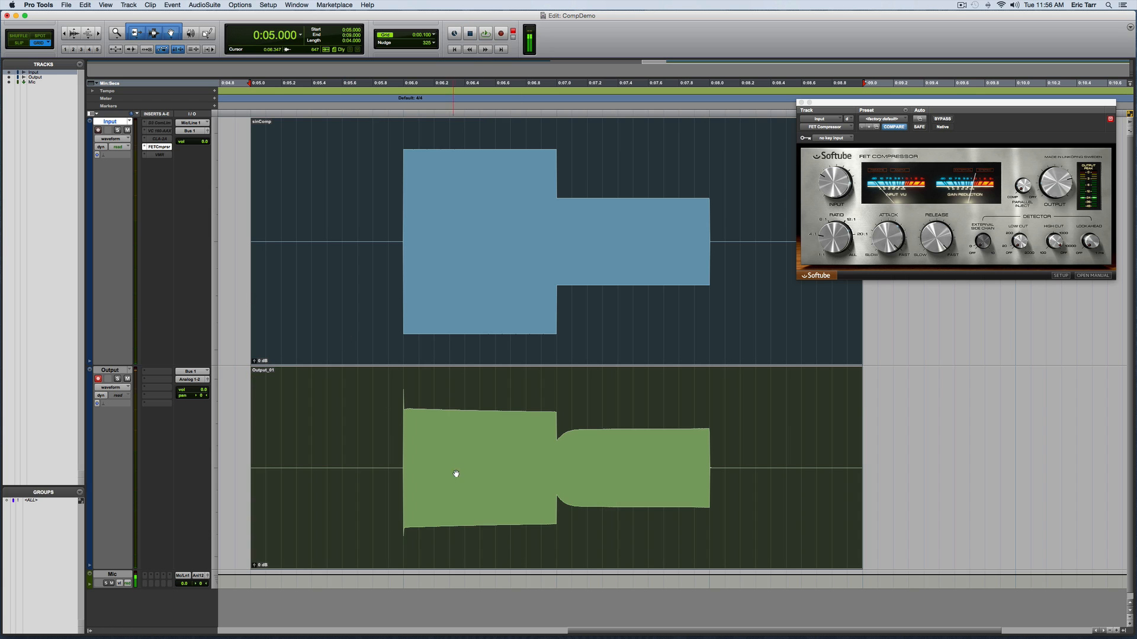
{"action": "left_click", "coordinate": [400, 401]}
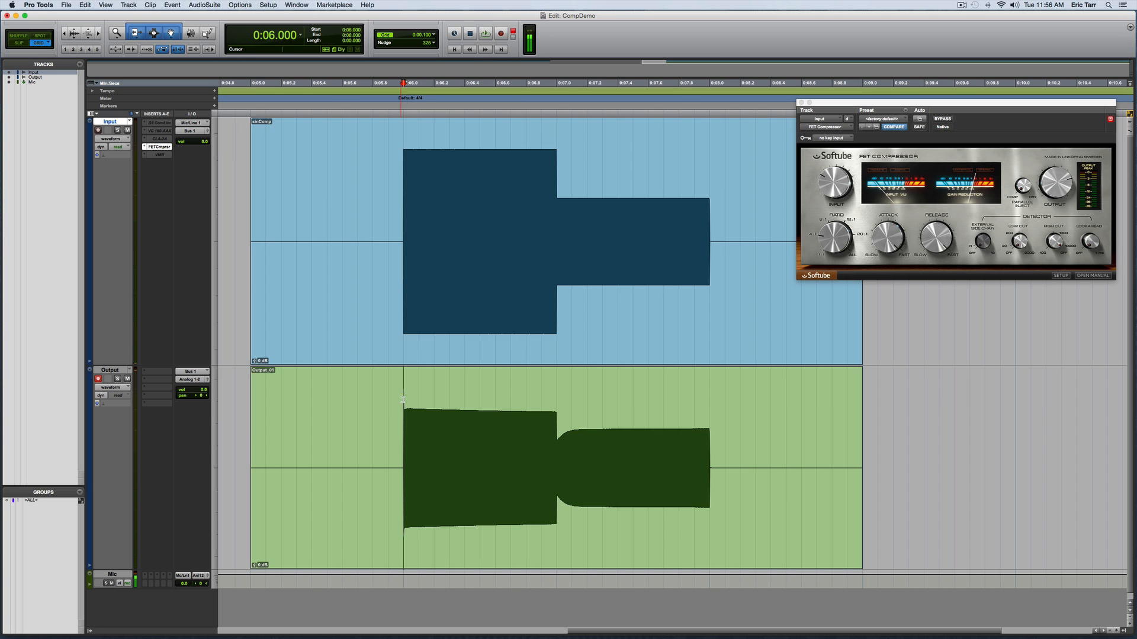
{"action": "key", "text": "t"}
{"action": "key", "text": "t"}
{"action": "key", "text": "t"}
{"action": "key", "text": "t"}
{"action": "key", "text": "t"}
{"action": "key", "text": "t"}
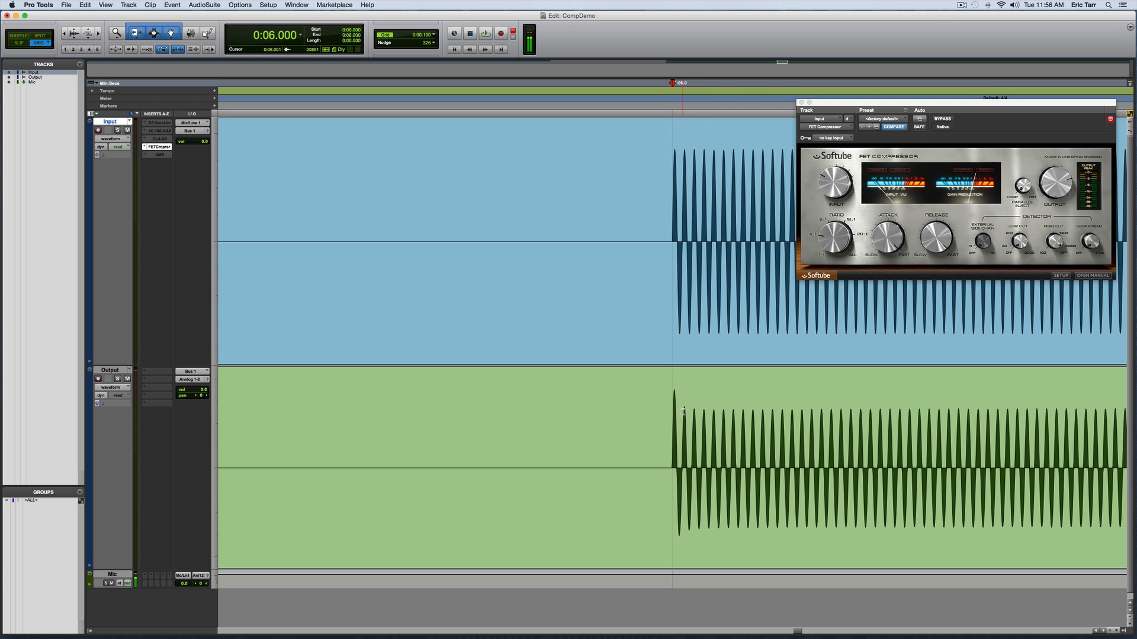
{"action": "key", "text": "t"}
{"action": "key", "text": "t"}
{"action": "key", "text": "t"}
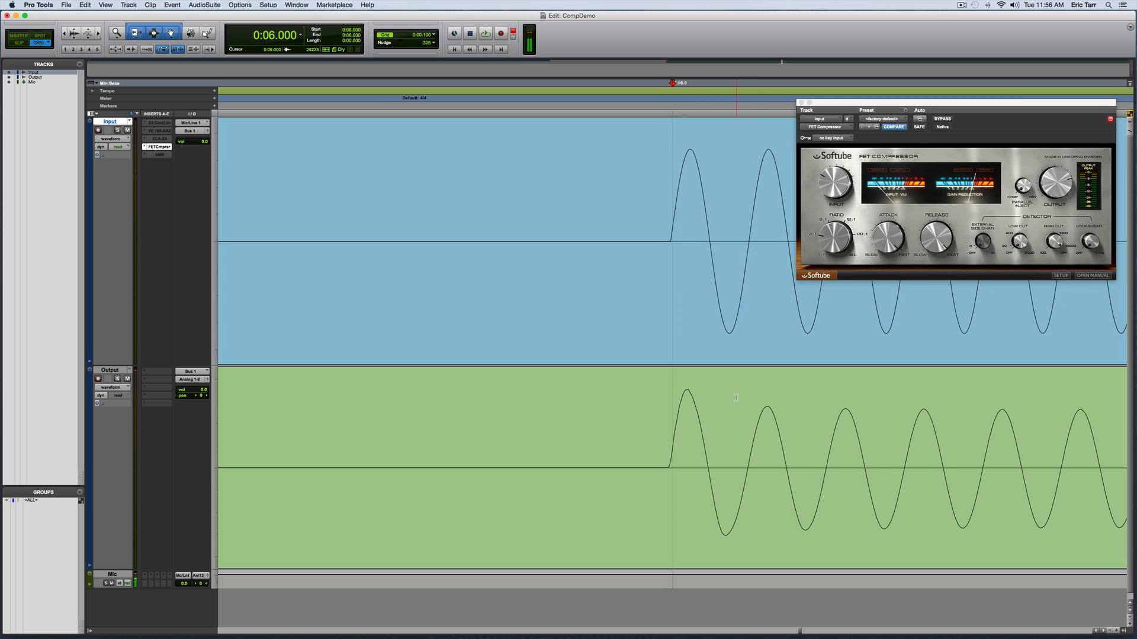
{"action": "key", "text": "r"}
{"action": "key", "text": "r"}
{"action": "key", "text": "r"}
{"action": "key", "text": "r"}
{"action": "key", "text": "r"}
{"action": "key", "text": "r"}
{"action": "key", "text": "r"}
{"action": "key", "text": "r"}
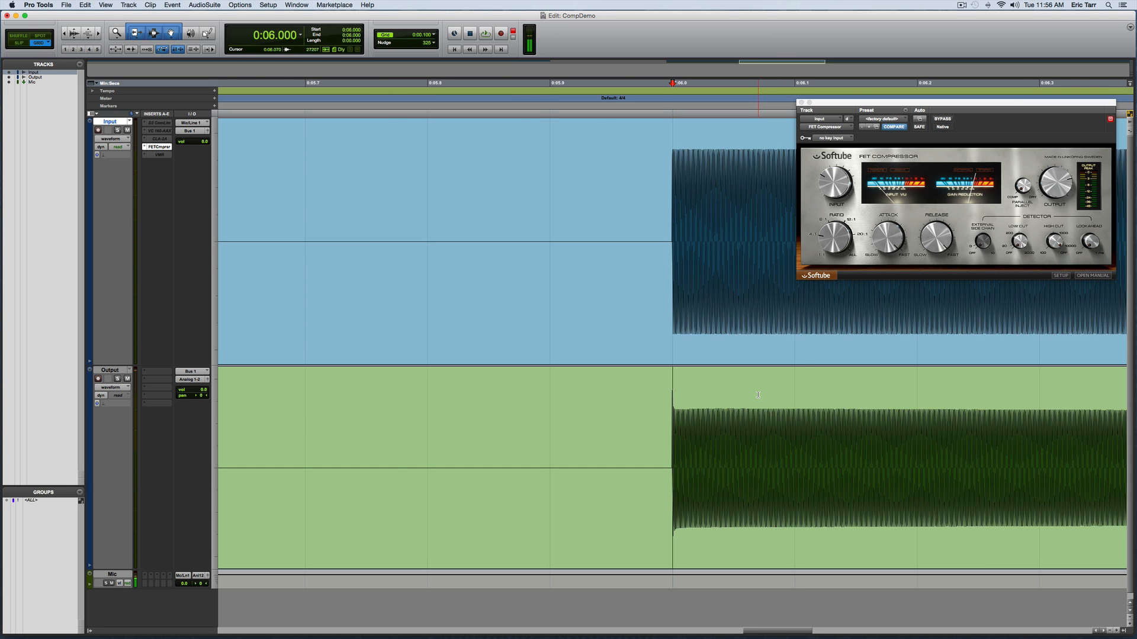
{"action": "scroll", "coordinate": [758, 395], "scroll_direction": "right", "scroll_amount": 3}
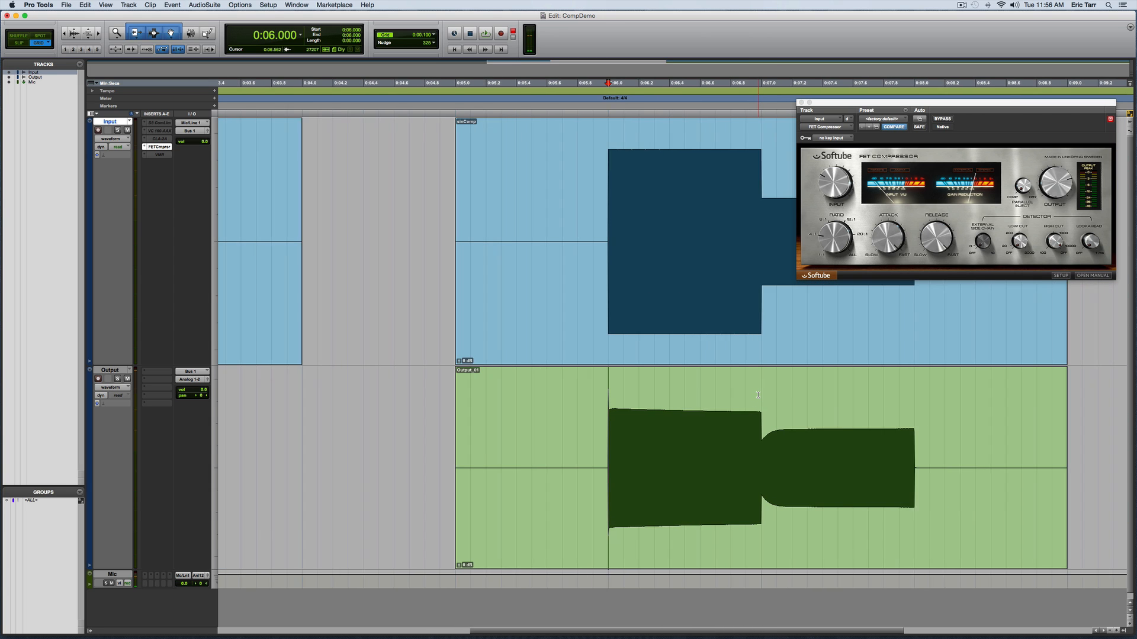
Undo the last Output take and record the sinComp clip again through the FET Compressor with a slower attack.
{"action": "key", "text": "super+z"}
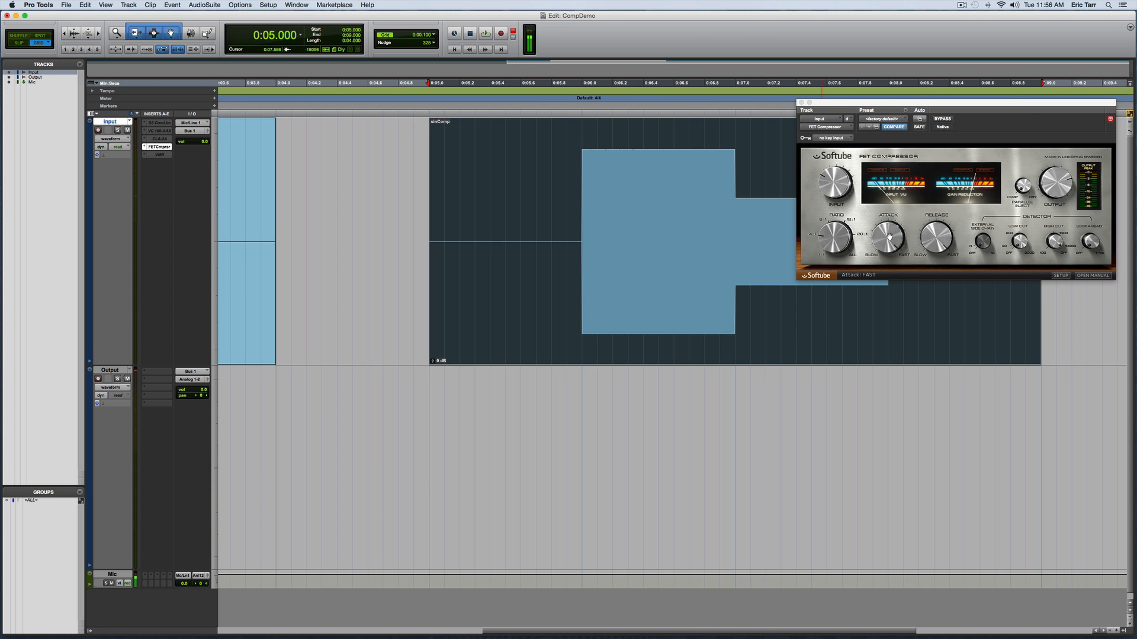
{"action": "left_click", "coordinate": [500, 34]}
{"action": "key", "text": "space"}
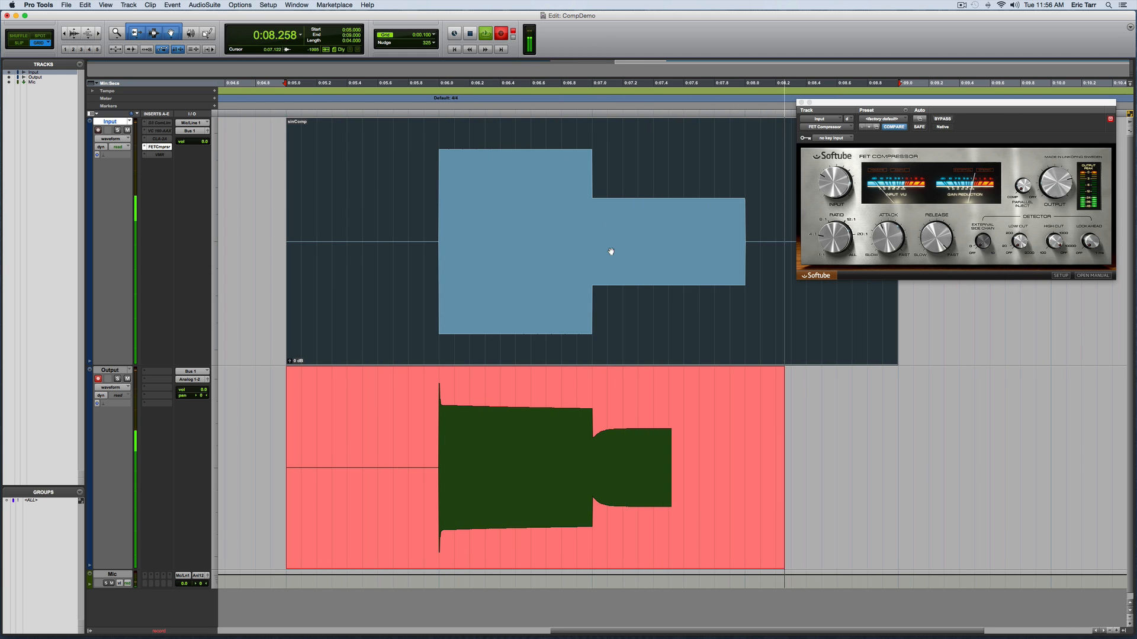
Examine the new Output take's onset at 0:06.000 to judge how the slower attack shapes it.
{"action": "left_click", "coordinate": [436, 415]}
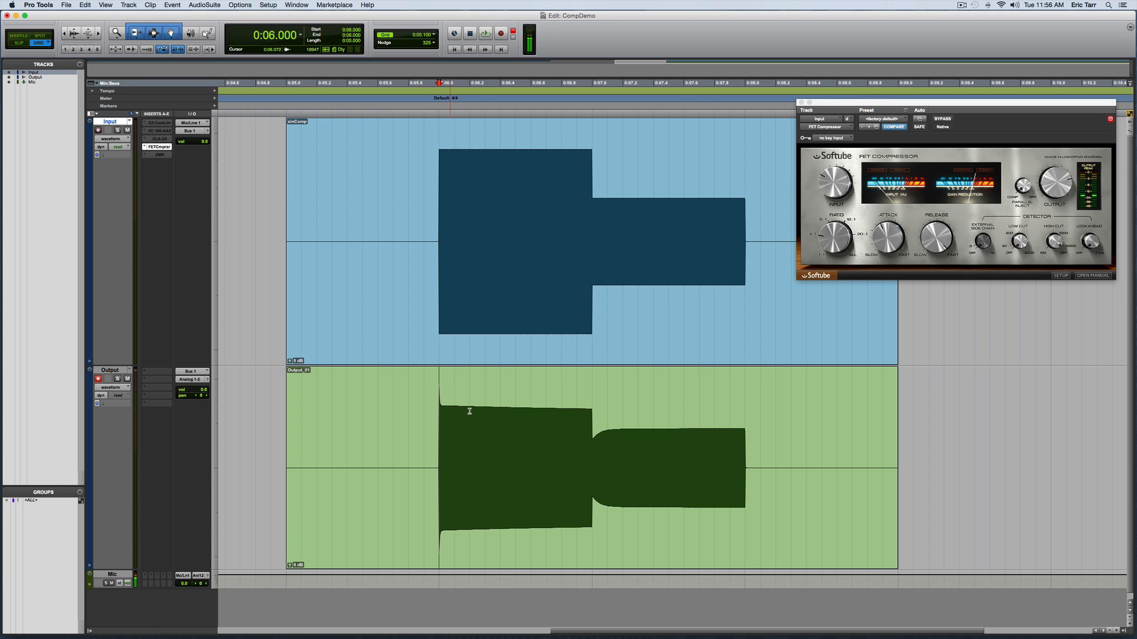
{"action": "key", "text": "super+bracketright"}
{"action": "key", "text": "super+bracketright"}
{"action": "key", "text": "super+bracketright"}
{"action": "key", "text": "super+bracketright"}
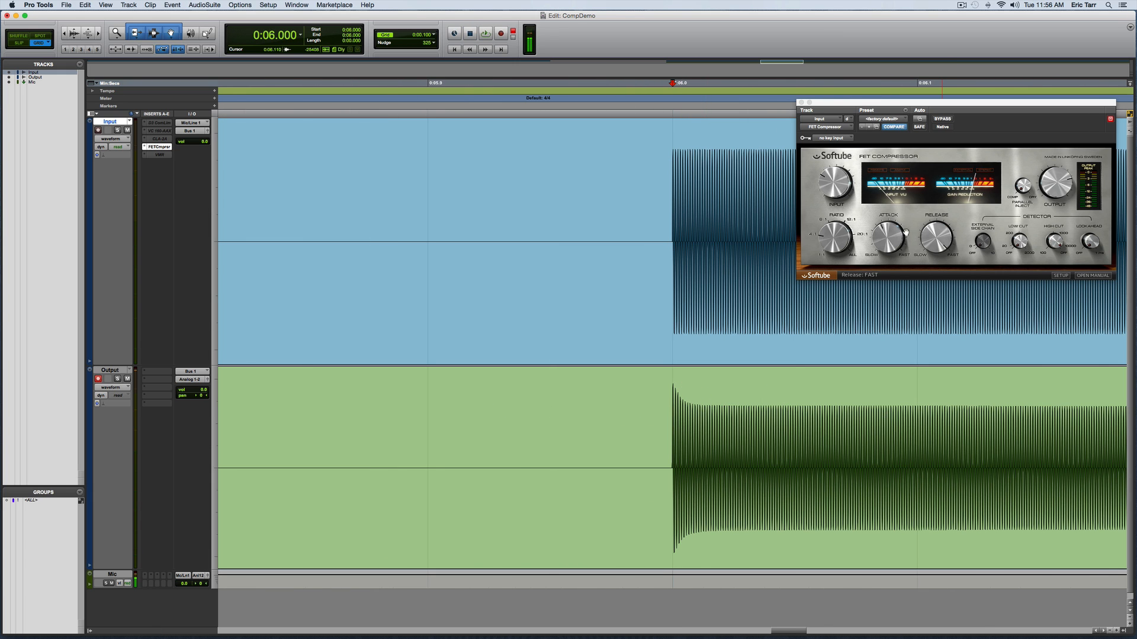
Undo the last Output take, set the FET Compressor's attack to SLOW, and record the sinComp clip through it.
{"action": "key", "text": "super+z"}
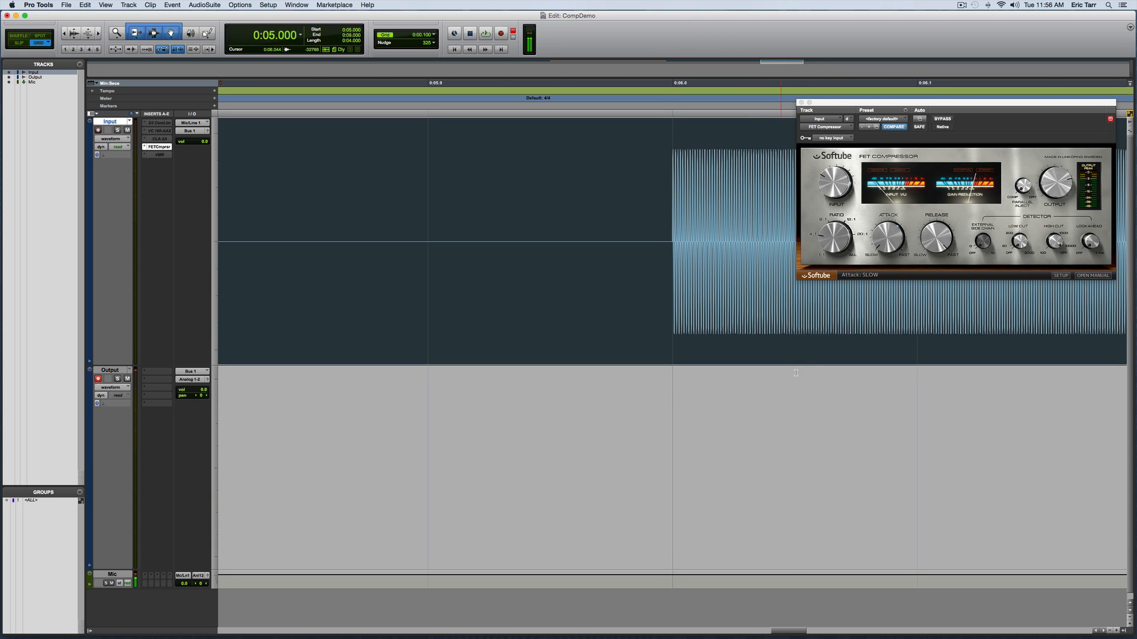
{"action": "key", "text": "super+bracketleft"}
{"action": "key", "text": "super+bracketleft"}
{"action": "key", "text": "super+bracketleft"}
{"action": "key", "text": "super+bracketleft"}
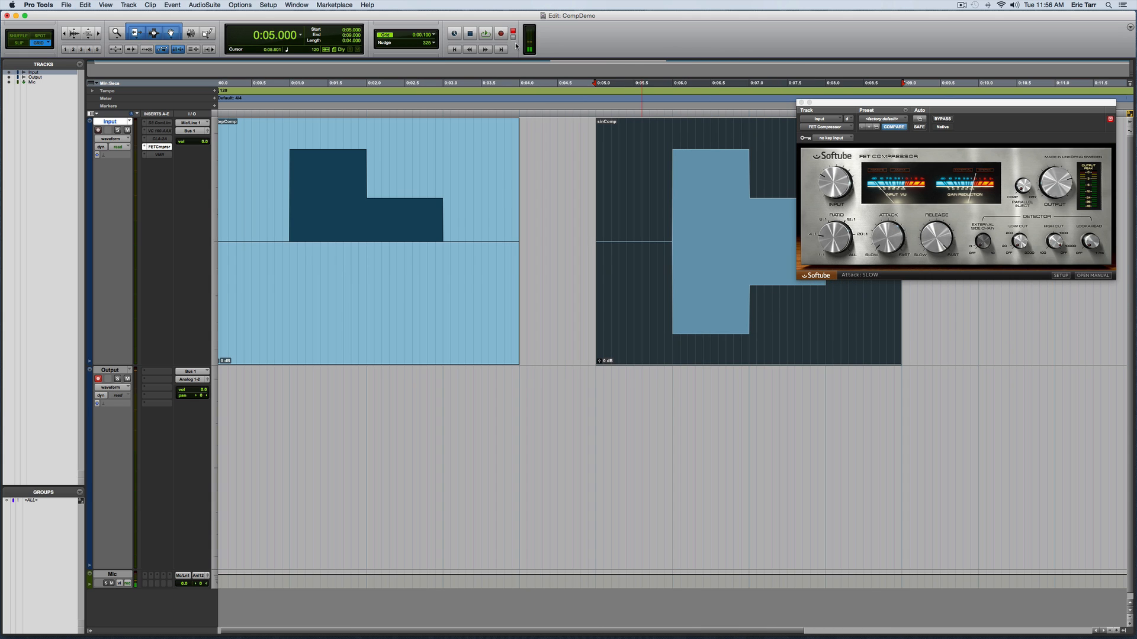
{"action": "left_click", "coordinate": [502, 34]}
{"action": "key", "text": "space"}
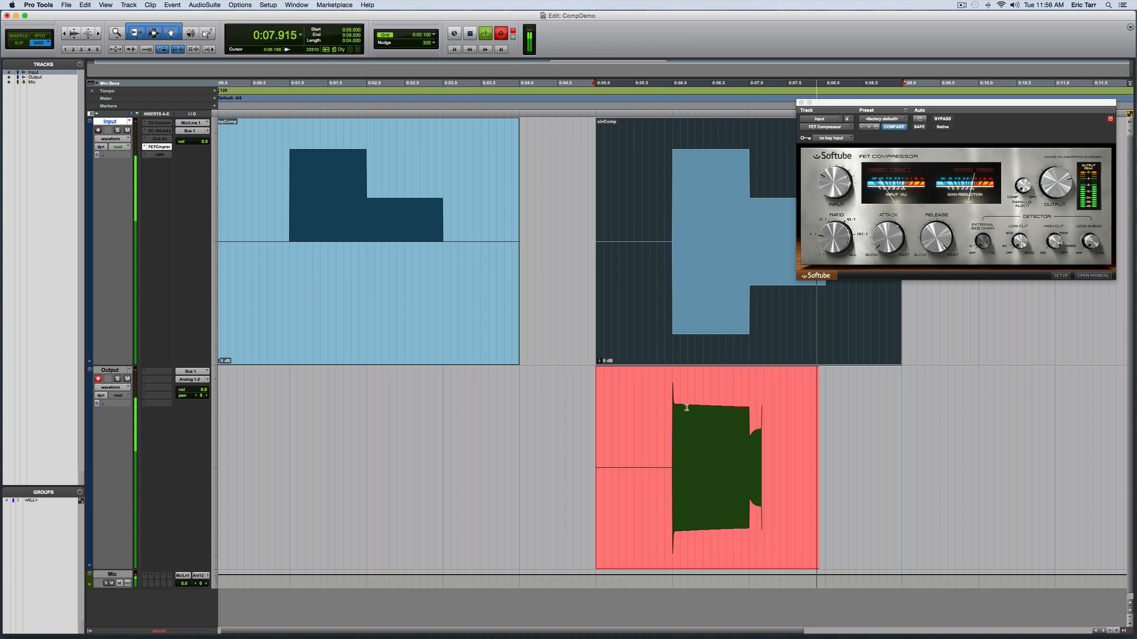
Examine the onset at 0:06.000 of the take recorded with the slowest attack, comparing close-up and overall shape.
{"action": "key", "text": "super+bracketright"}
{"action": "key", "text": "super+bracketright"}
{"action": "key", "text": "super+bracketright"}
{"action": "scroll", "coordinate": [822, 432], "scroll_direction": "right", "scroll_amount": 10}
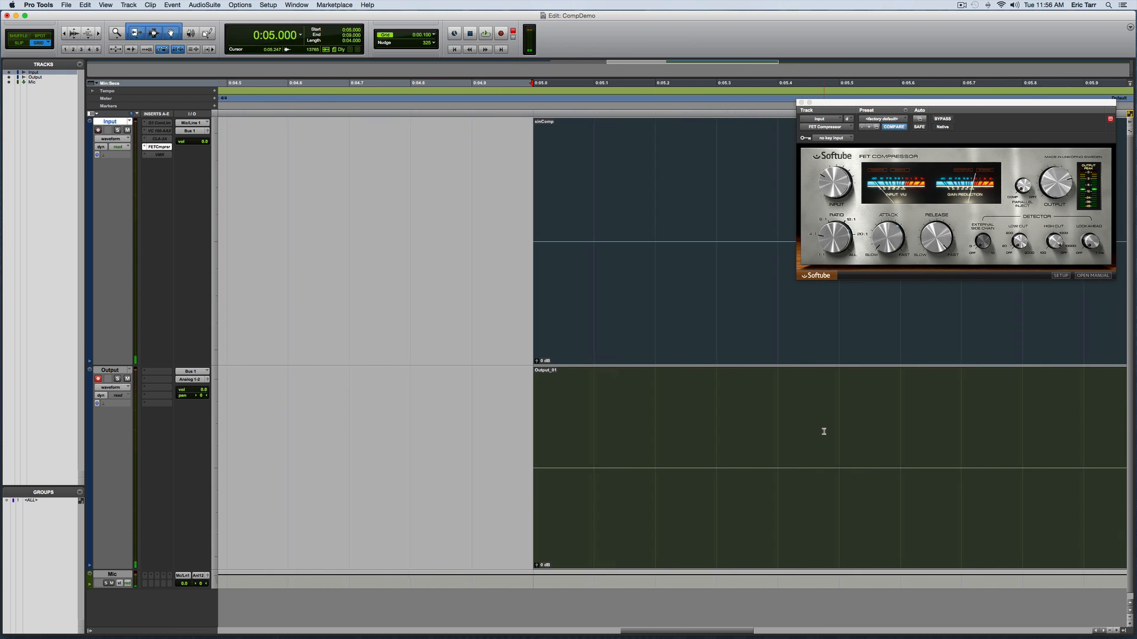
{"action": "left_click", "coordinate": [678, 413]}
{"action": "key", "text": "super+bracketright"}
{"action": "key", "text": "super+bracketright"}
{"action": "key", "text": "super+bracketright"}
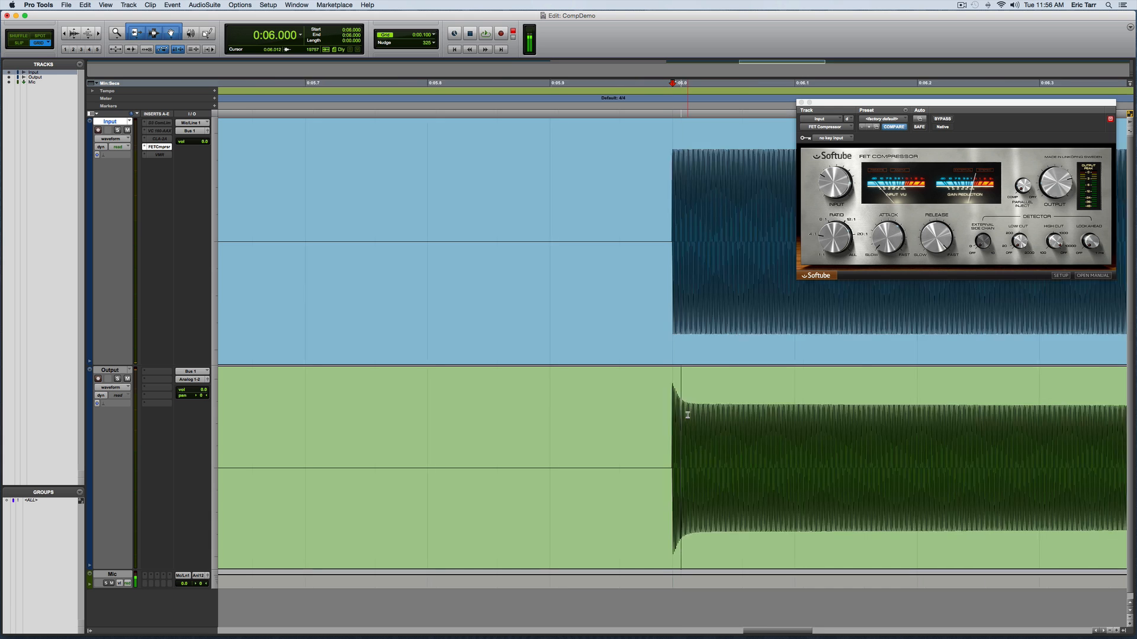
{"action": "key", "text": "super+bracketleft"}
{"action": "key", "text": "super+bracketleft"}
{"action": "key", "text": "super+bracketleft"}
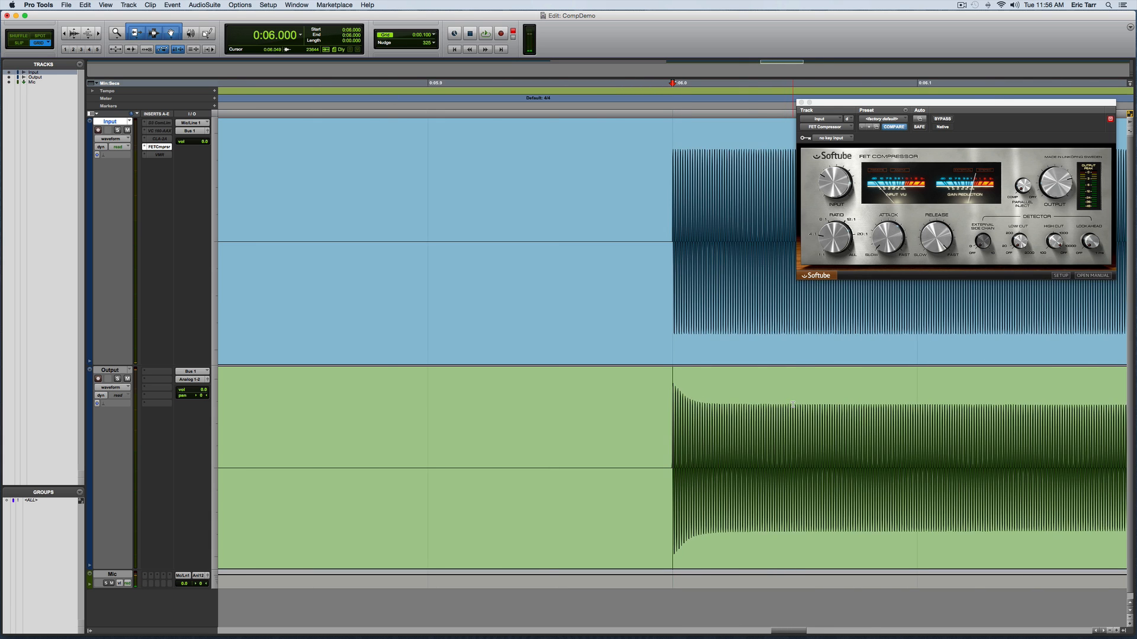
{"action": "key", "text": "super+bracketleft"}
{"action": "key", "text": "super+bracketleft"}
{"action": "key", "text": "super+bracketleft"}
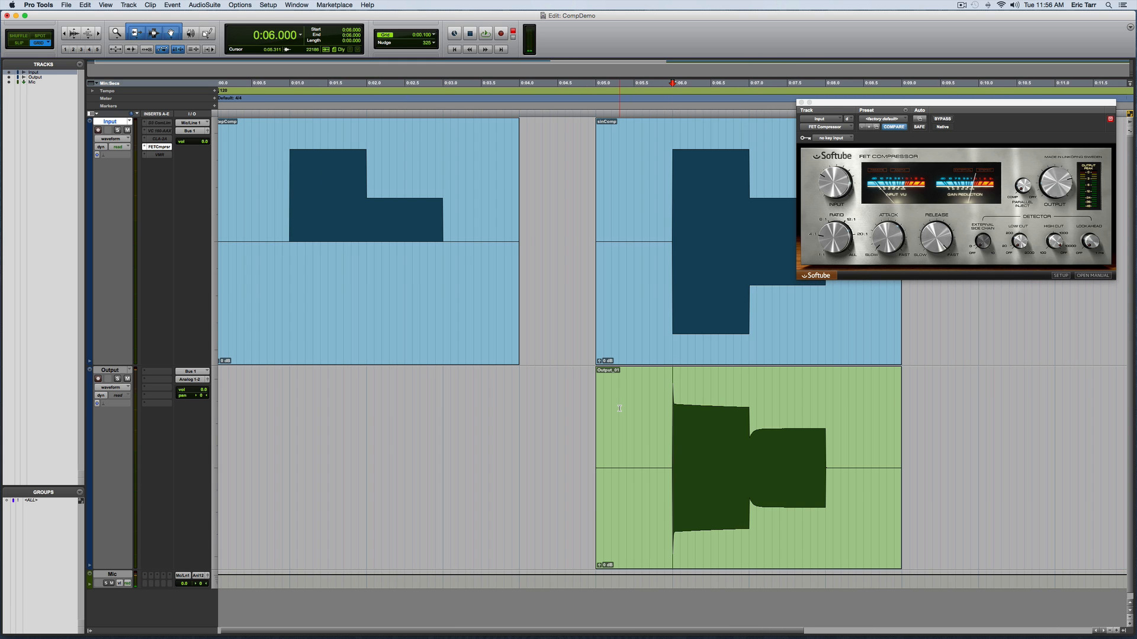
Undo the last Output take, set the FET Compressor's release to 1.9, and record the sinComp clip again.
{"action": "key", "text": "super+z"}
{"action": "left_click_drag", "start_coordinate": [939, 242], "coordinate": [934, 273]}
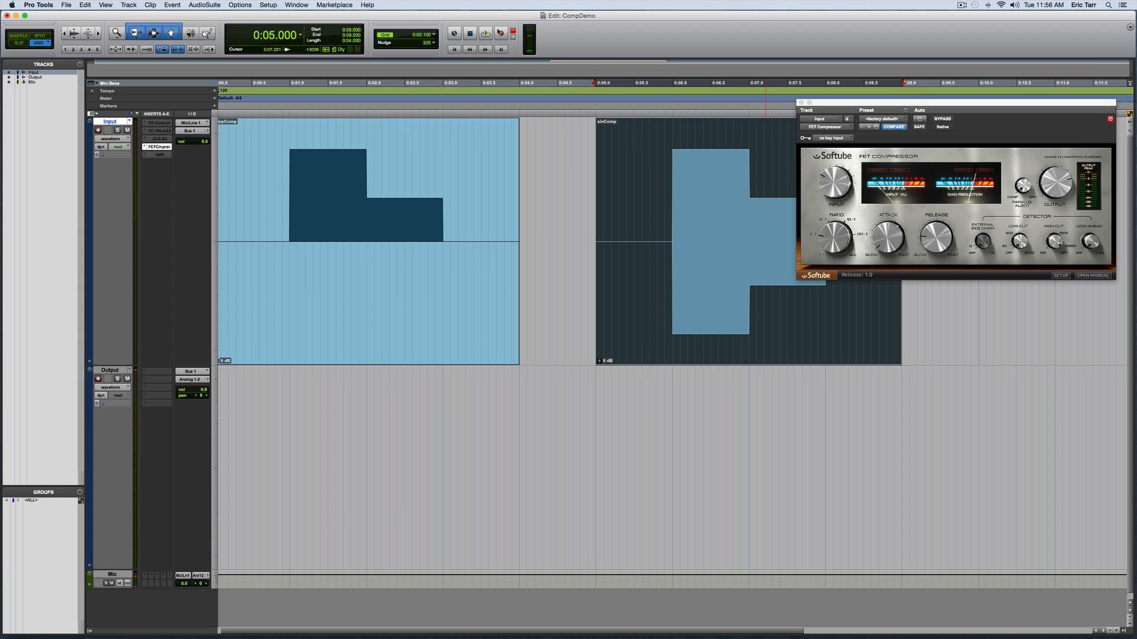
{"action": "key", "text": "super+space"}
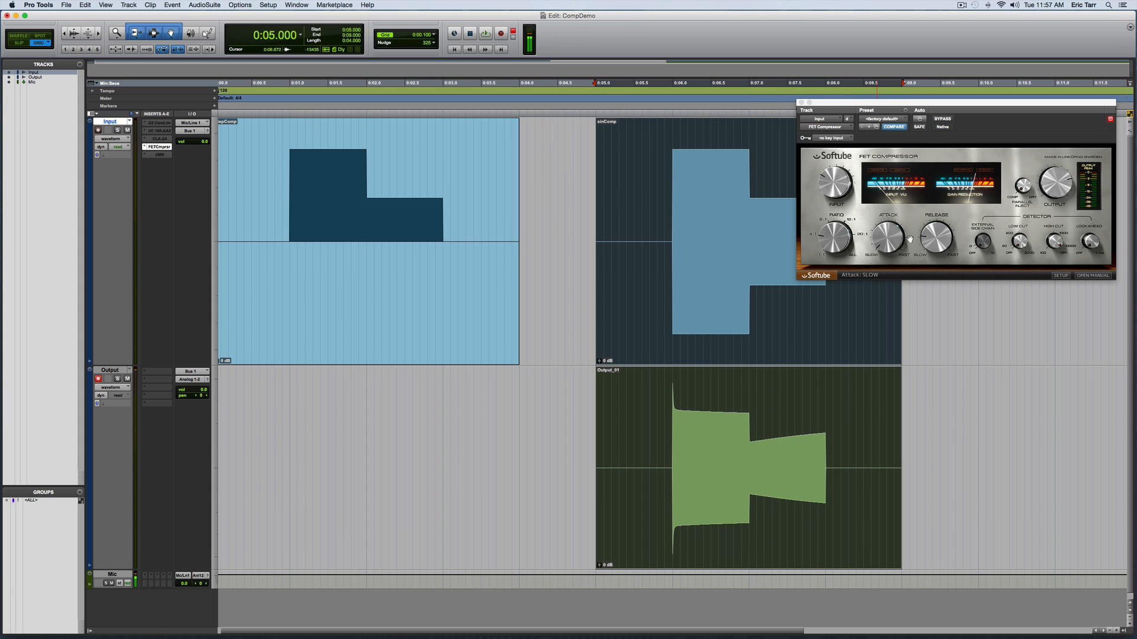
Undo the slow-release take, set the FET Compressor's release to 8.2, and record the sinComp clip again.
{"action": "left_click_drag", "start_coordinate": [941, 238], "coordinate": [931, 217]}
{"action": "key", "text": "super+z"}
{"action": "key", "text": "shift+r"}
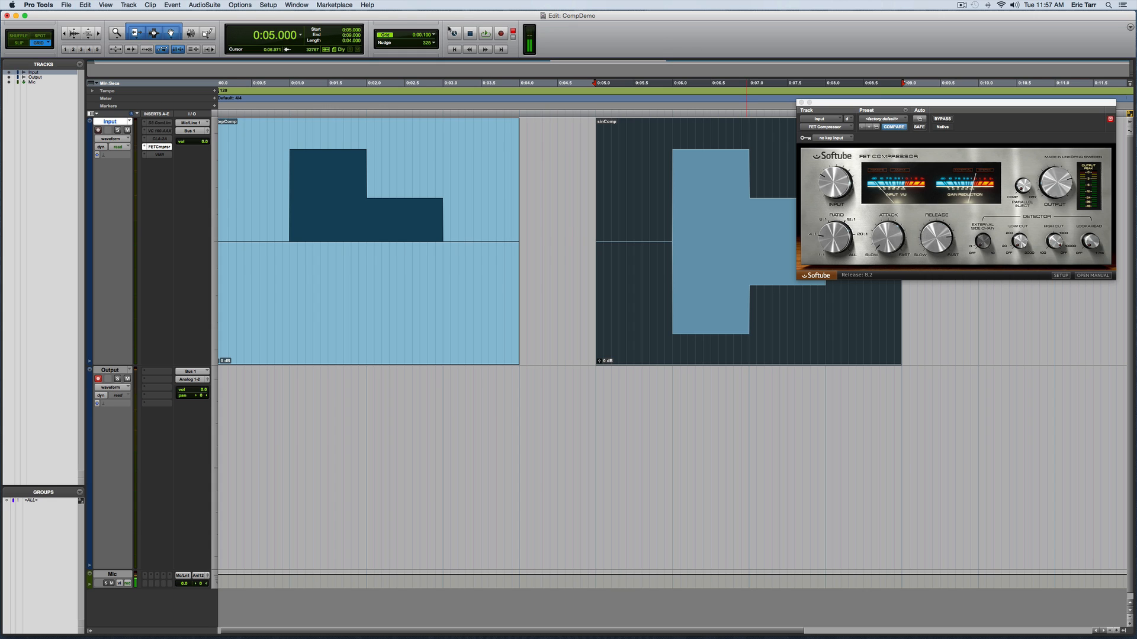
{"action": "left_click", "coordinate": [500, 34]}
{"action": "key", "text": "space"}
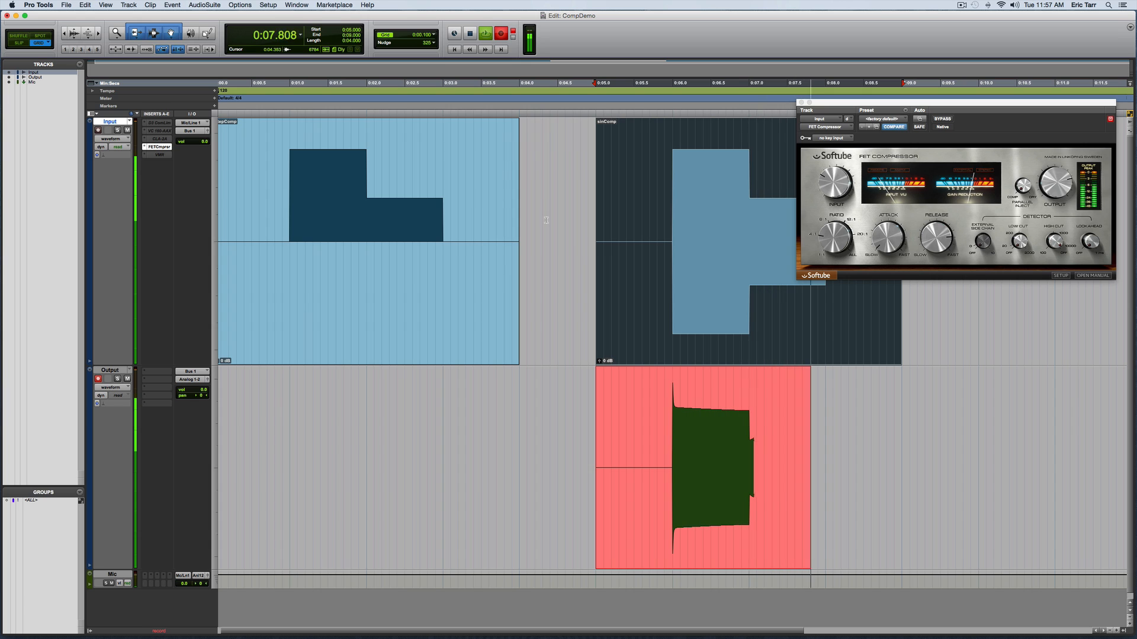
{"action": "key", "text": "space"}
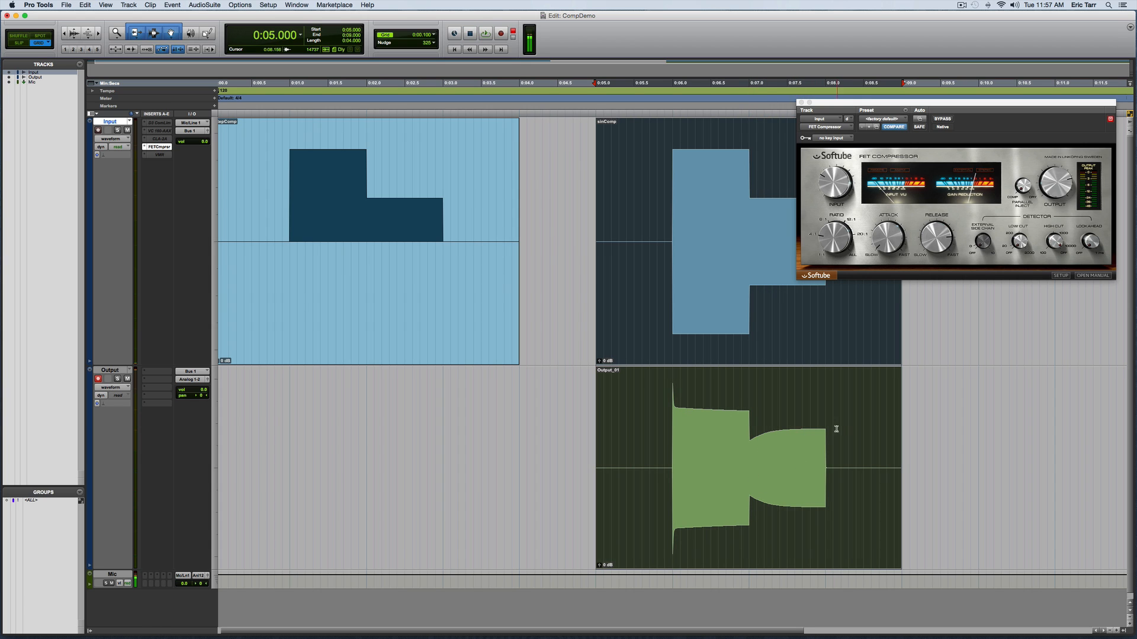
Undo the last Output take, lower the FET Compressor's ratio, and record the sinComp clip through it.
{"action": "mouse_move", "coordinate": [849, 235]}
{"action": "left_click_drag", "start_coordinate": [831, 239], "coordinate": [831, 215]}
{"action": "mouse_move", "coordinate": [878, 244]}
{"action": "left_mouse_down"}
{"action": "mouse_move", "coordinate": [879, 209]}
{"action": "mouse_move", "coordinate": [883, 222]}
{"action": "left_mouse_up"}
{"action": "scroll", "coordinate": [763, 382], "scroll_direction": "right", "scroll_amount": 4}
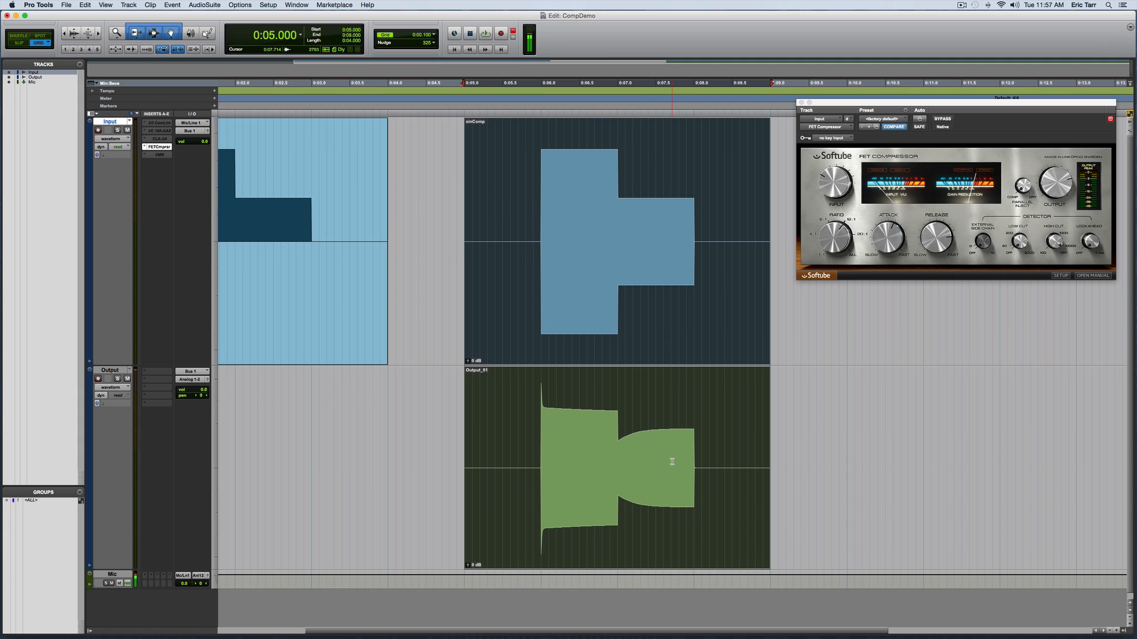
{"action": "key", "text": "super+z"}
{"action": "mouse_move", "coordinate": [837, 231]}
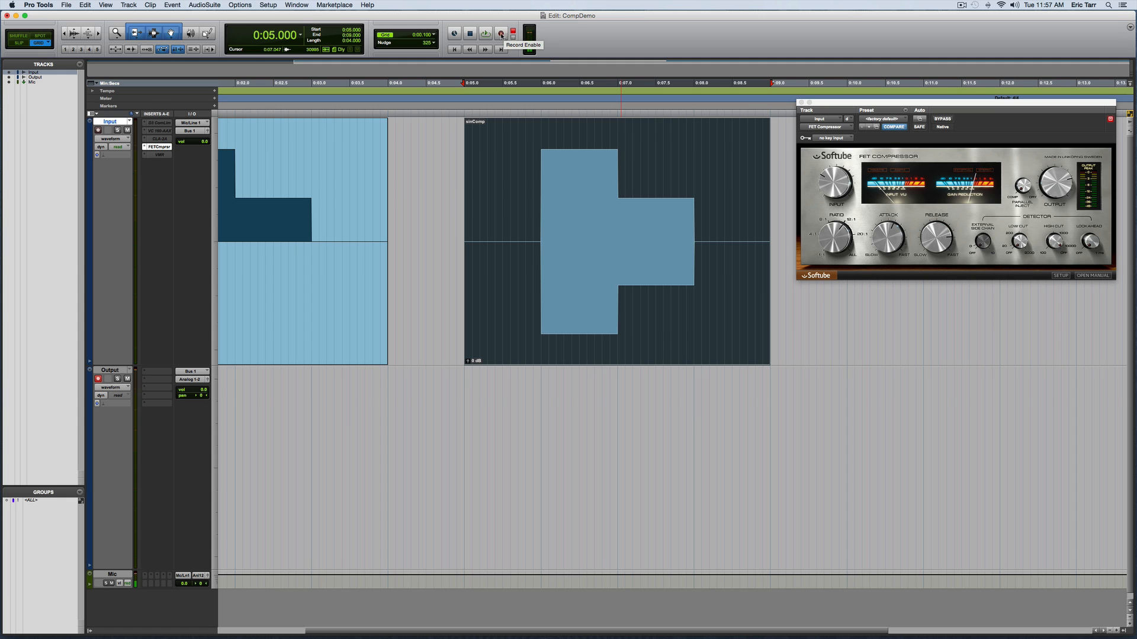
{"action": "left_click", "coordinate": [502, 33]}
{"action": "left_click", "coordinate": [485, 35]}
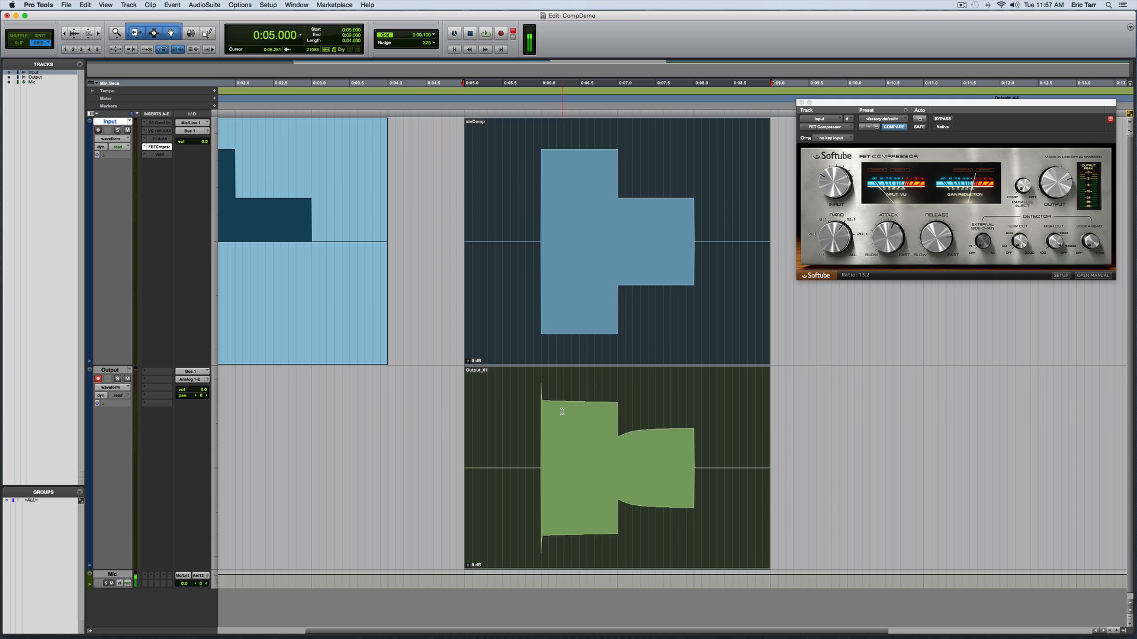
Examine the changed-ratio recording's onset at 0:06.000 and its overall envelope to judge the effect of the ratio.
{"action": "left_click", "coordinate": [542, 402]}
{"action": "key", "text": "t"}
{"action": "key", "text": "t"}
{"action": "key", "text": "t"}
{"action": "key", "text": "t"}
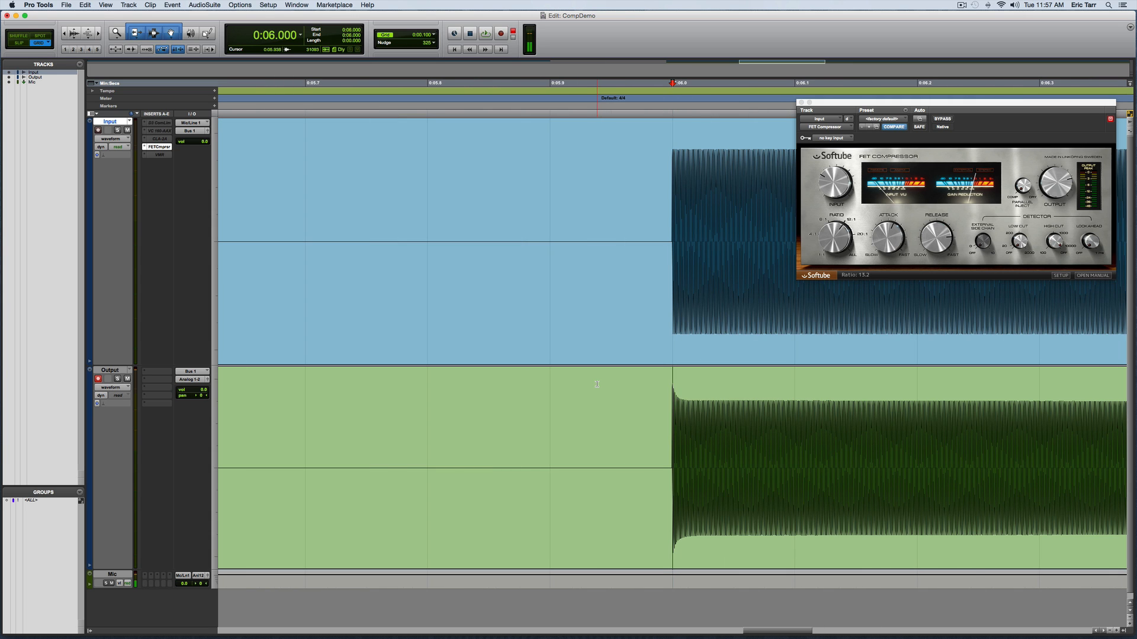
{"action": "key", "text": "t"}
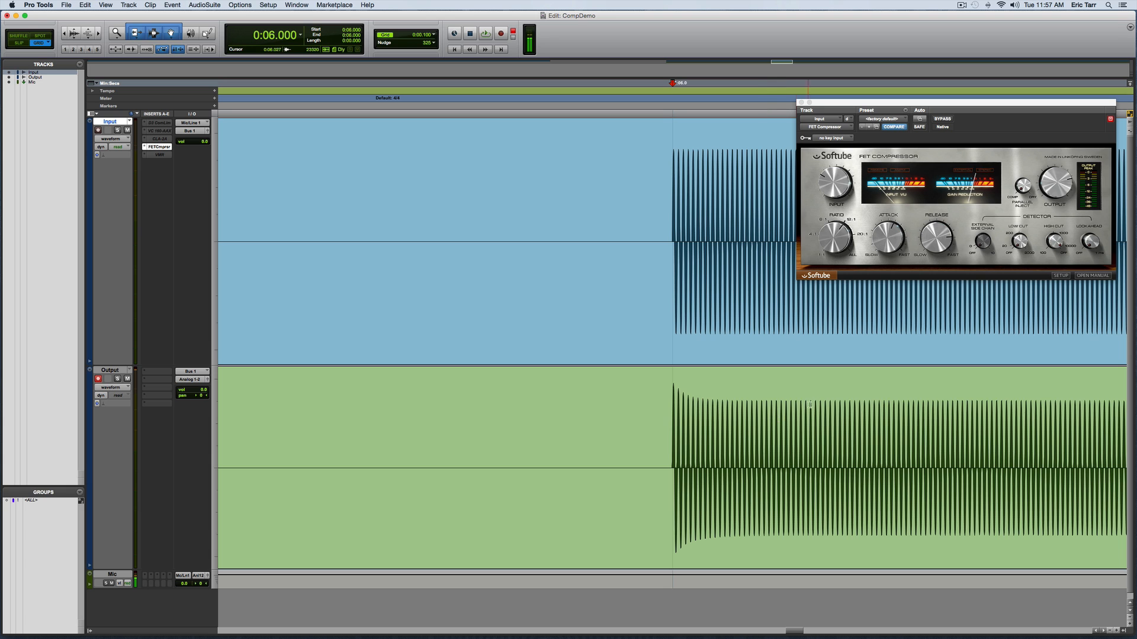
{"action": "key", "text": "r"}
{"action": "key", "text": "r"}
{"action": "key", "text": "r"}
{"action": "key", "text": "r"}
{"action": "key", "text": "r"}
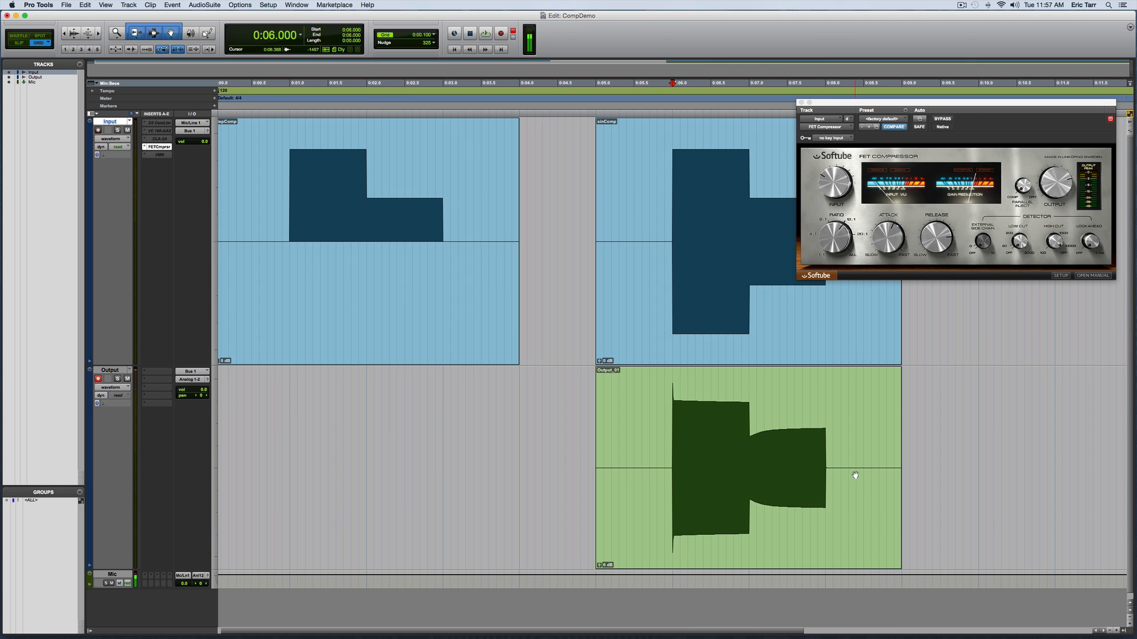
Undo the last Output take, then close the FET Compressor and make it inactive on the Input track.
{"action": "left_click", "coordinate": [864, 496]}
{"action": "key", "text": "super+z"}
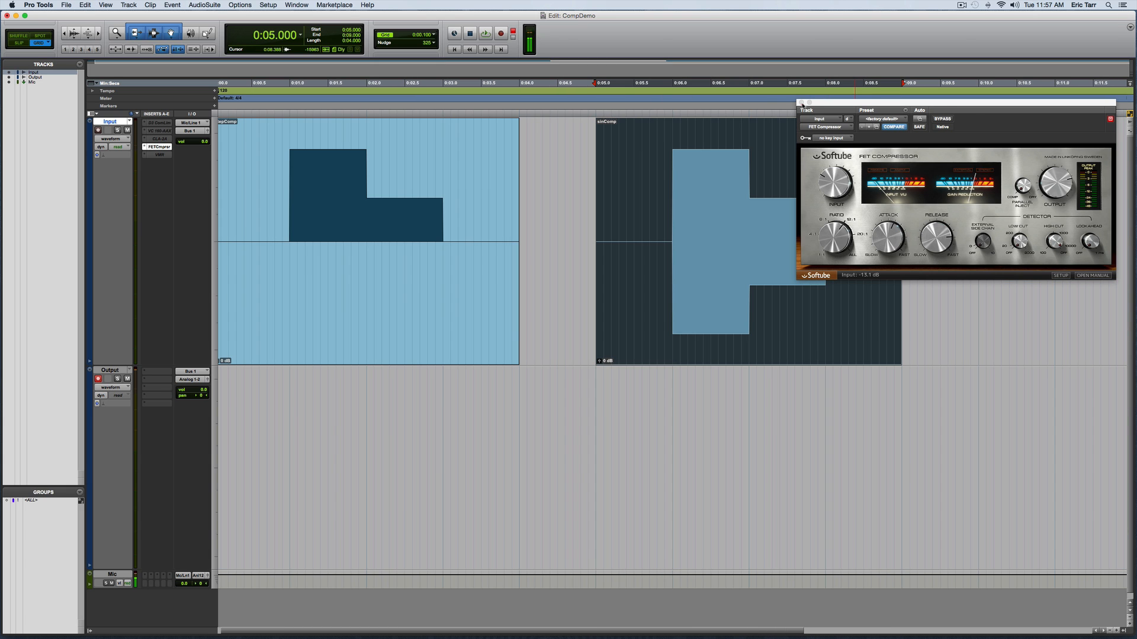
{"action": "left_click", "coordinate": [801, 103]}
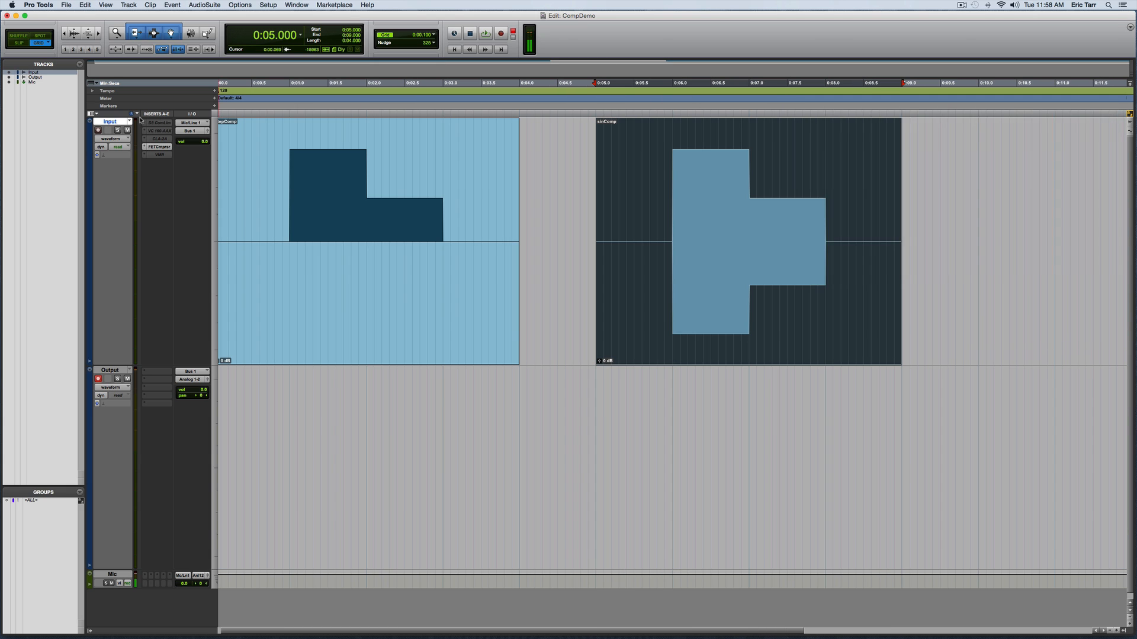
{"action": "right_click", "coordinate": [163, 145]}
{"action": "left_click", "coordinate": [184, 155]}
Activate and open the Virtual Mix Rack on the Input track, keeping its window clear of the sinComp clip.
{"action": "right_click", "coordinate": [166, 153]}
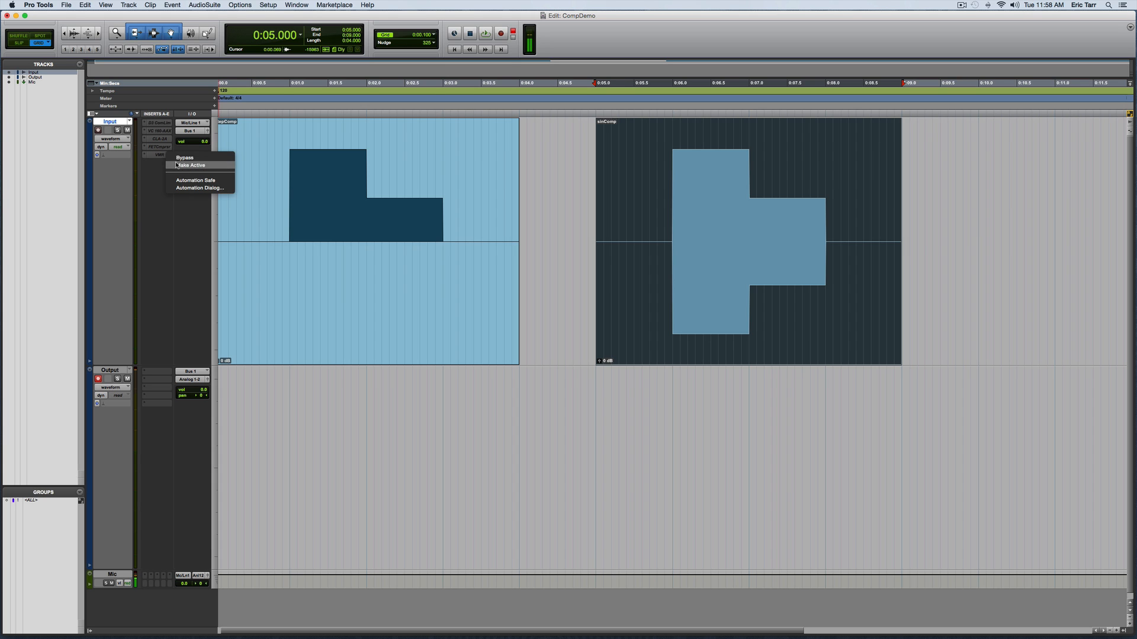
{"action": "left_click", "coordinate": [189, 166]}
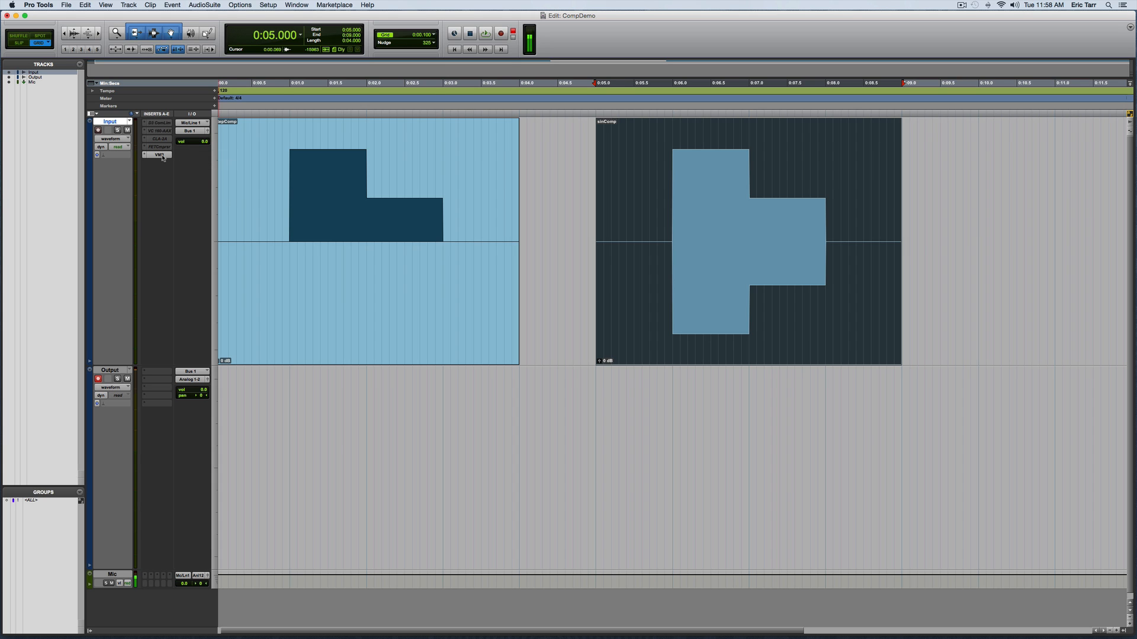
{"action": "left_click", "coordinate": [162, 155]}
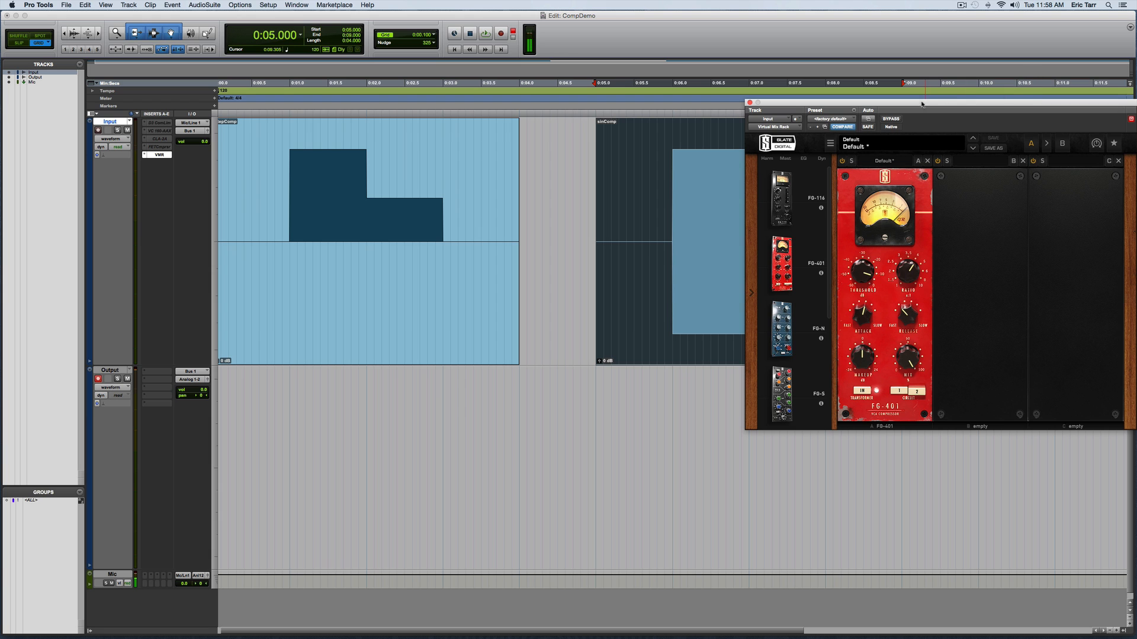
{"action": "left_click_drag", "start_coordinate": [921, 107], "coordinate": [921, 66]}
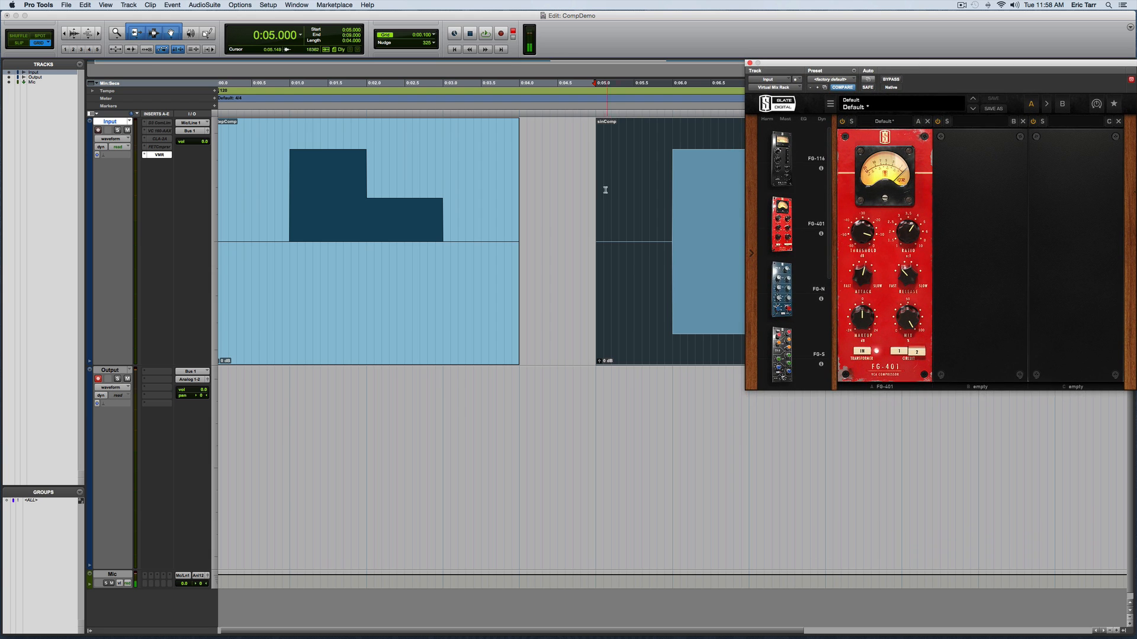
{"action": "scroll", "coordinate": [601, 195], "scroll_direction": "right", "scroll_amount": 3}
{"action": "scroll", "coordinate": [601, 194], "scroll_direction": "right", "scroll_amount": 5}
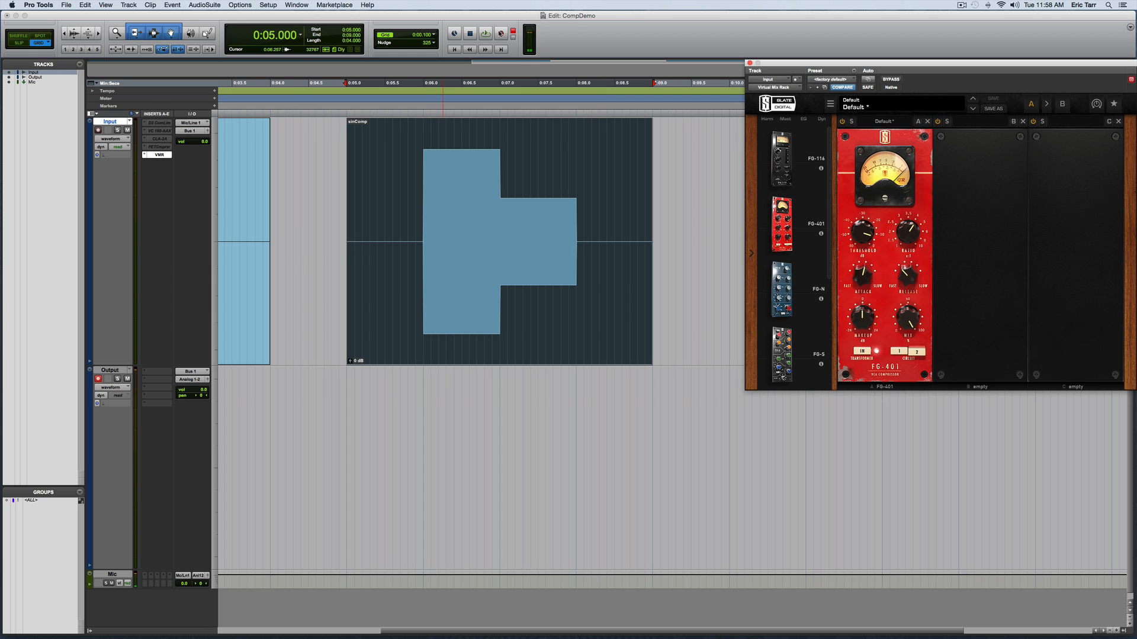
Record the sinComp clip through the FG-401 compressor onto the Output track.
{"action": "left_click", "coordinate": [501, 33]}
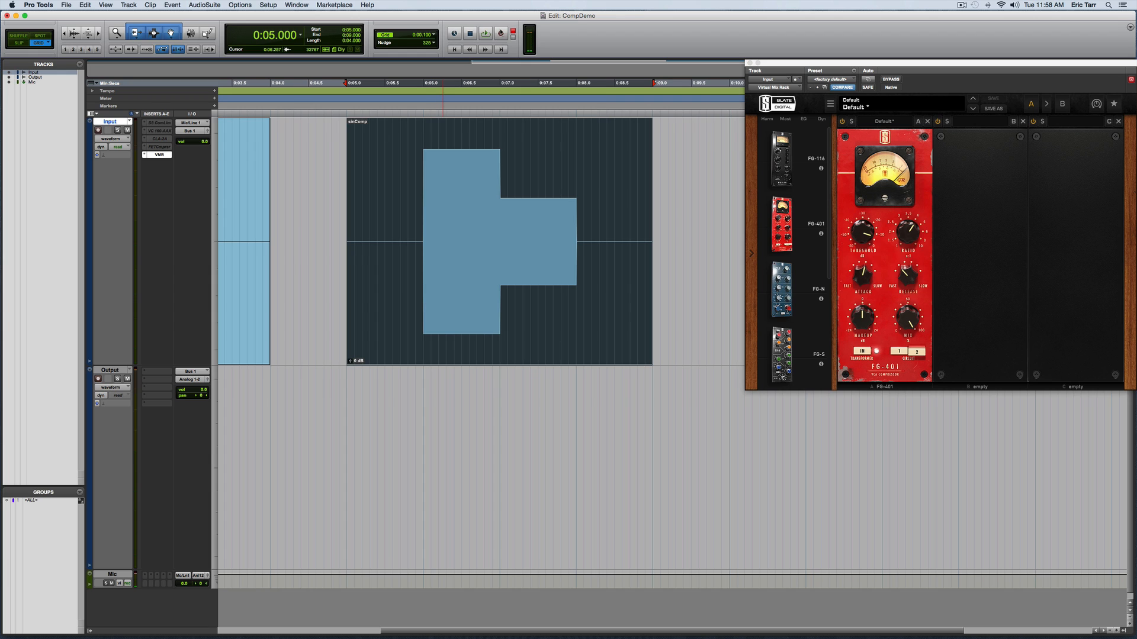
{"action": "left_click", "coordinate": [485, 34]}
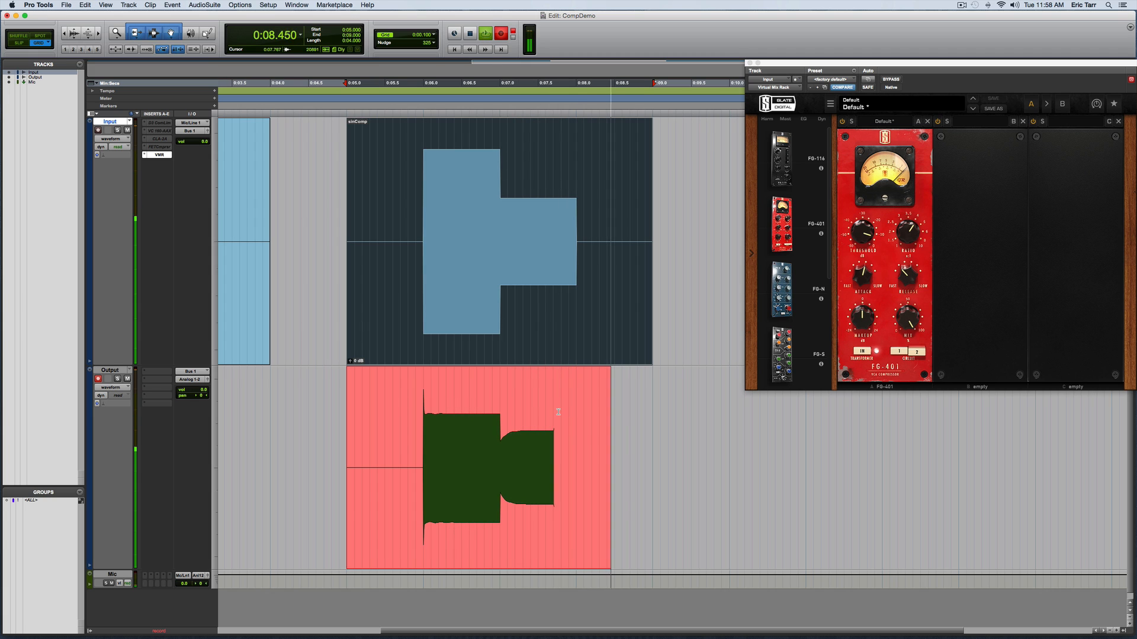
{"action": "key", "text": "space"}
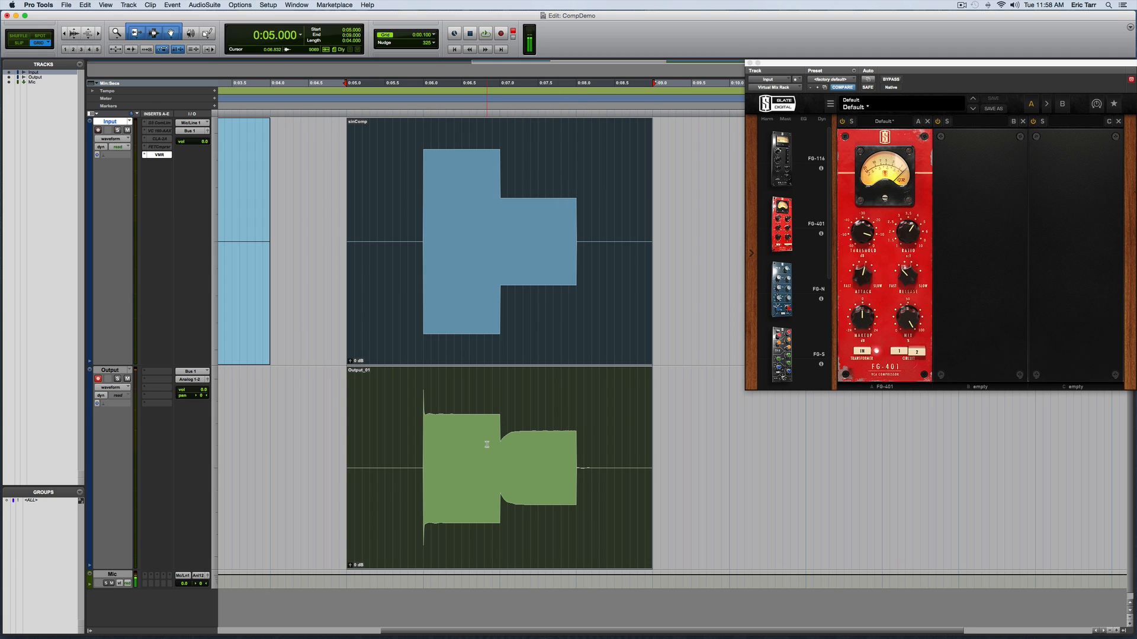
Examine the FG-401 recording's onset at 0:06.000 and its overall envelope against the sinComp input.
{"action": "key", "text": "t"}
{"action": "key", "text": "t"}
{"action": "scroll", "coordinate": [946, 465], "scroll_direction": "right", "scroll_amount": 5}
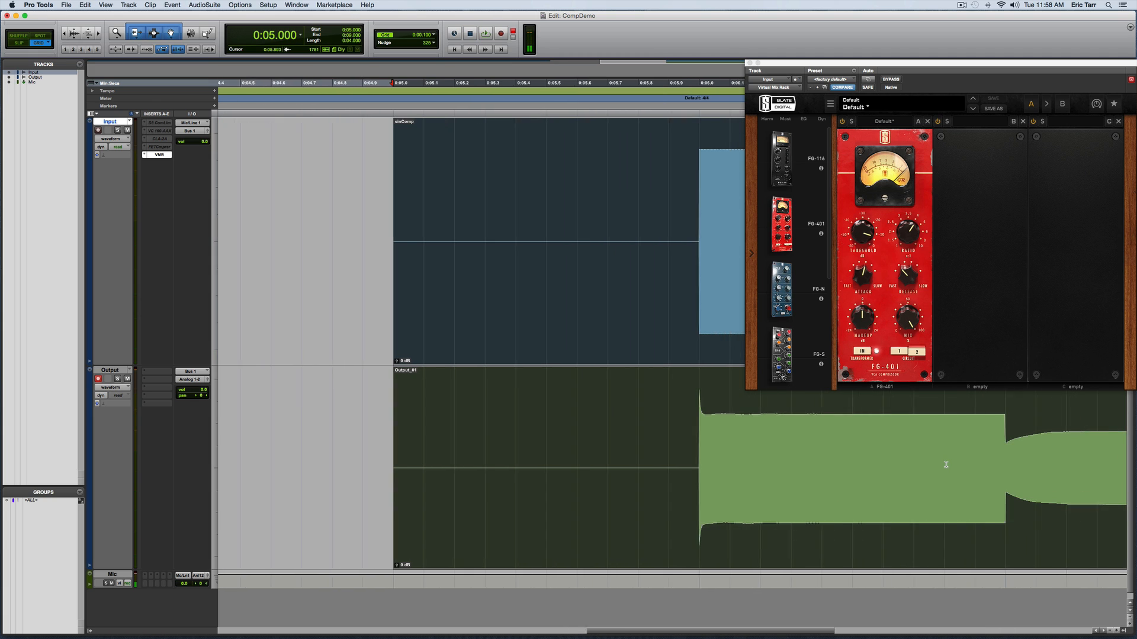
{"action": "scroll", "coordinate": [946, 465], "scroll_direction": "right", "scroll_amount": 2}
{"action": "left_click", "coordinate": [584, 427]}
{"action": "key", "text": "t"}
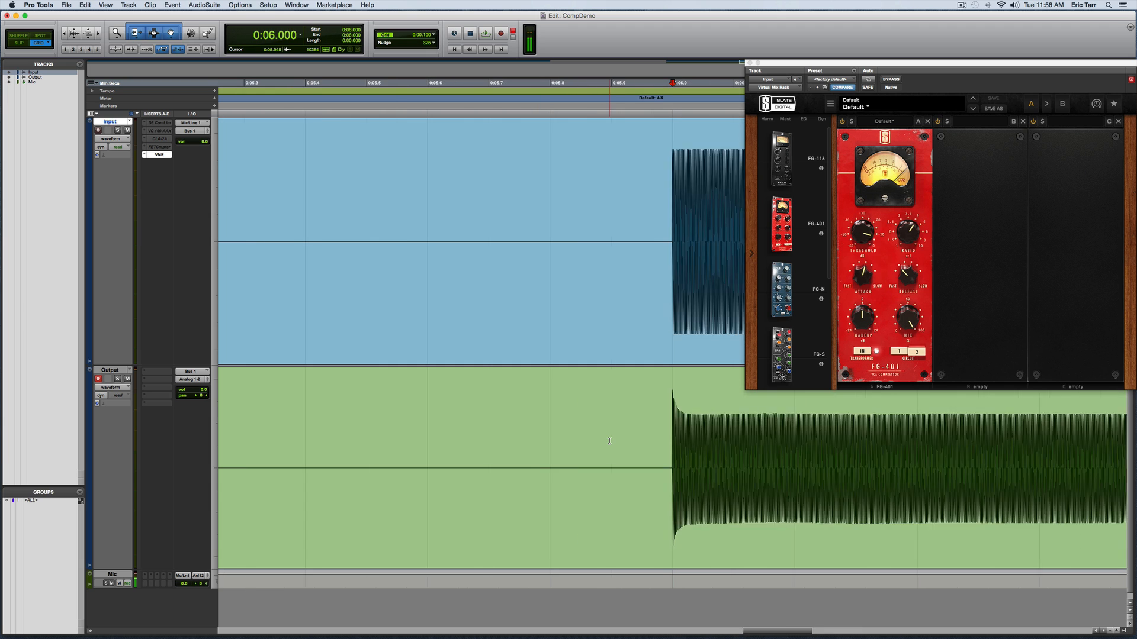
{"action": "key", "text": "r"}
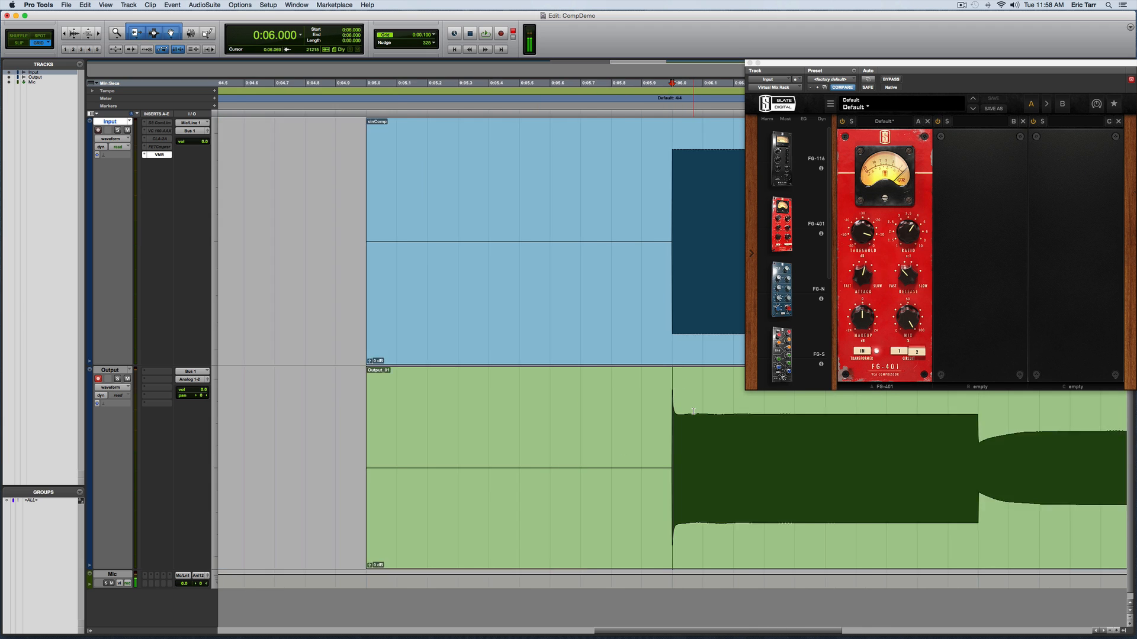
{"action": "key", "text": "r"}
{"action": "key", "text": "r"}
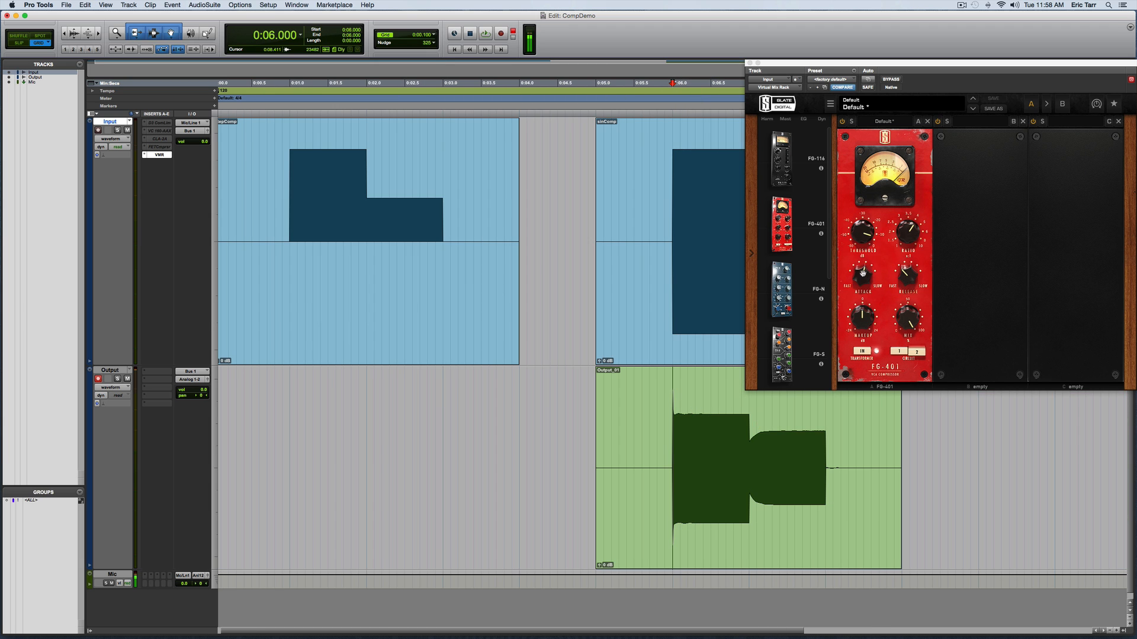
Undo the last Output take and record sinComp again with faster attack and release on the FG-401.
{"action": "key", "text": "super+z"}
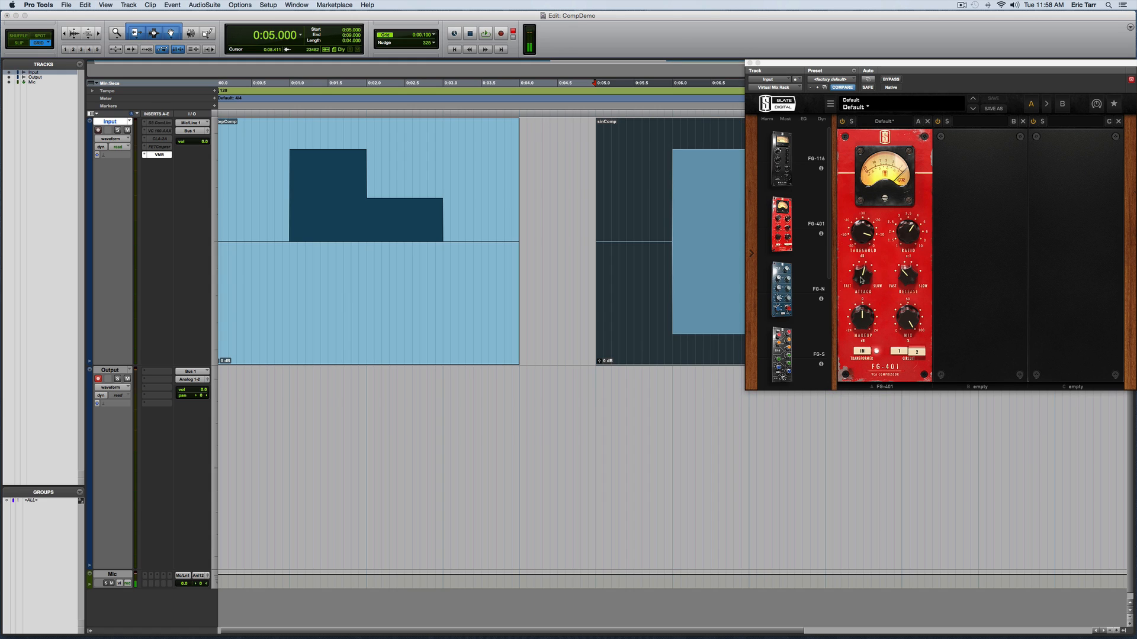
{"action": "left_click", "coordinate": [862, 280]}
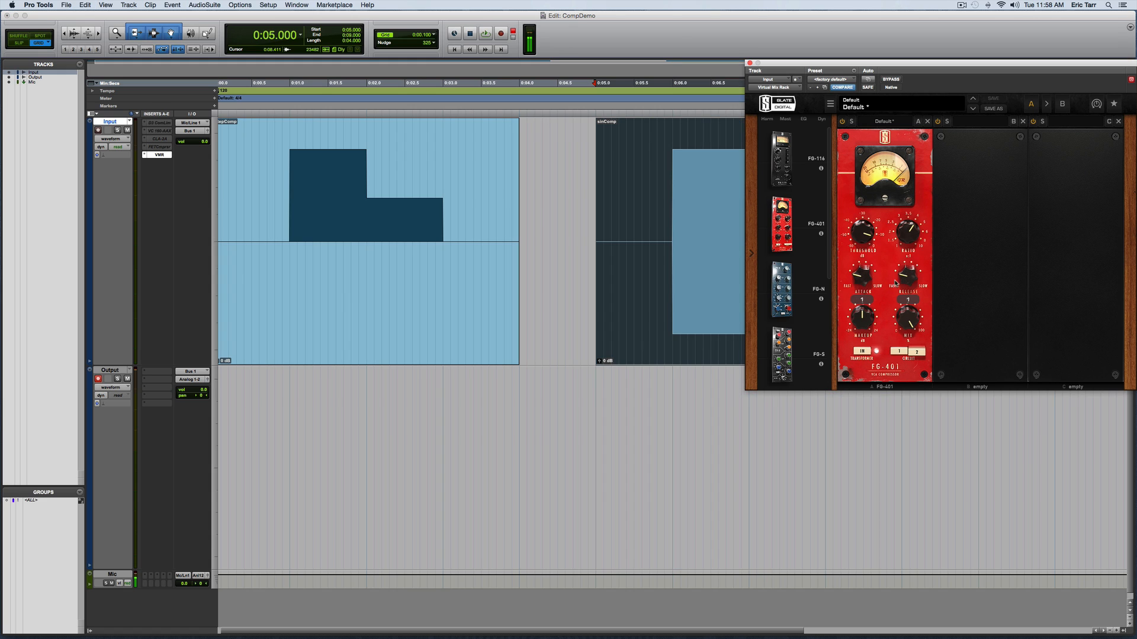
{"action": "left_click", "coordinate": [499, 34]}
{"action": "left_click", "coordinate": [486, 34]}
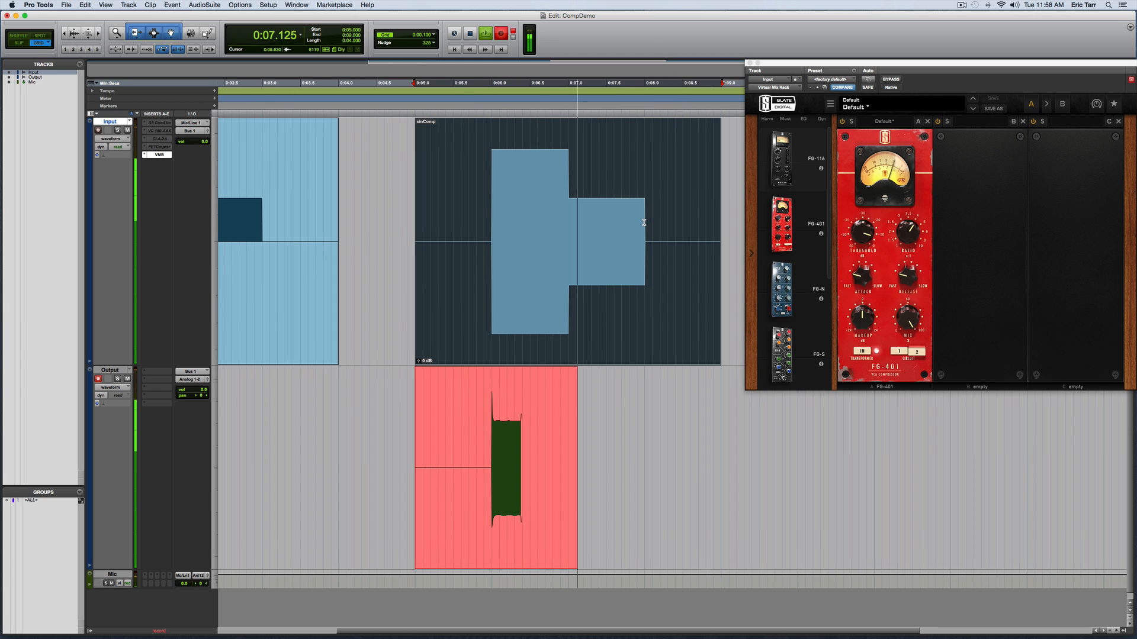
{"action": "key", "text": "space"}
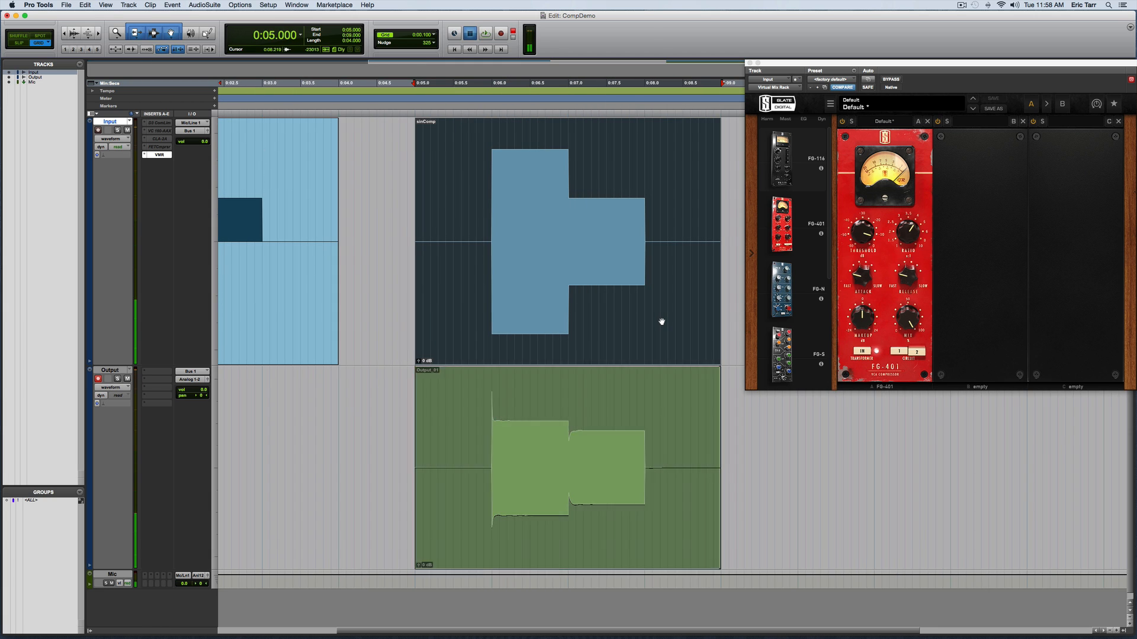
Undo the last Output take and record the sinComp clip with a slower FG-401 attack.
{"action": "key", "text": "super+z"}
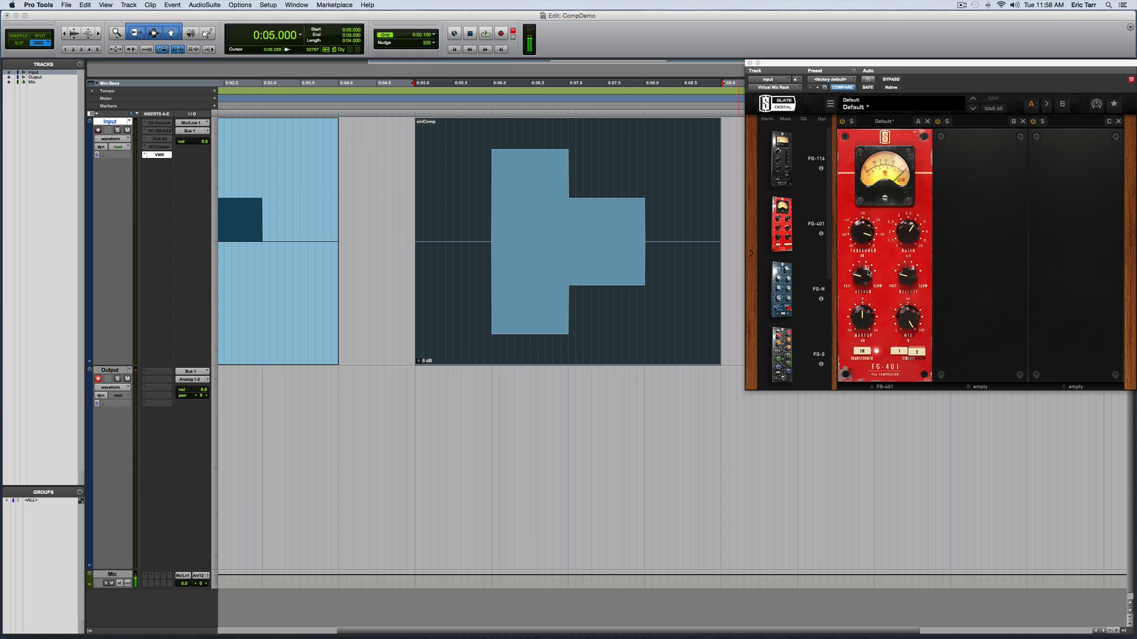
{"action": "left_click", "coordinate": [835, 135]}
{"action": "left_click", "coordinate": [501, 33]}
{"action": "left_click", "coordinate": [485, 33]}
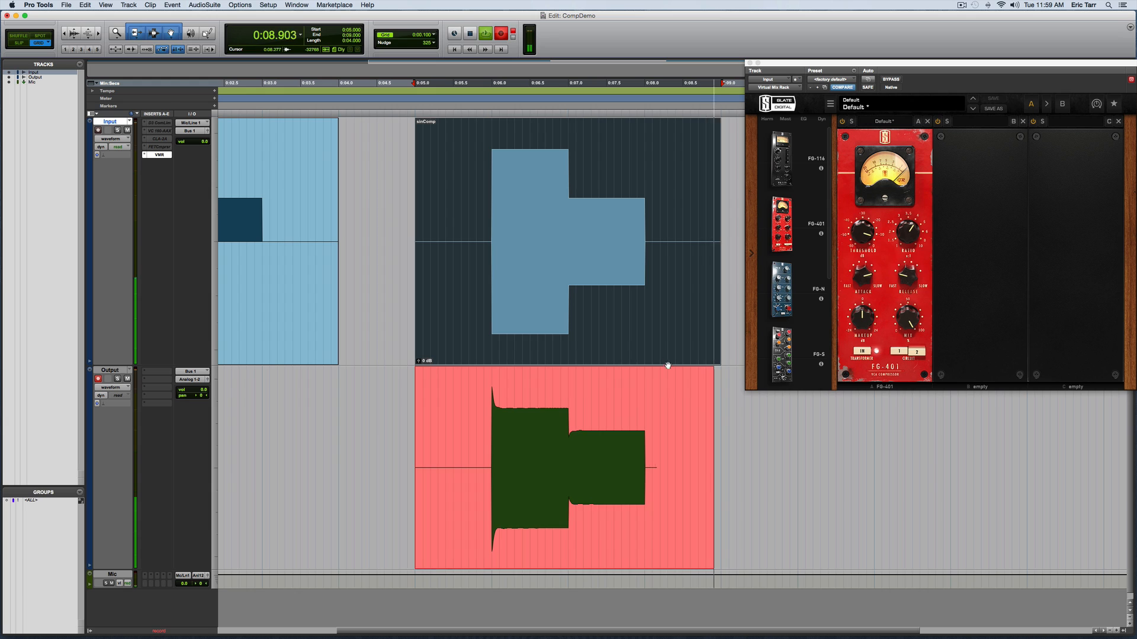
Slow down the FG-401's release and replace the last Output take with a new recording of sinComp.
{"action": "left_click", "coordinate": [908, 276]}
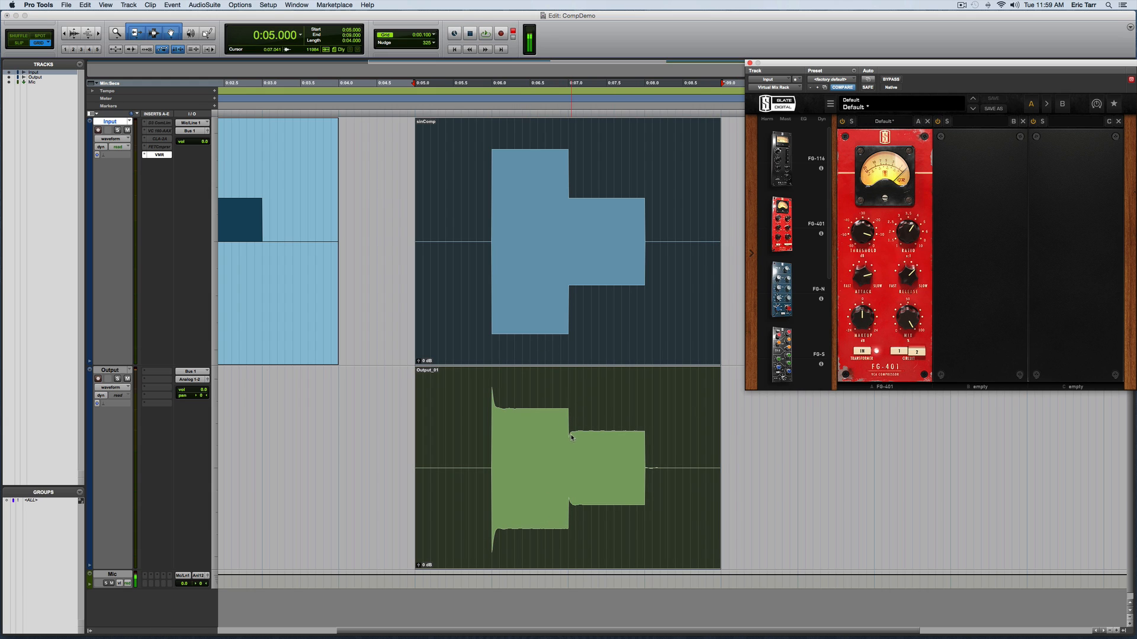
{"action": "key", "text": "super+z"}
{"action": "left_click", "coordinate": [496, 34]}
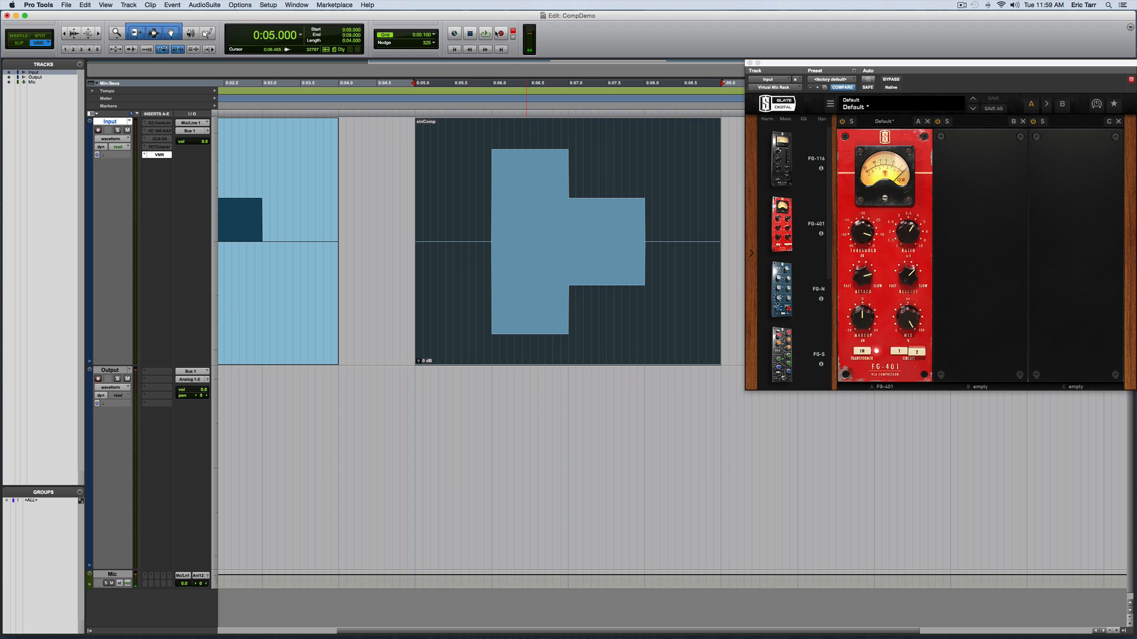
{"action": "left_click", "coordinate": [499, 33]}
{"action": "left_click", "coordinate": [485, 34]}
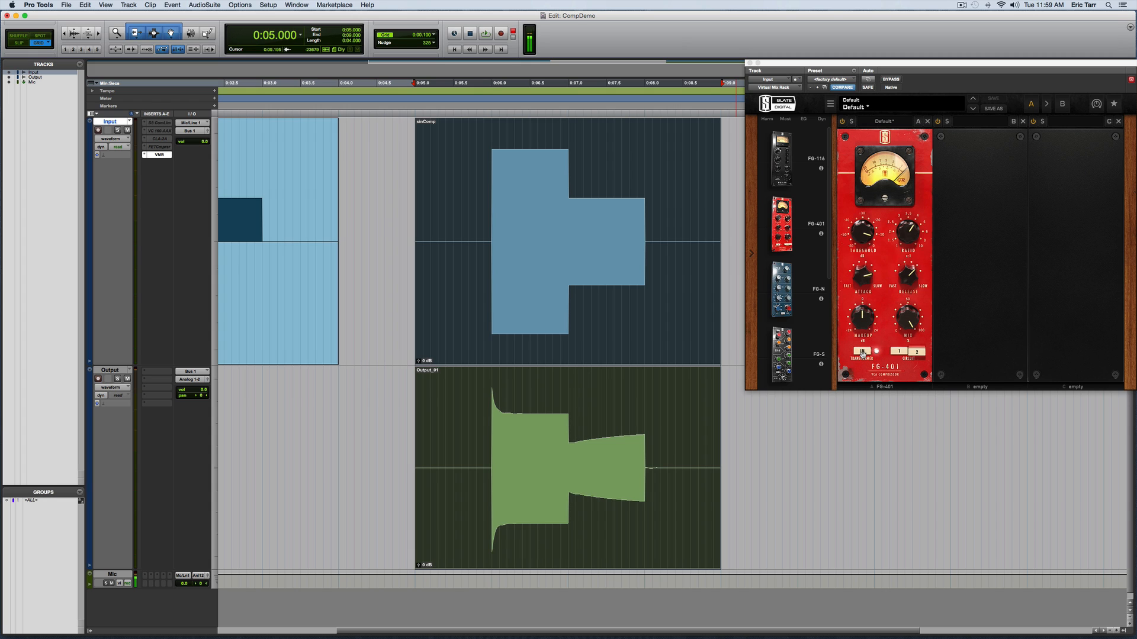
Examine the slow-attack, slow-release recording closely around 0:06.200 and compare its overall envelope with the input.
{"action": "left_click", "coordinate": [519, 416]}
{"action": "key", "text": "super+bracketright"}
{"action": "key", "text": "super+bracketright"}
{"action": "key", "text": "super+bracketright"}
{"action": "key", "text": "super+bracketright"}
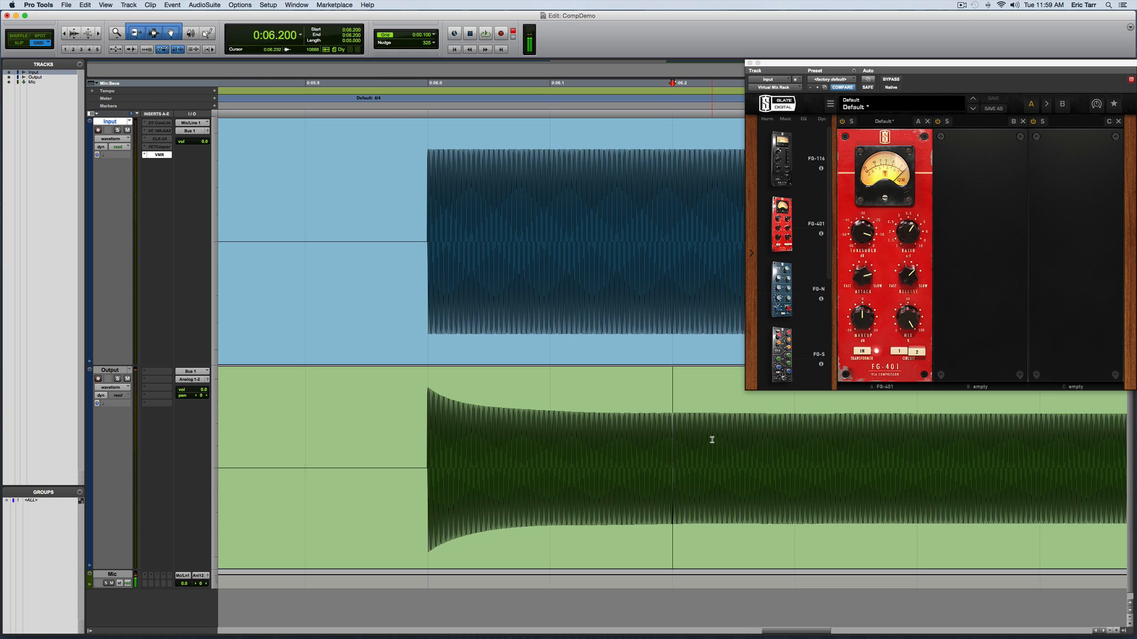
{"action": "key", "text": "super+bracketleft"}
{"action": "key", "text": "super+bracketleft"}
{"action": "key", "text": "super+bracketleft"}
{"action": "key", "text": "super+bracketleft"}
{"action": "key", "text": "super+bracketleft"}
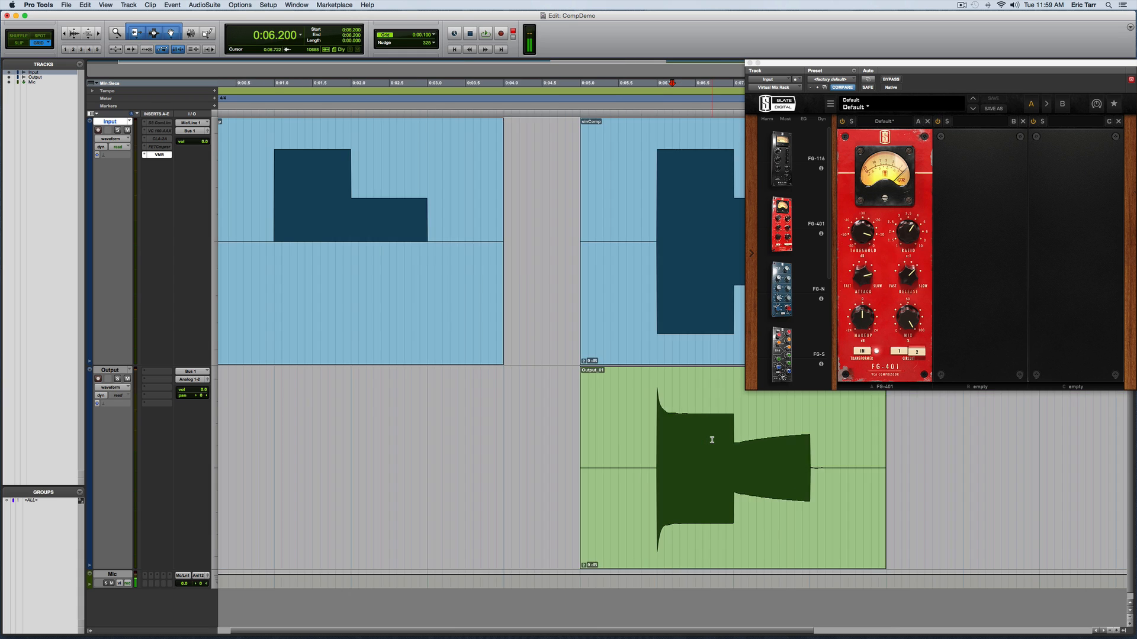
Switch off the FG-401's transformer and undo the last Output take.
{"action": "left_click", "coordinate": [861, 349]}
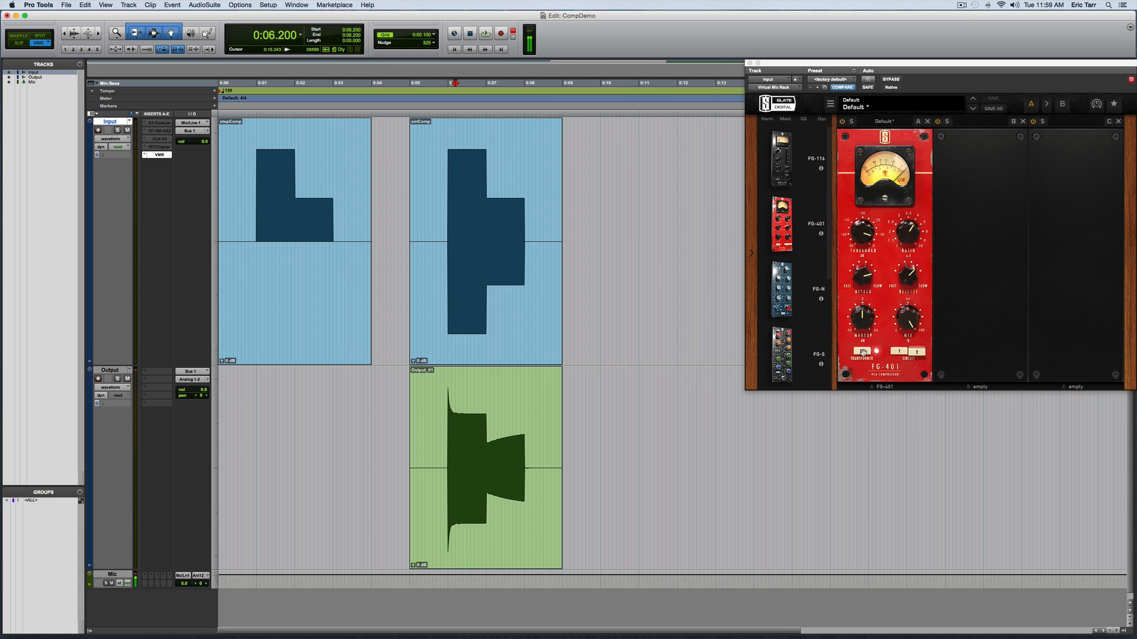
{"action": "key", "text": "super+bracketright"}
{"action": "key", "text": "super+bracketright"}
{"action": "key", "text": "super+bracketright"}
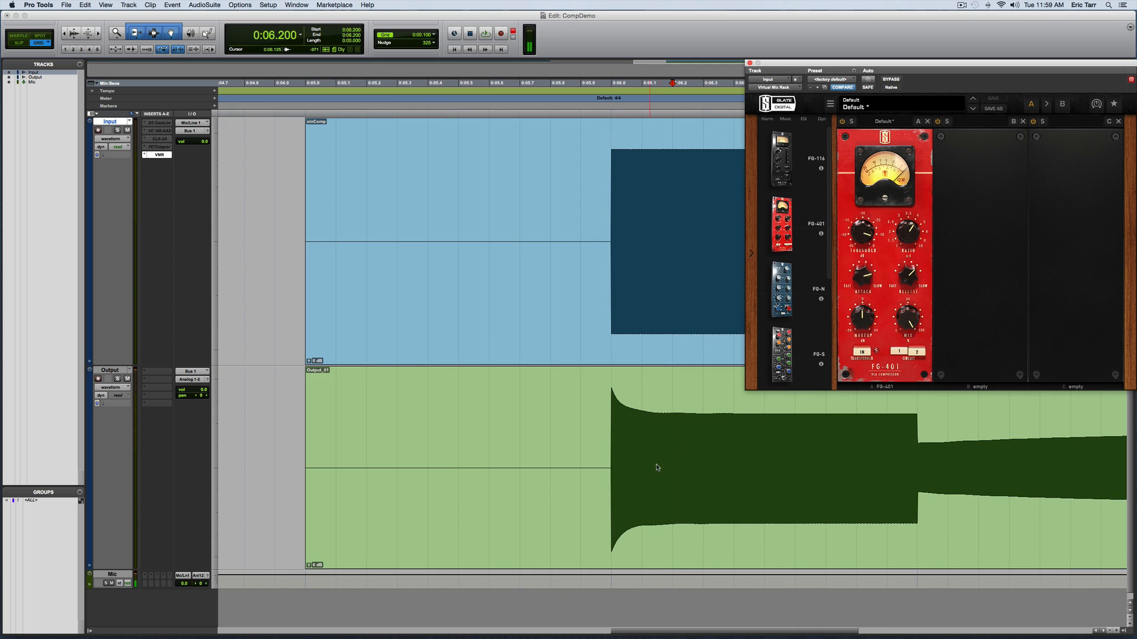
{"action": "key", "text": "super+z"}
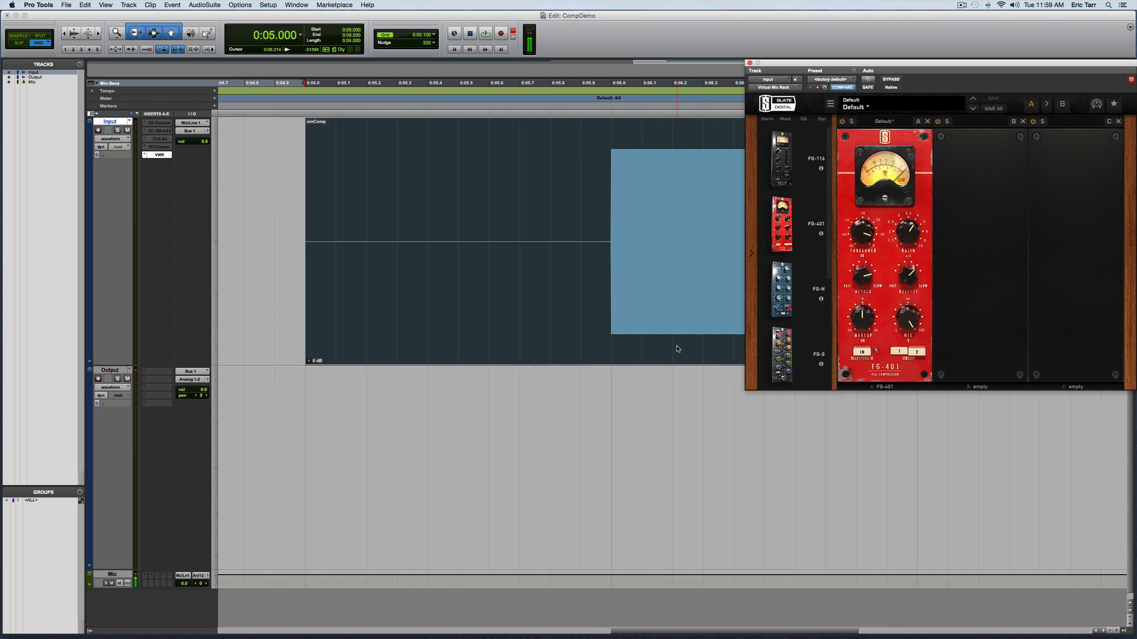
Record the sinComp clip through the FG-401 with its transformer off, and switch the transformer back on after the take.
{"action": "key", "text": "super+bracketleft"}
{"action": "left_click", "coordinate": [500, 34]}
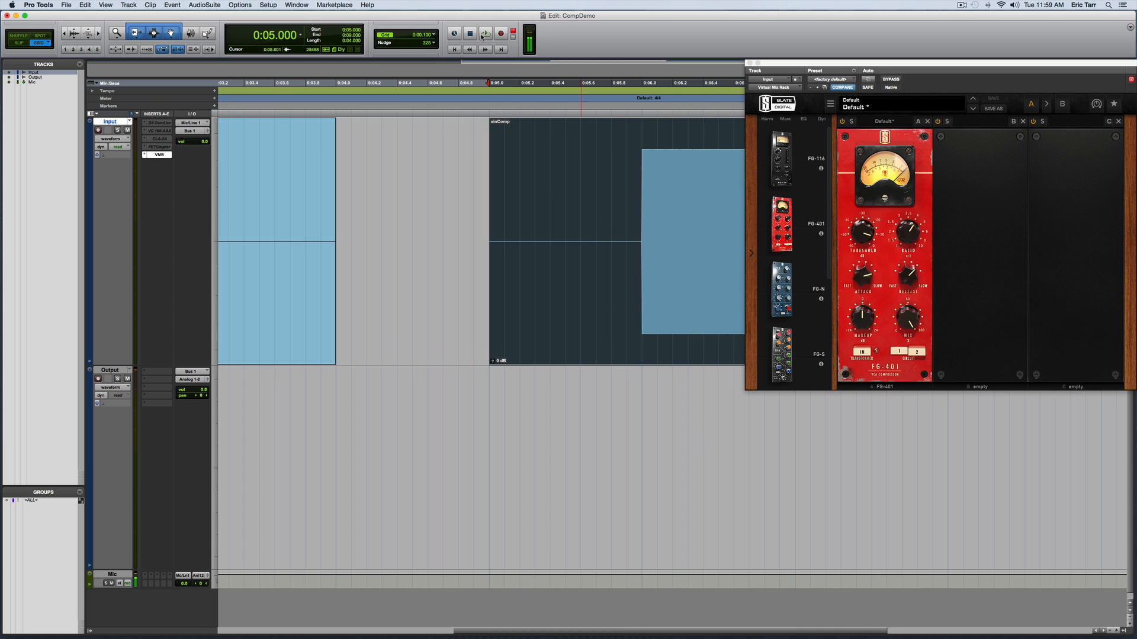
{"action": "left_click", "coordinate": [486, 34]}
{"action": "scroll", "coordinate": [660, 270], "scroll_direction": "right", "scroll_amount": 3}
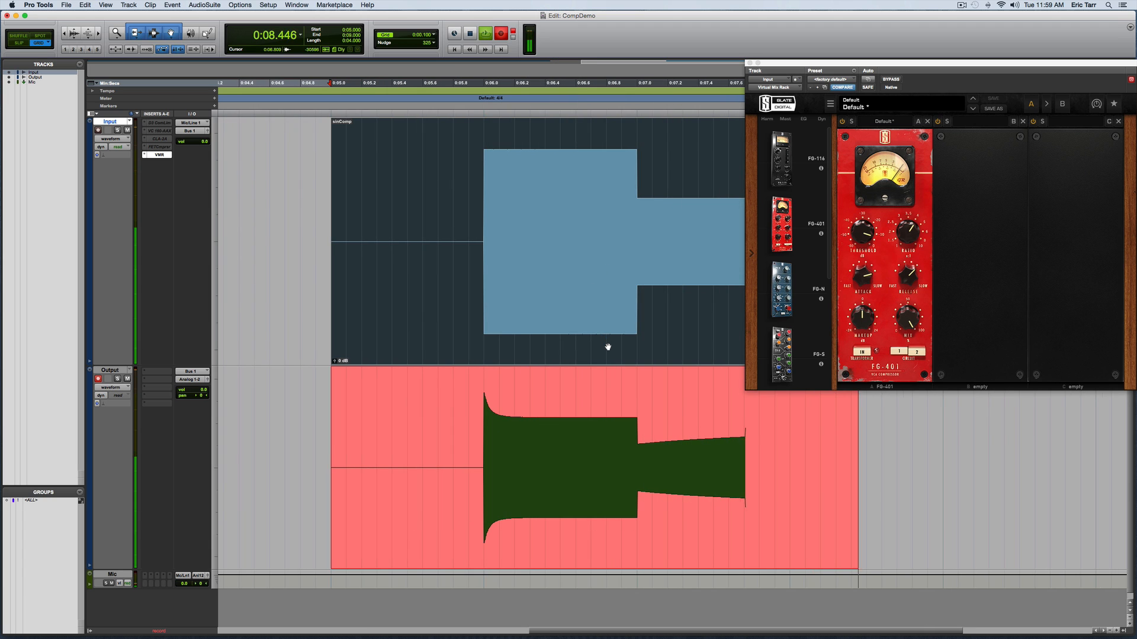
{"action": "key", "text": "space"}
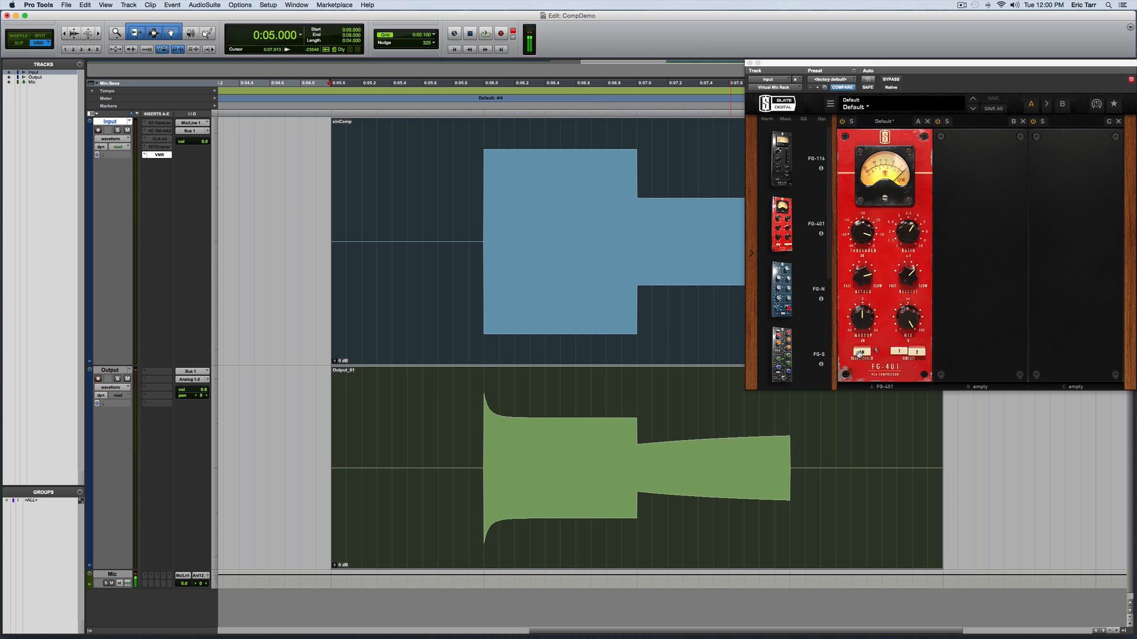
{"action": "left_click", "coordinate": [860, 355]}
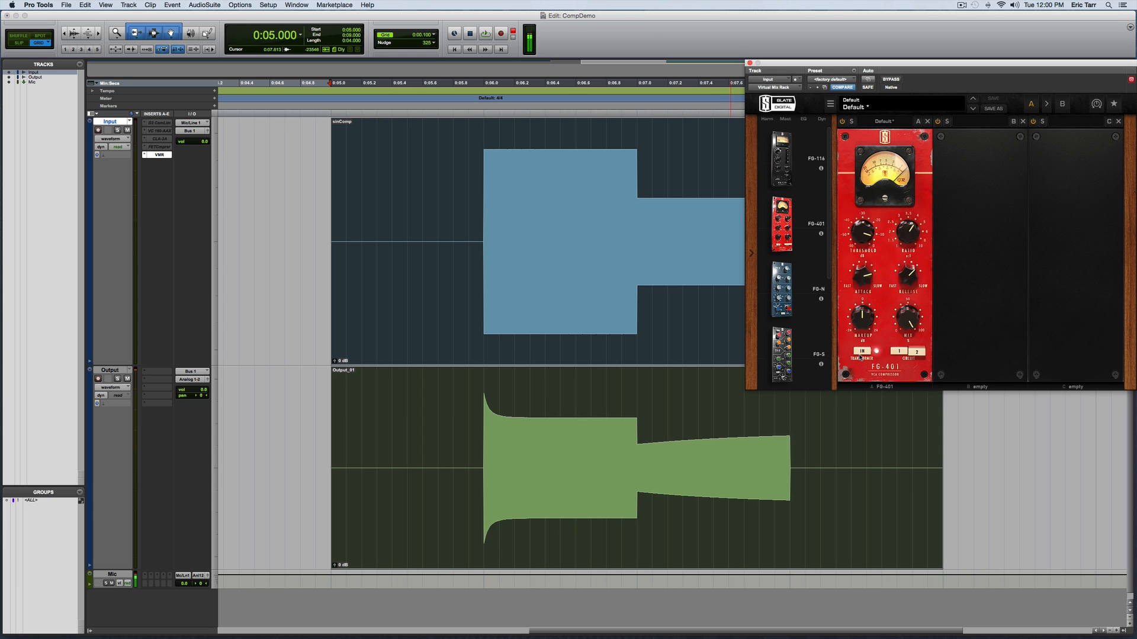